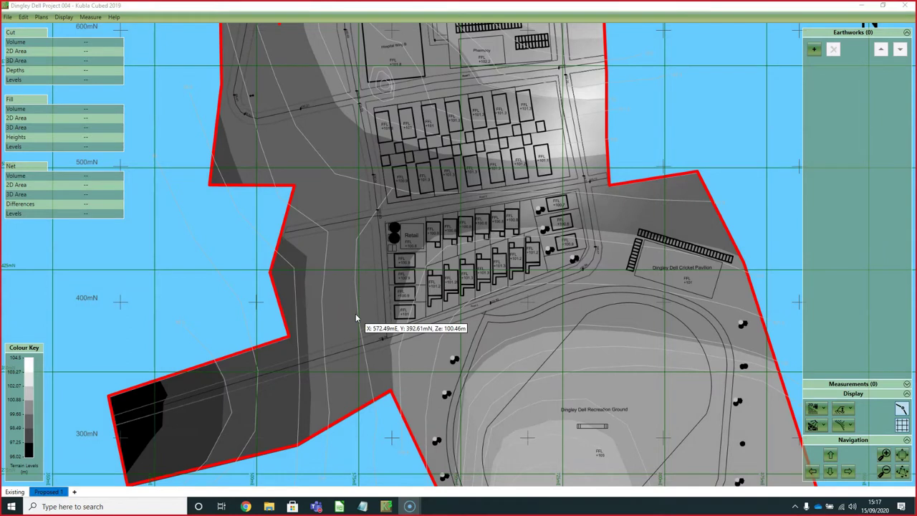
# Step: Check the earthwork type list, then measure the 70 m scale bar on the plan
pyautogui.click(380, 303)
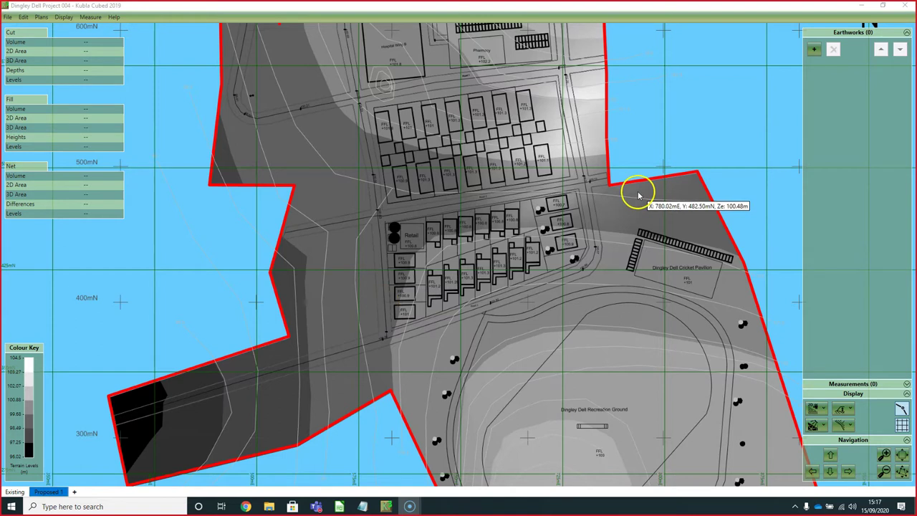
pyautogui.click(829, 46)
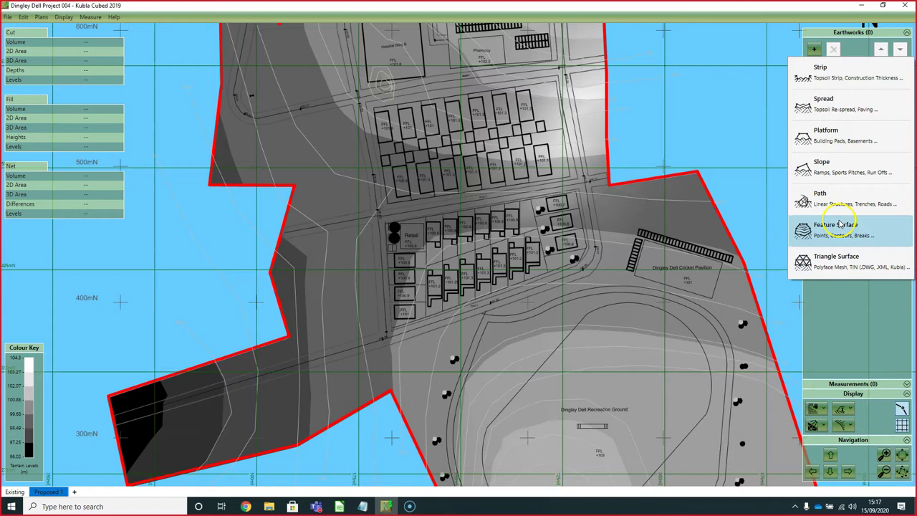
pyautogui.click(843, 225)
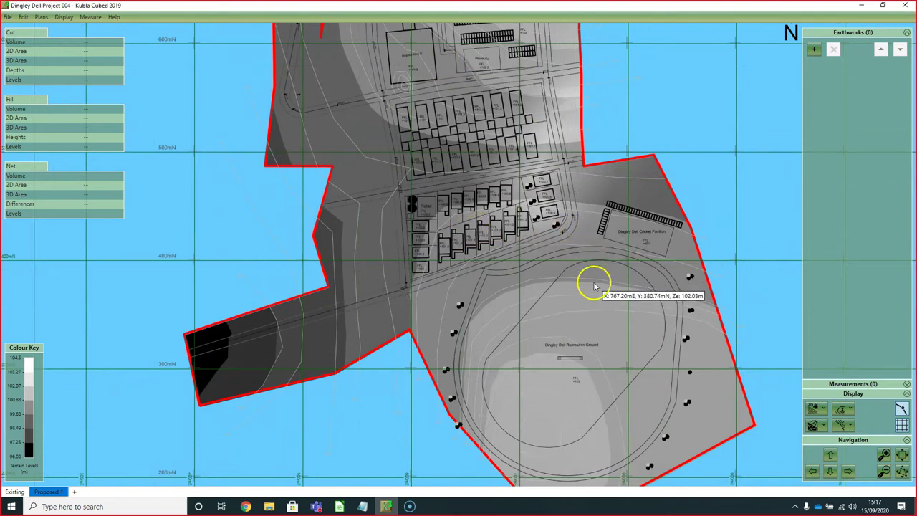
pyautogui.scroll(-3, 696, 389)
pyautogui.moveTo(696, 390); pyautogui.dragTo(674, 352)
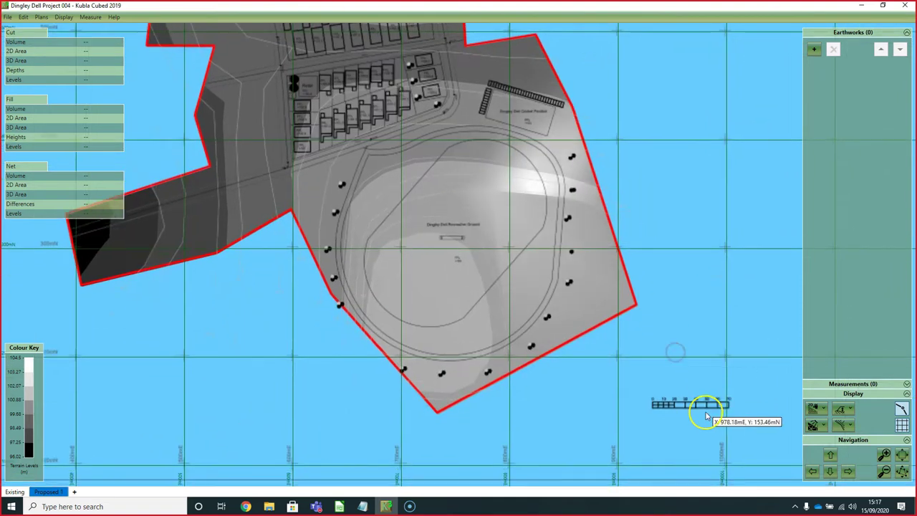
pyautogui.scroll(5, 728, 411)
pyautogui.scroll(2, 729, 410)
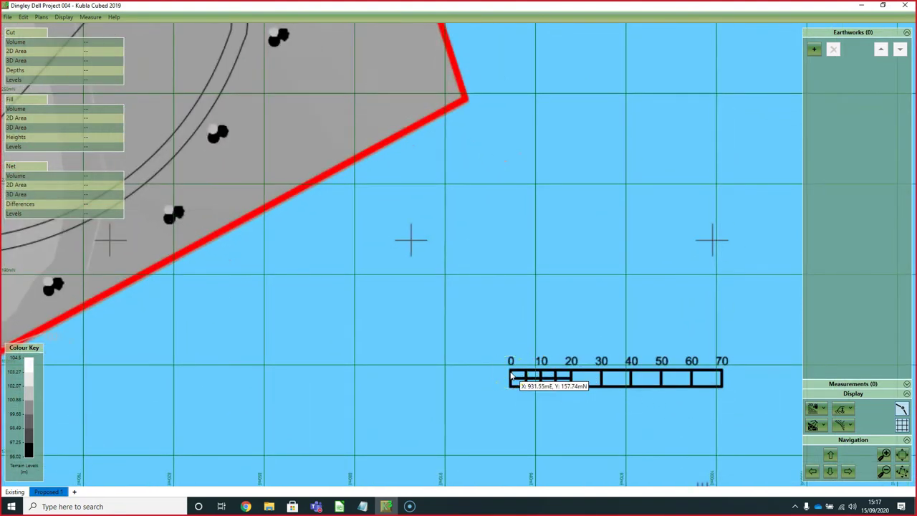
pyautogui.moveTo(511, 375); pyautogui.dragTo(723, 375)
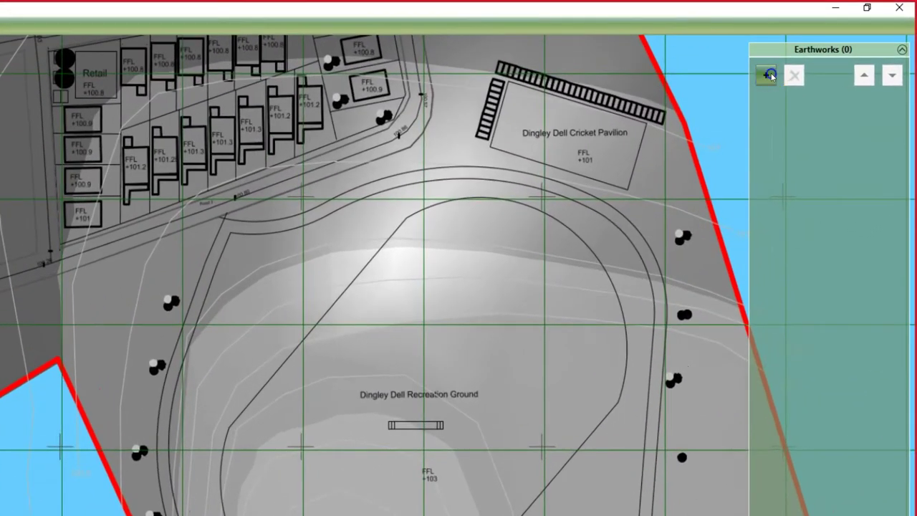
# Step: Start a path earthwork with points from the top of the track down its western side
pyautogui.click(765, 75)
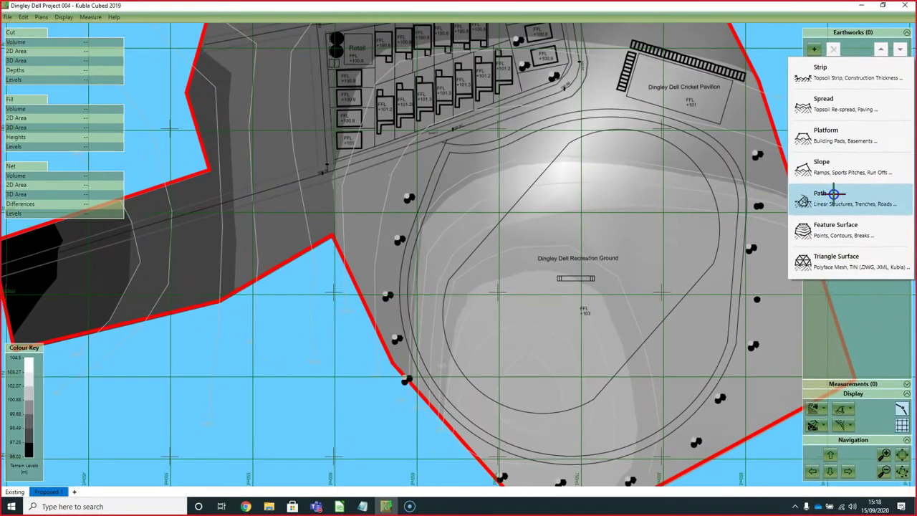
pyautogui.click(821, 230)
pyautogui.scroll(3, 326, 172)
pyautogui.click(435, 125)
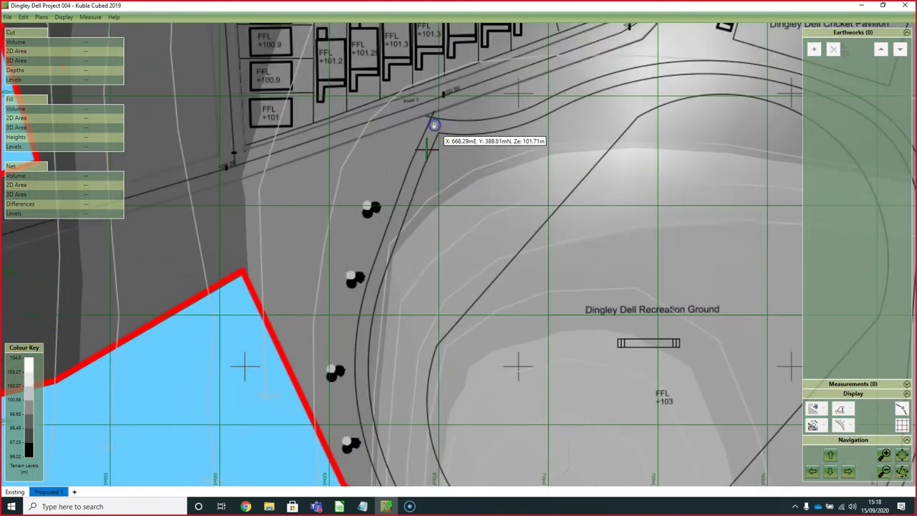
pyautogui.click(411, 178)
pyautogui.click(386, 252)
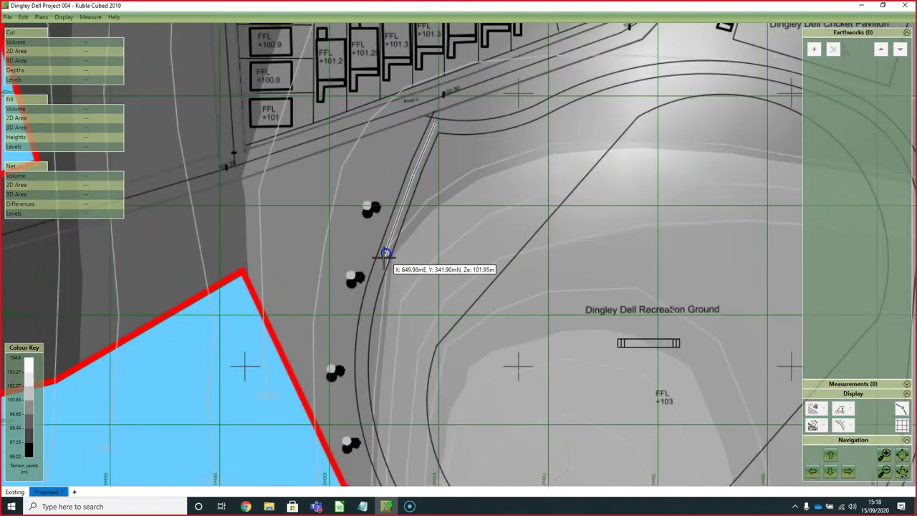
pyautogui.click(366, 303)
pyautogui.moveTo(364, 367); pyautogui.dragTo(380, 203, button='middle')
pyautogui.click(383, 213)
pyautogui.click(399, 297)
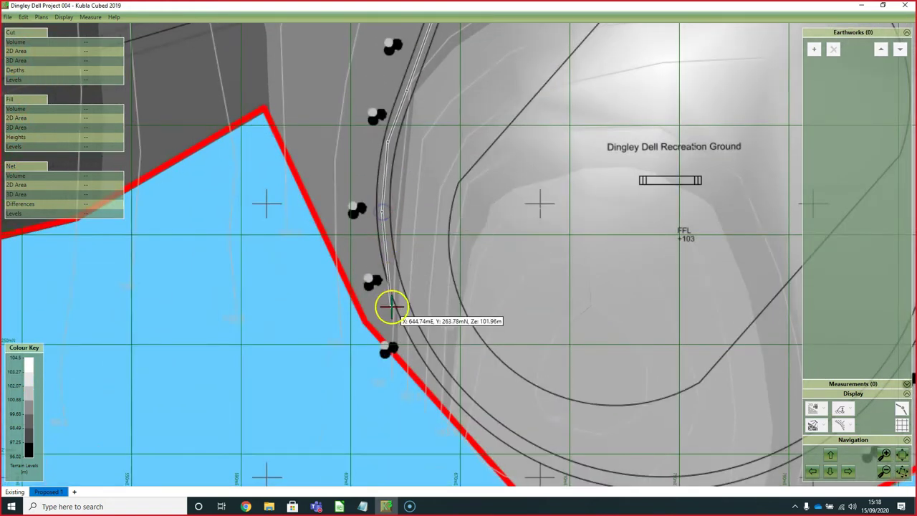
pyautogui.click(429, 357)
# Step: Continue the path around the track's southern curve and up its eastern side
pyautogui.moveTo(556, 369); pyautogui.dragTo(518, 211, button='middle')
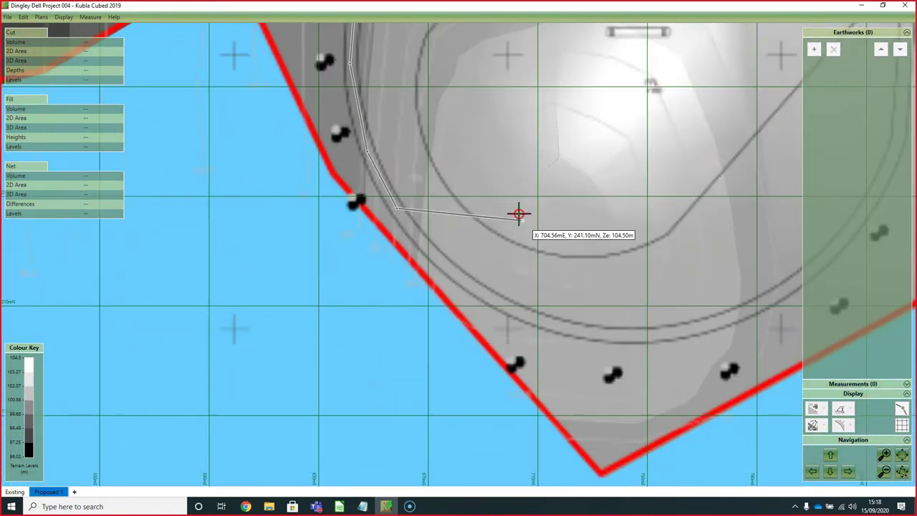
pyautogui.scroll(1, 518, 211)
pyautogui.click(426, 262)
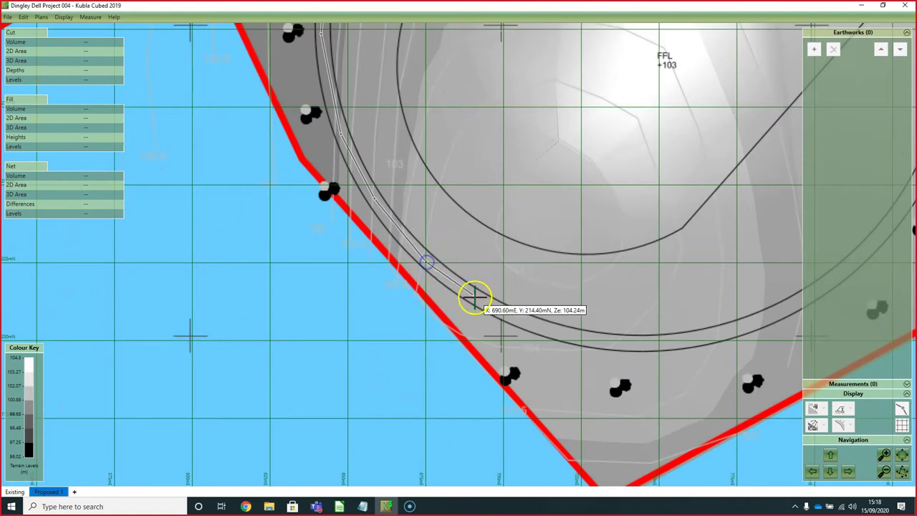
pyautogui.click(478, 299)
pyautogui.click(547, 329)
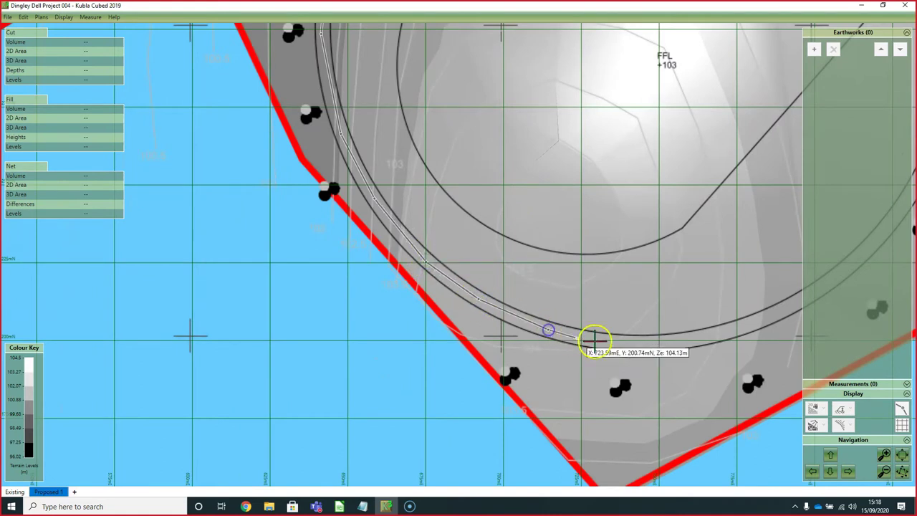
pyautogui.click(627, 343)
pyautogui.moveTo(688, 334); pyautogui.dragTo(586, 346, button='middle')
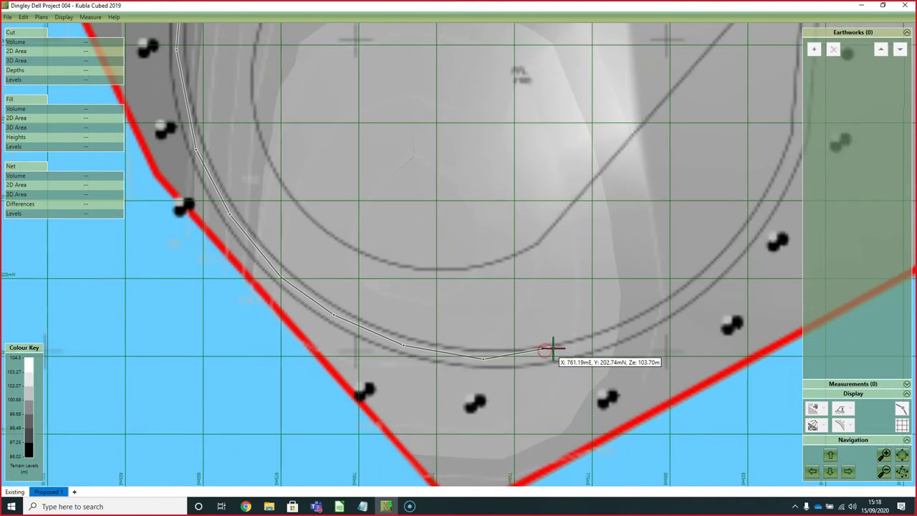
pyautogui.click(566, 351)
pyautogui.click(654, 314)
pyautogui.click(716, 269)
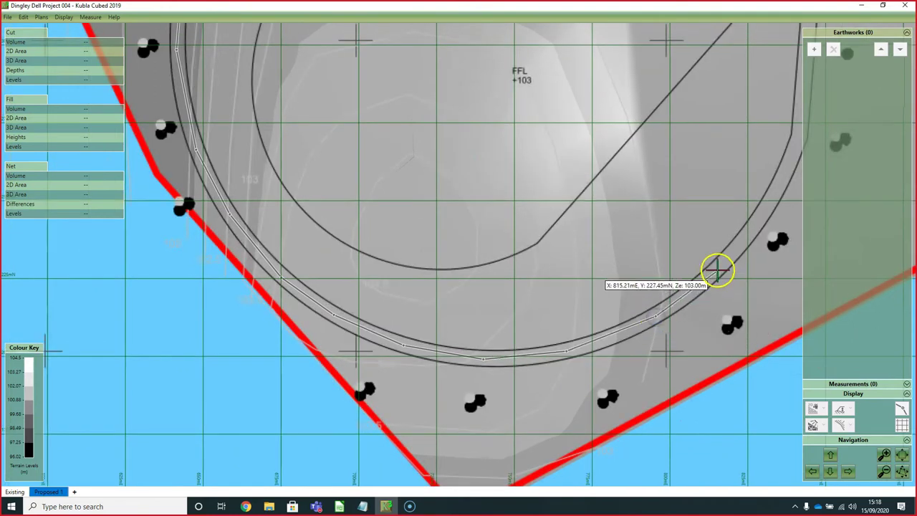
# Step: Extend the path west along the northern track to the road junction and finish Path 1
pyautogui.scroll(2, 738, 228)
pyautogui.moveTo(738, 228); pyautogui.dragTo(598, 334, button='middle')
pyautogui.click(634, 310)
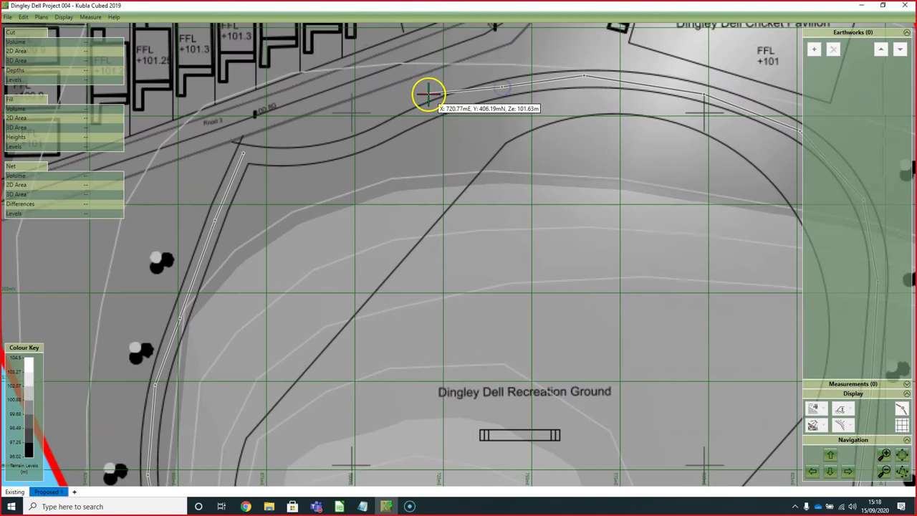
pyautogui.click(363, 140)
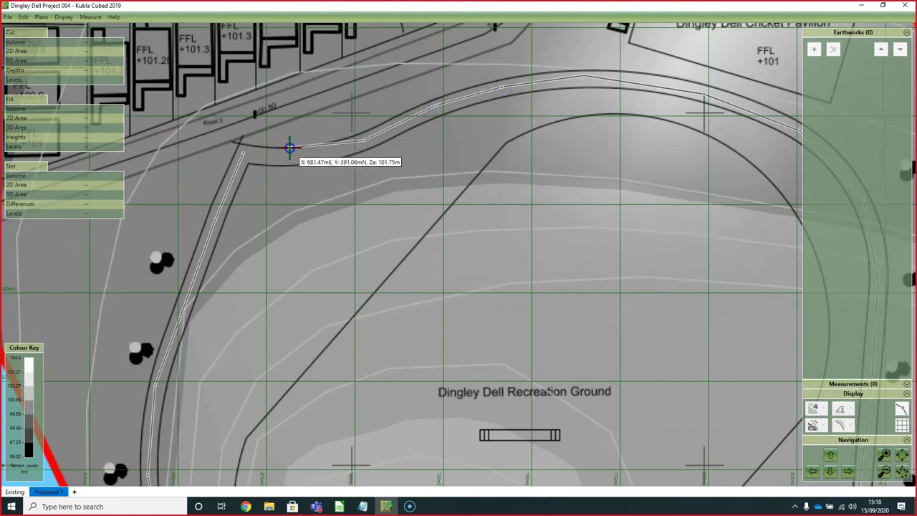
pyautogui.click(290, 148)
pyautogui.click(275, 151)
pyautogui.rightClick(492, 276)
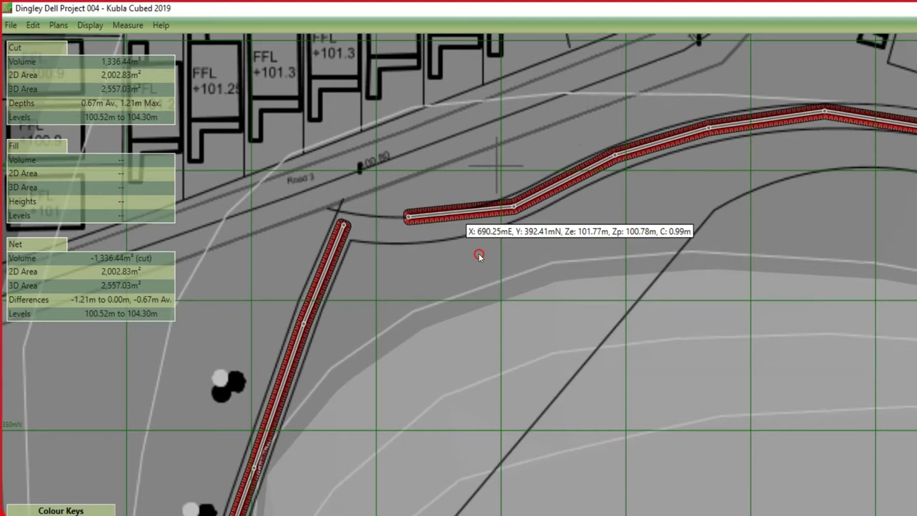
# Step: Measure the road width at about 5.06 m and set Path 1's width to 5 m
pyautogui.scroll(2, 479, 256)
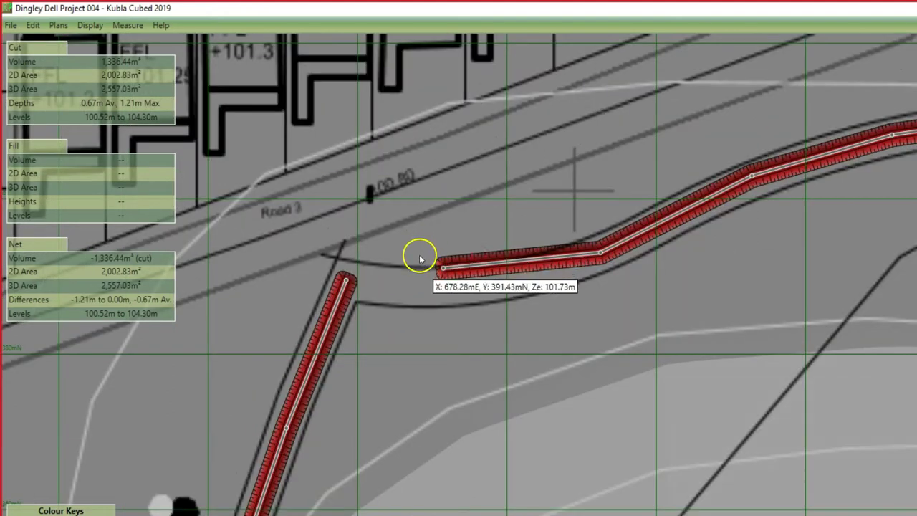
pyautogui.click(420, 265)
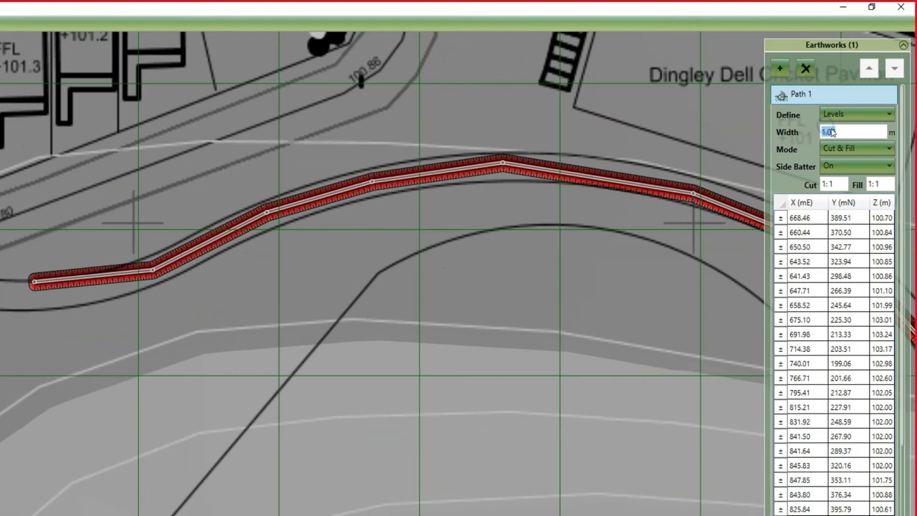
pyautogui.write('5')
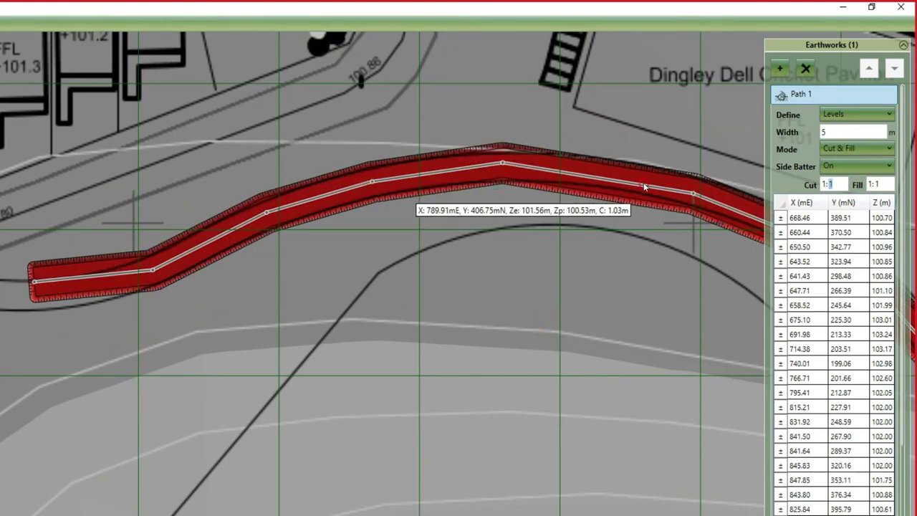
pyautogui.scroll(1, 523, 184)
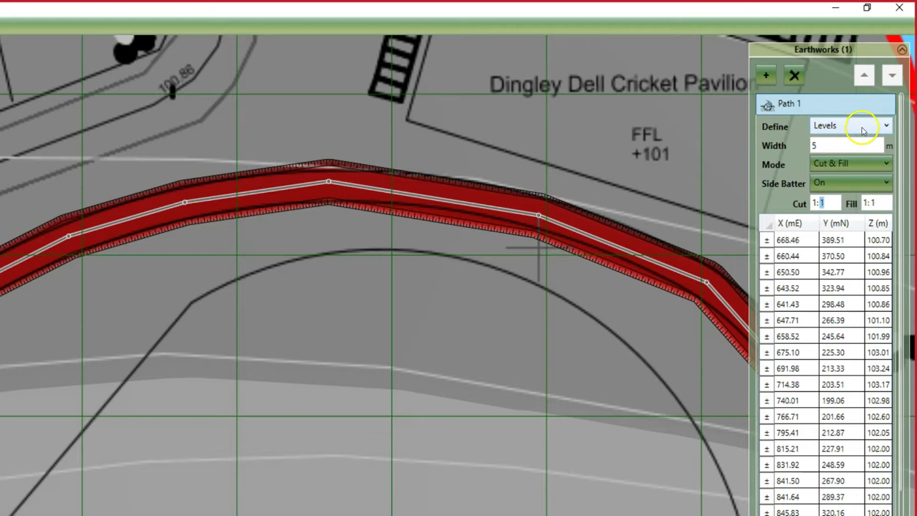
# Step: Switch Path 1 to be defined by point heights instead of levels
pyautogui.click(862, 130)
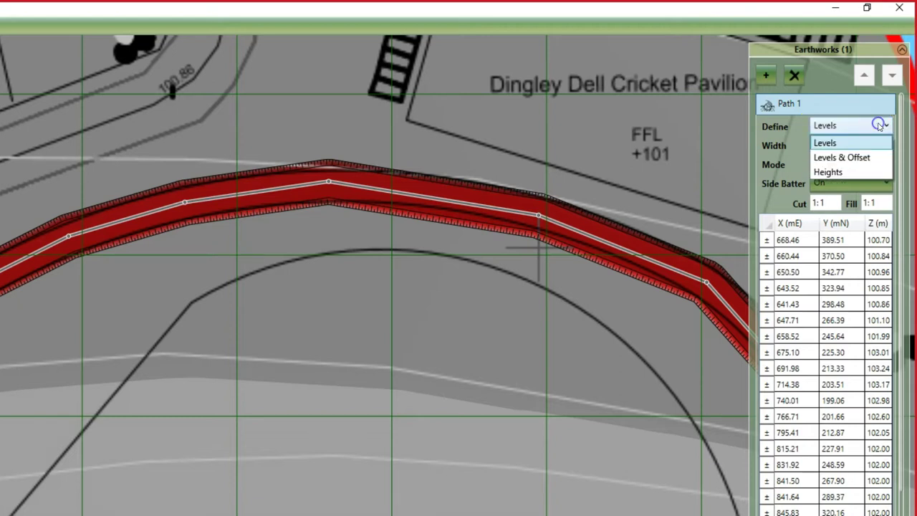
pyautogui.click(868, 167)
pyautogui.click(878, 257)
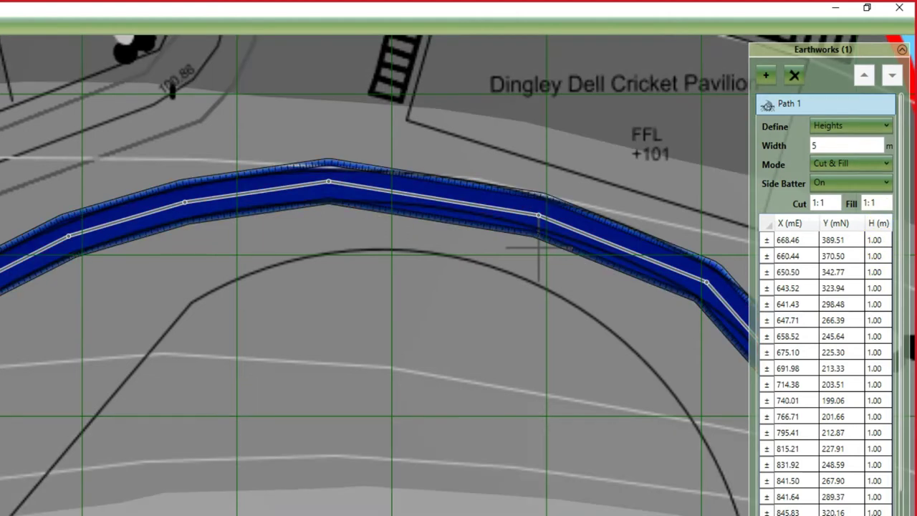
# Step: Enter -0.2 m as the height for each path vertex in turn
pyautogui.click(880, 237)
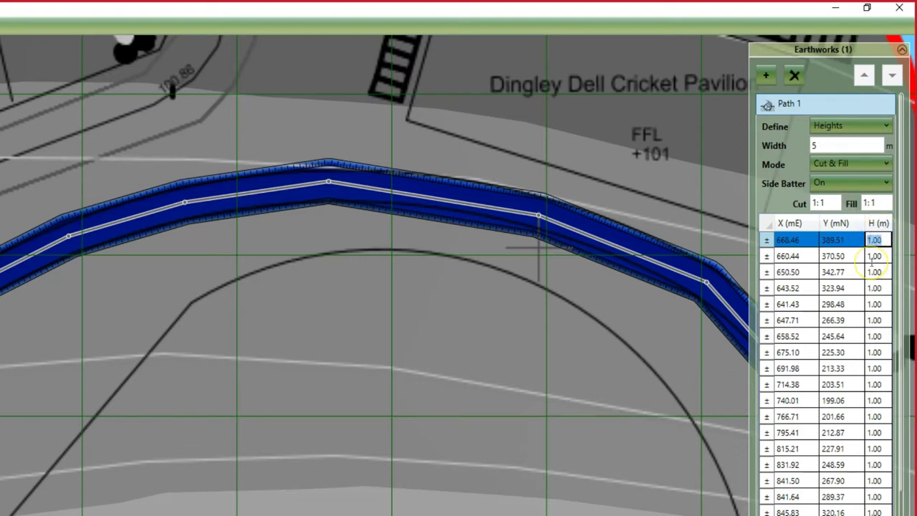
pyautogui.write('-0.2')
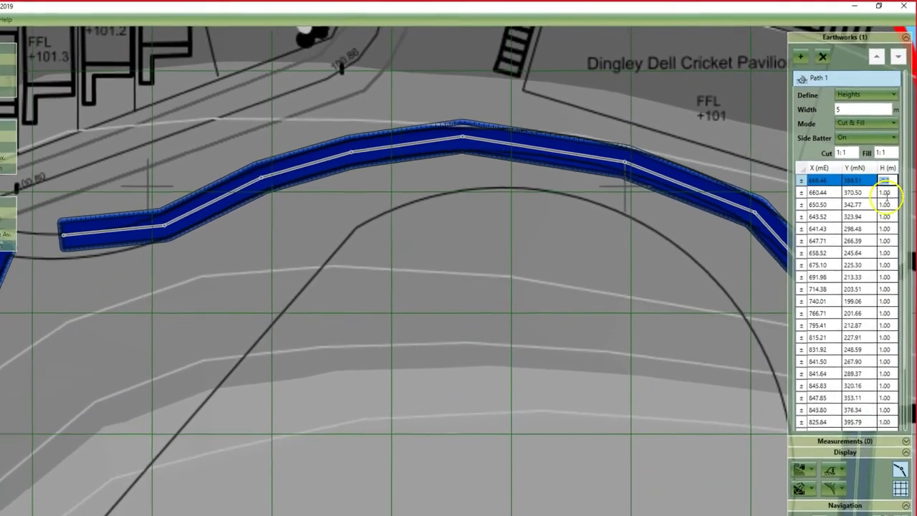
pyautogui.click(885, 193)
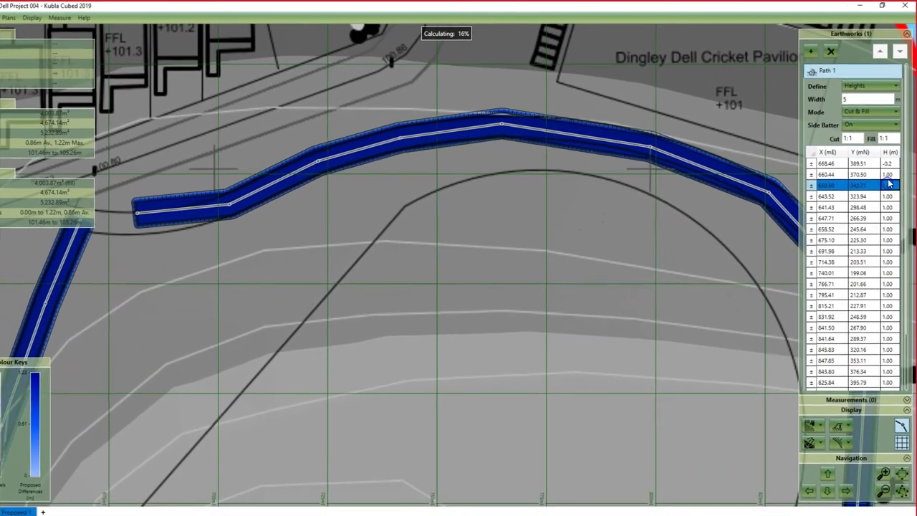
pyautogui.write('-0.2')
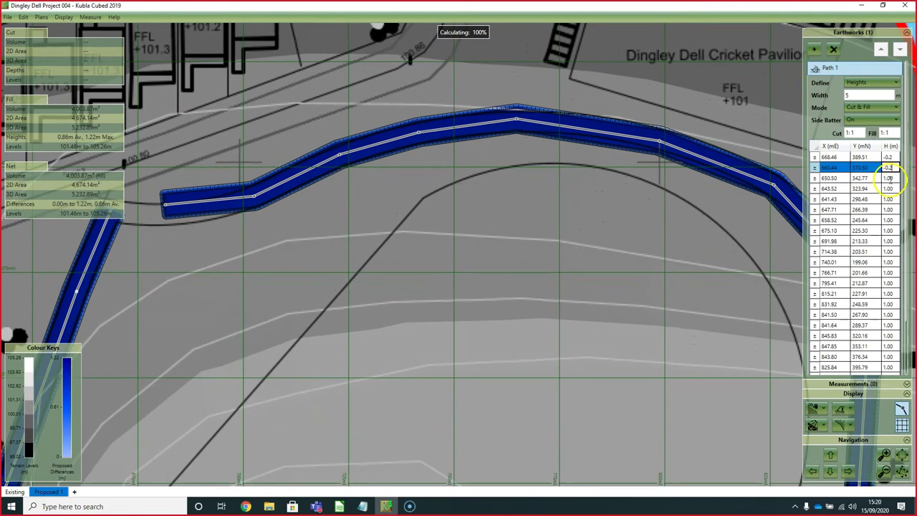
pyautogui.click(888, 178)
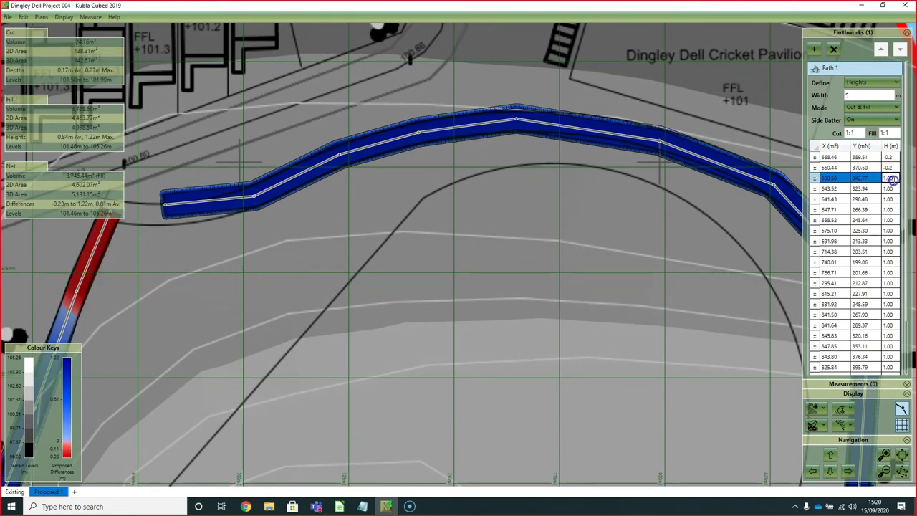
pyautogui.write('-0.2')
pyautogui.click(891, 189)
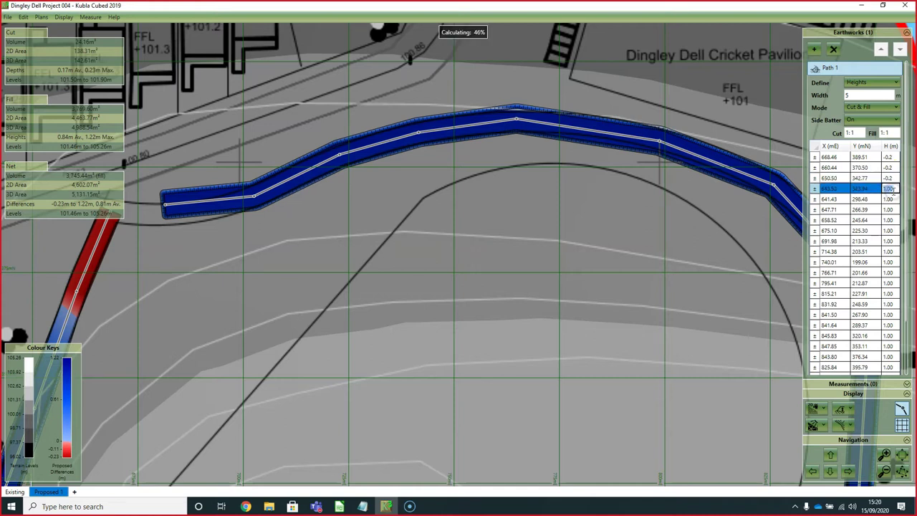
pyautogui.click(891, 209)
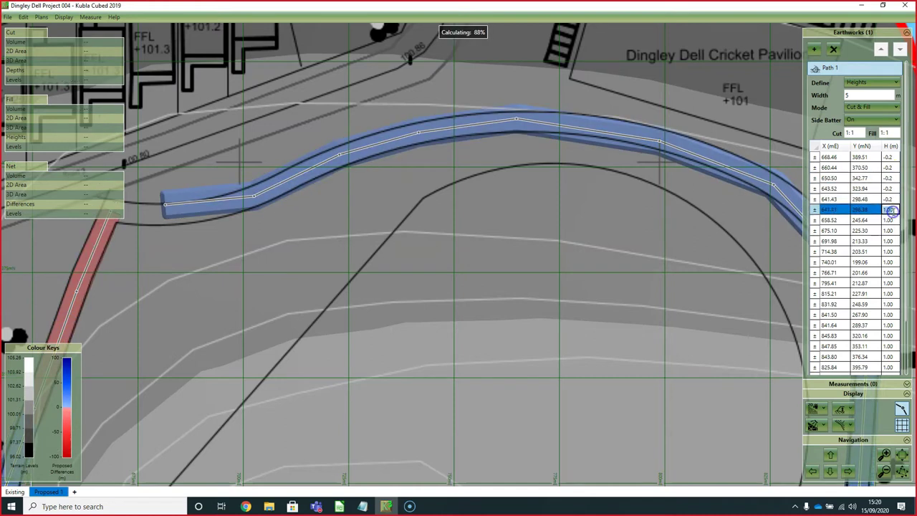
pyautogui.write('-0.2')
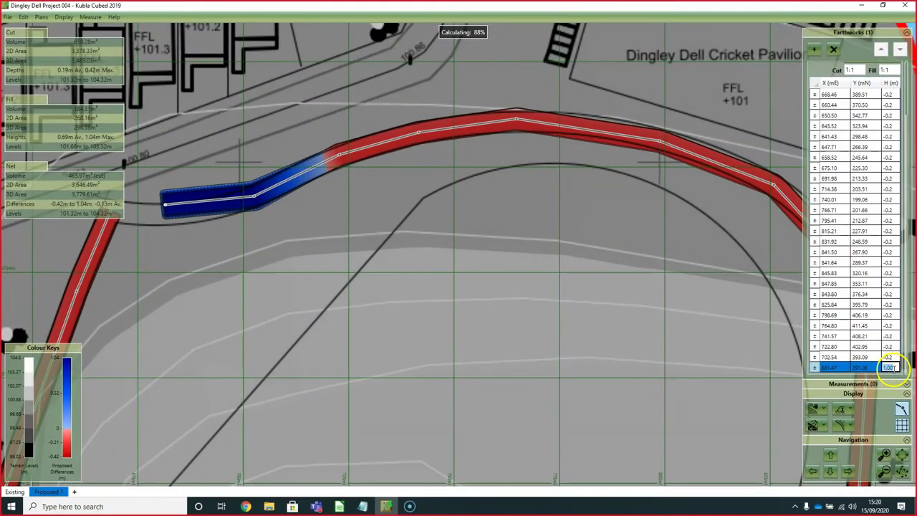
# Step: Zoom in and out to inspect Path 1's 1:3 cut and fill side batters
pyautogui.scroll(-2, 736, 293)
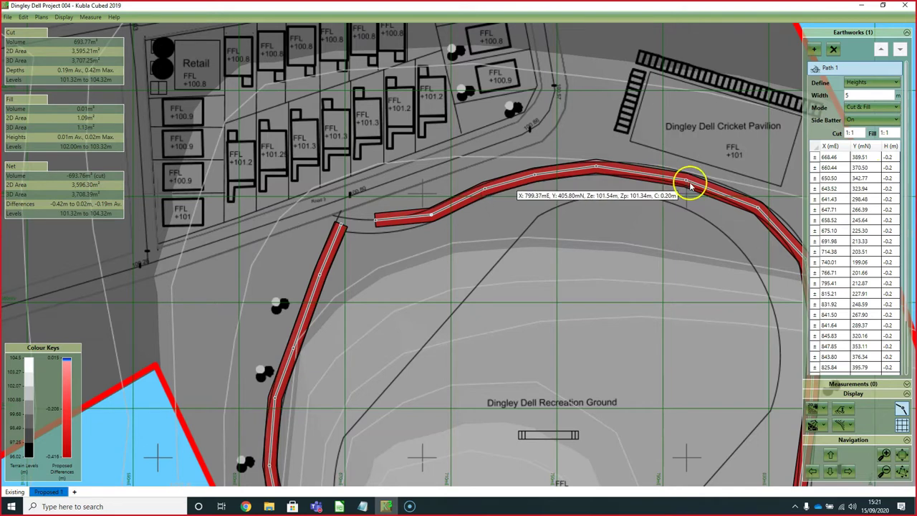
pyautogui.scroll(2, 731, 179)
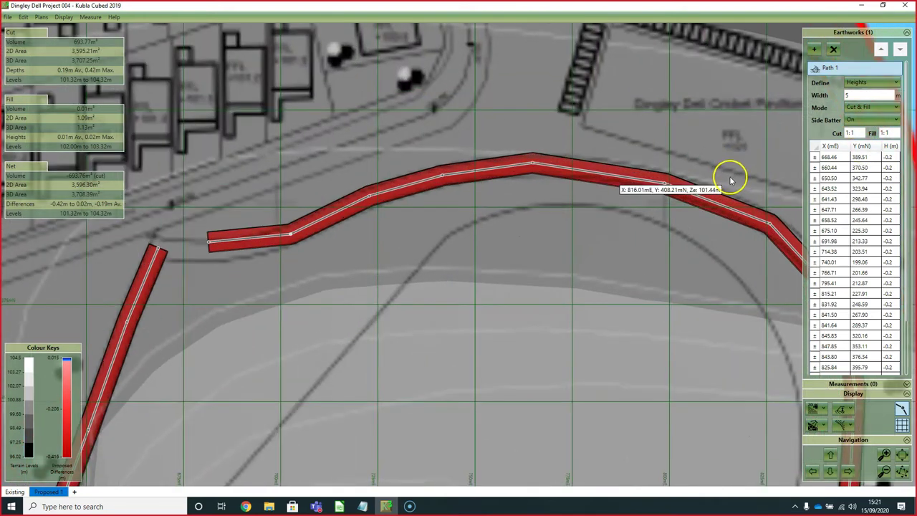
pyautogui.scroll(4, 692, 185)
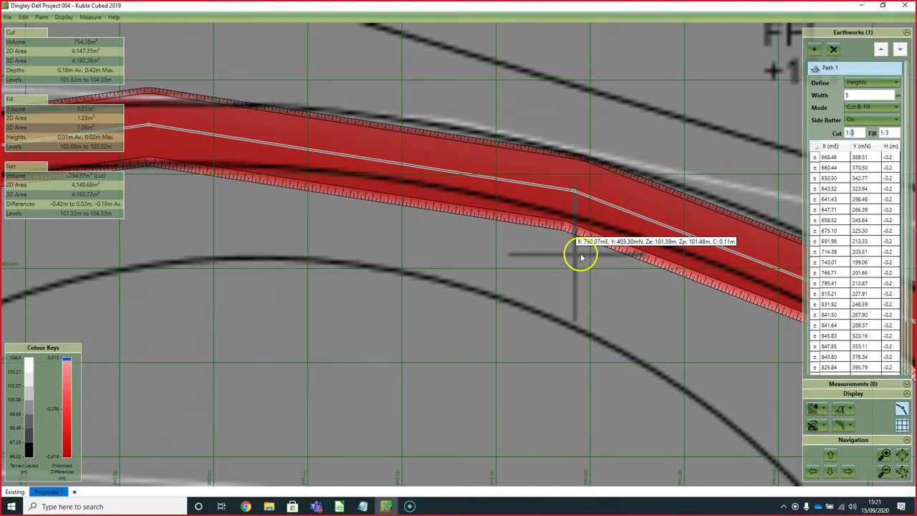
pyautogui.click(815, 409)
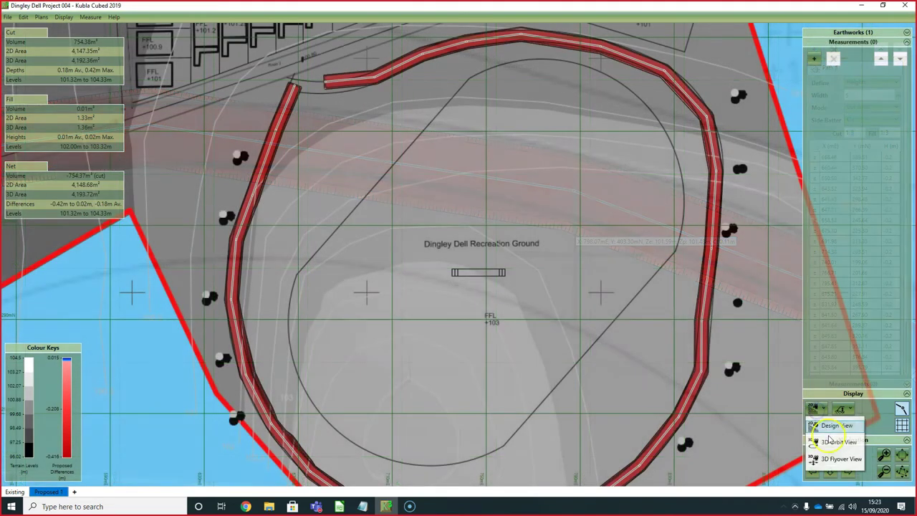
pyautogui.click(830, 440)
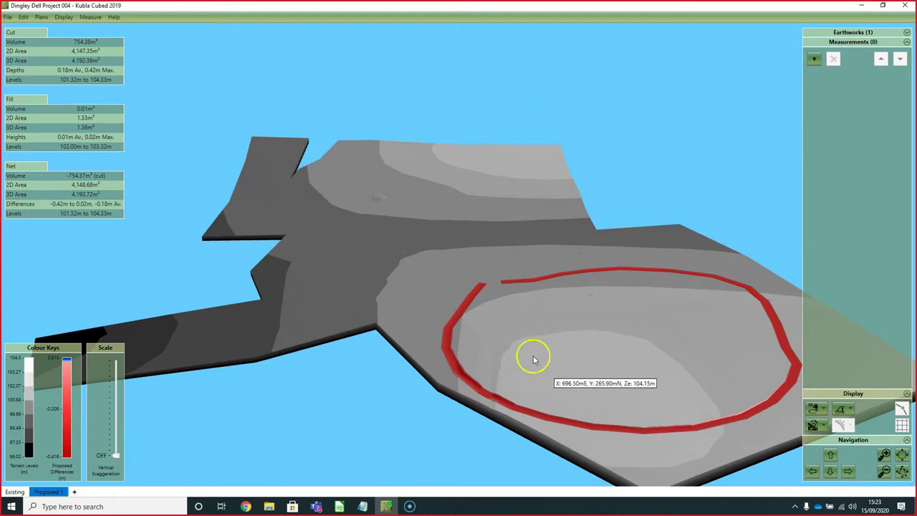
pyautogui.click(821, 408)
pyautogui.click(827, 425)
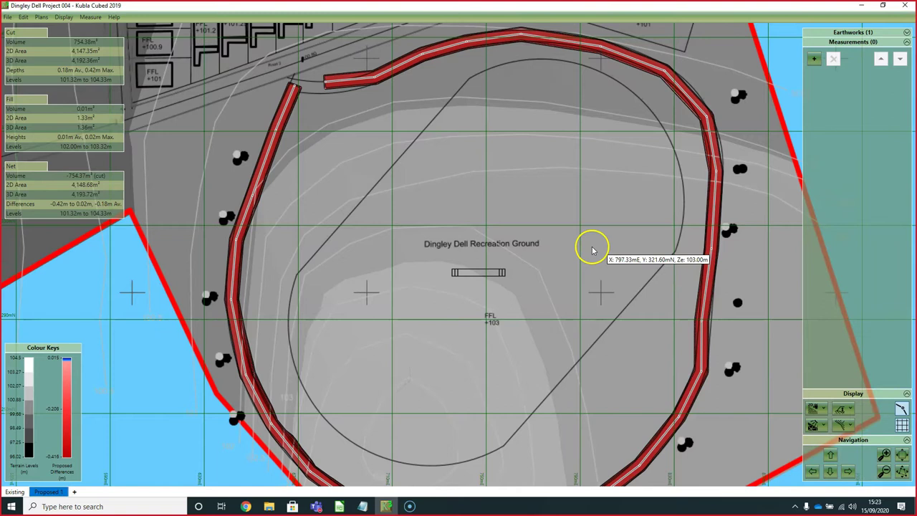
pyautogui.scroll(-2, 592, 251)
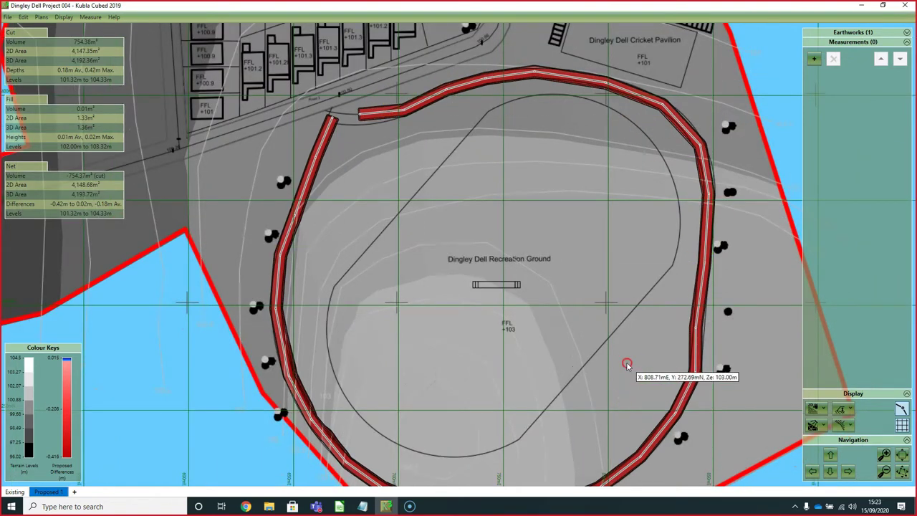
pyautogui.moveTo(627, 366); pyautogui.dragTo(630, 314)
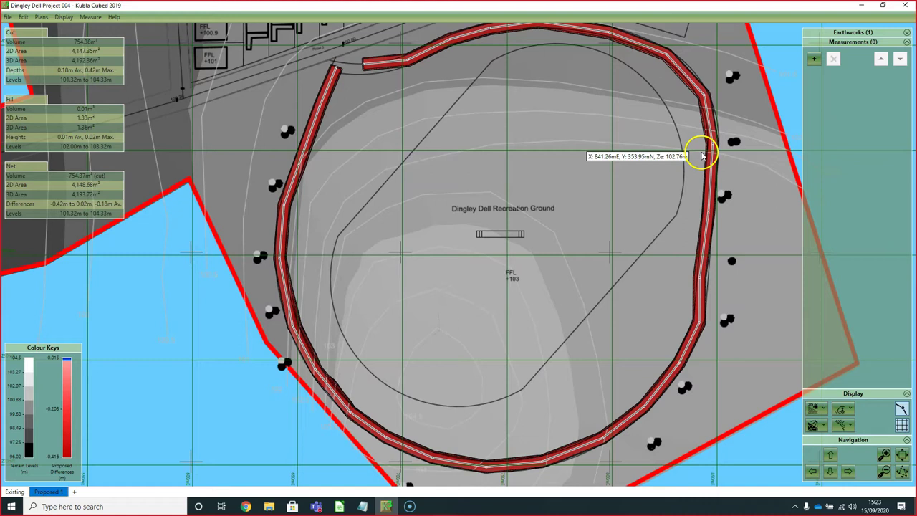
# Step: Draw cross section Section 1 across the road's eastern side and review its 0.20 m cut graph
pyautogui.click(815, 59)
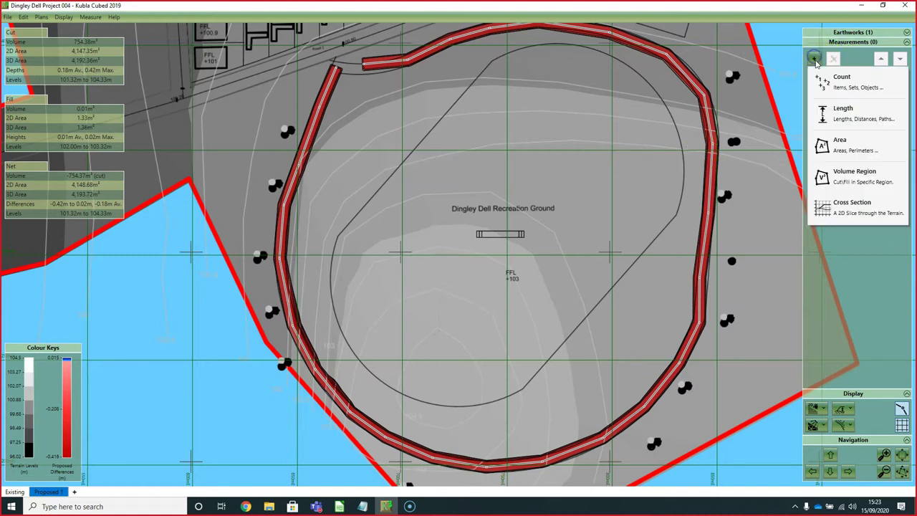
pyautogui.click(853, 207)
pyautogui.click(674, 190)
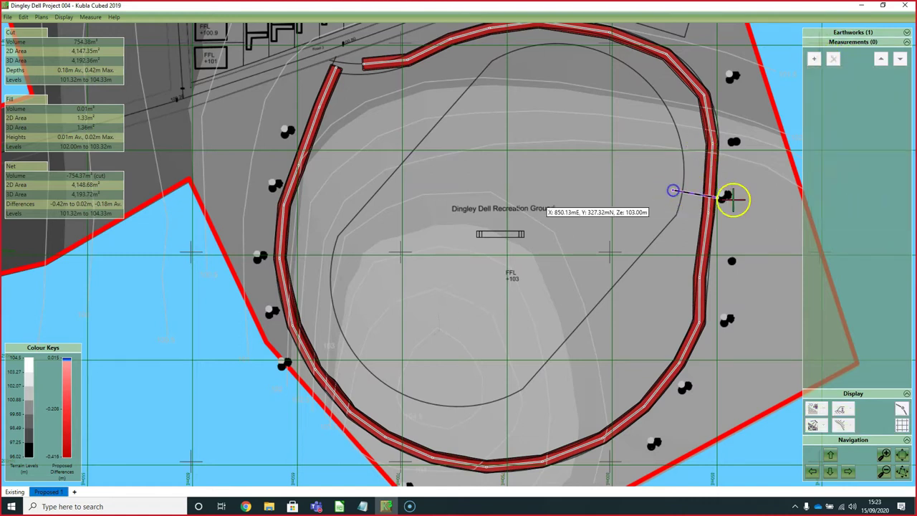
pyautogui.click(765, 200)
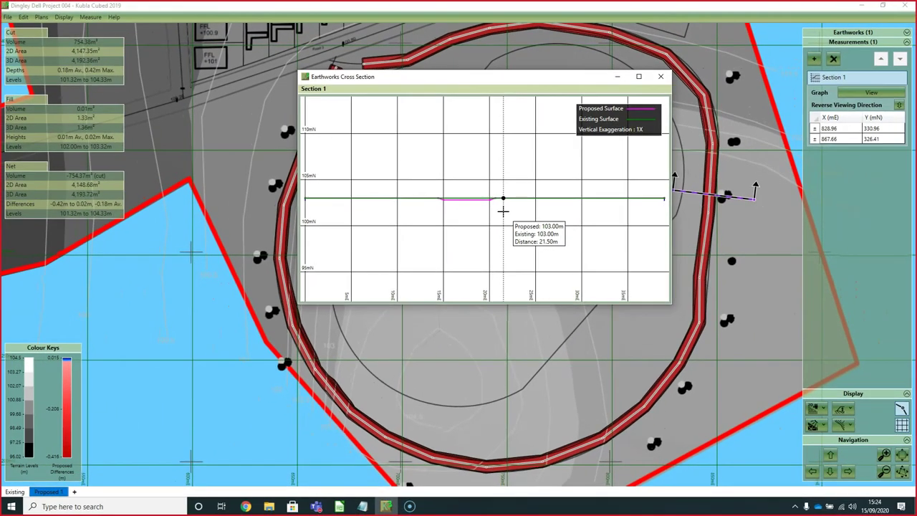
pyautogui.click(661, 76)
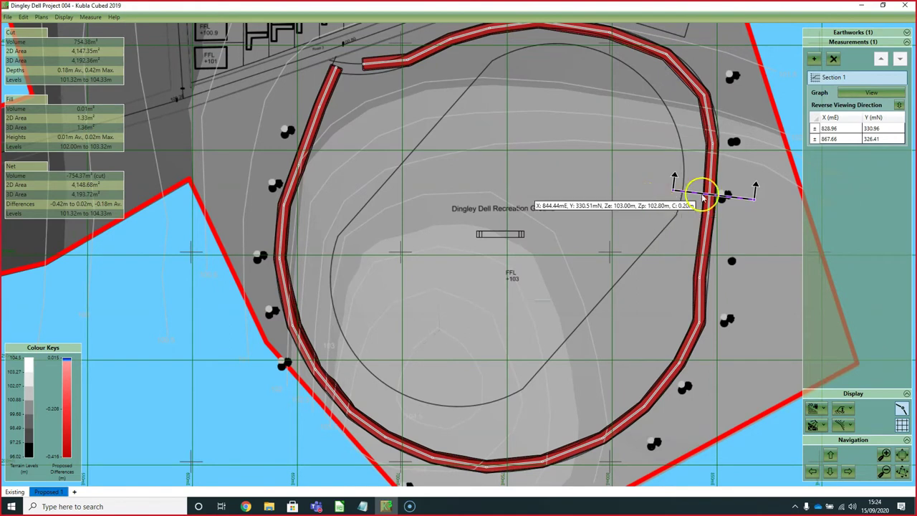
pyautogui.click(853, 32)
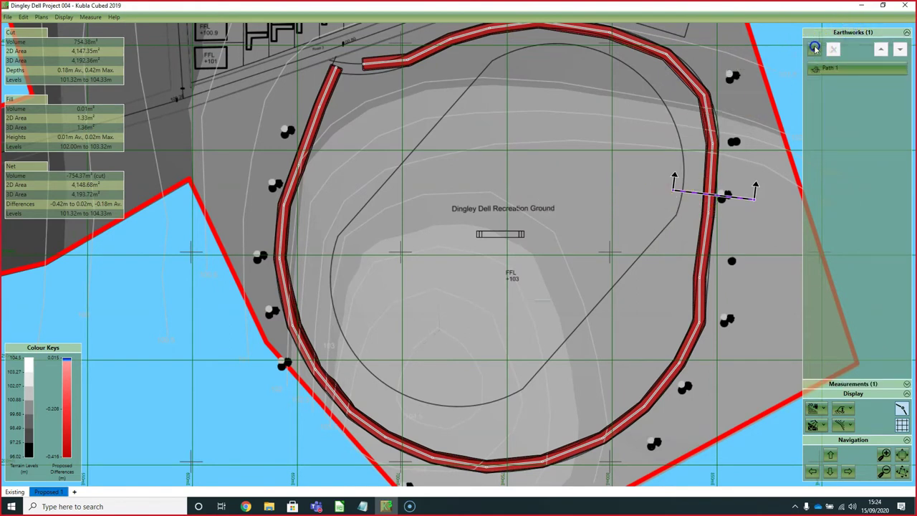
# Step: Choose Feature Surface from the earthwork type list
pyautogui.click(815, 48)
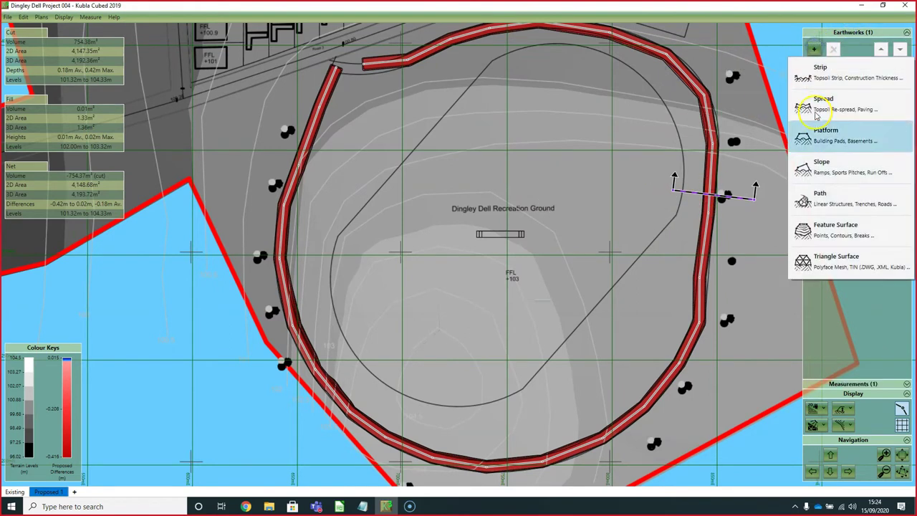
pyautogui.click(858, 234)
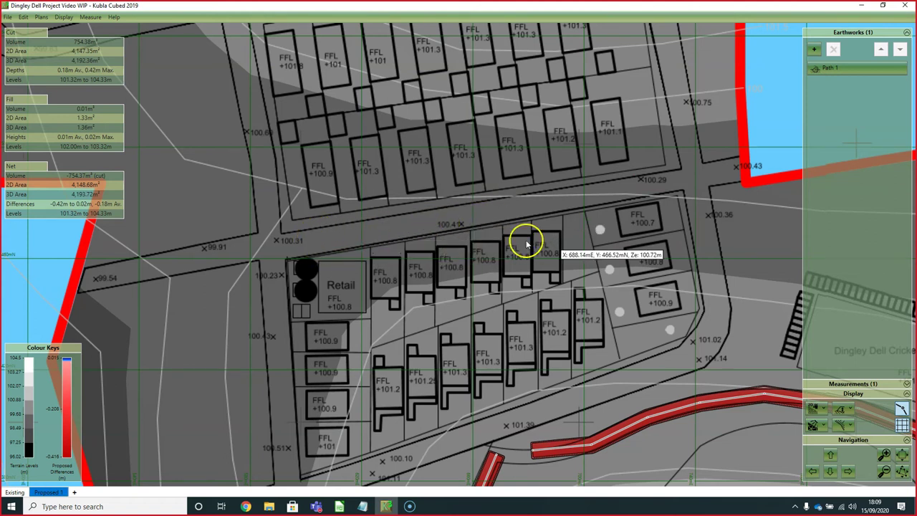
# Step: Add a second earthwork as a Feature Surface and zoom out to show the whole site
pyautogui.scroll(-1, 569, 242)
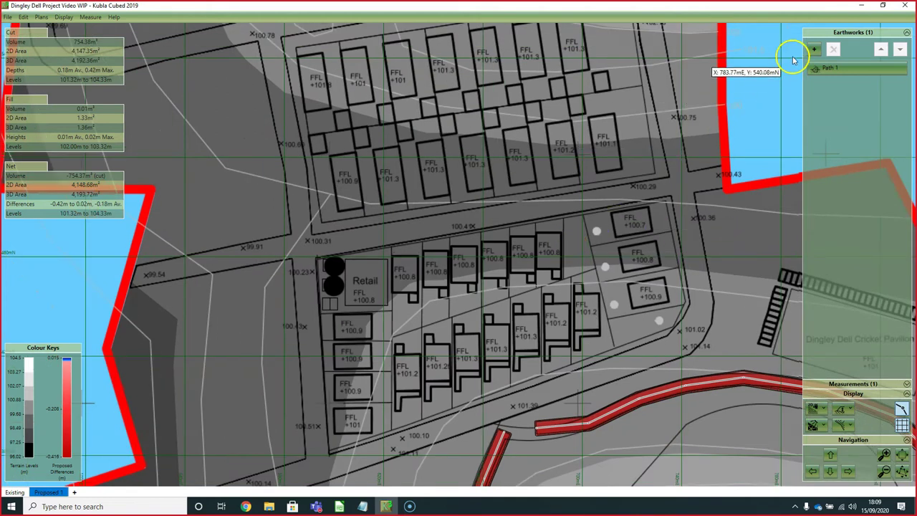
pyautogui.click(814, 49)
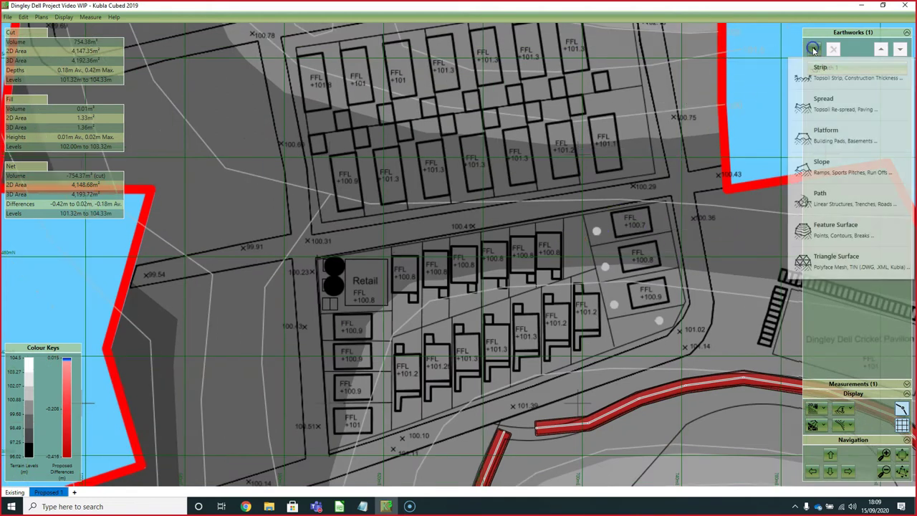
pyautogui.click(833, 231)
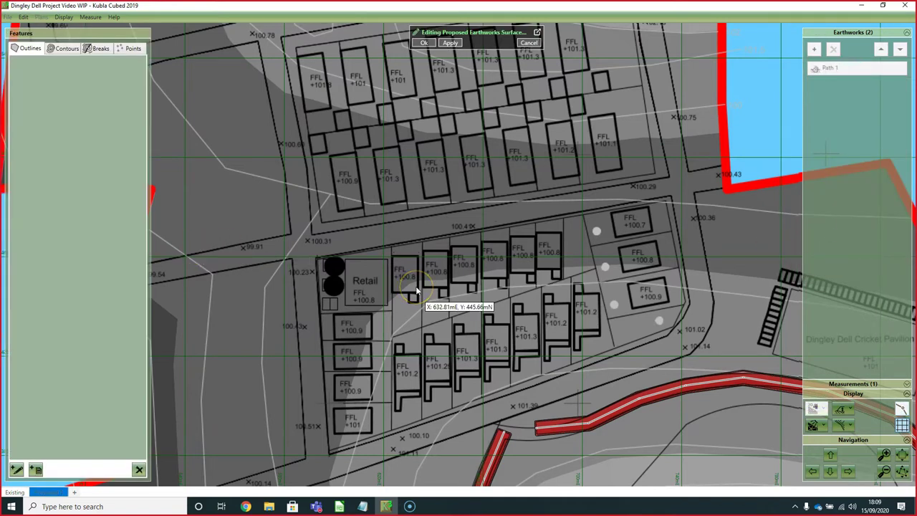
pyautogui.scroll(-1, 312, 378)
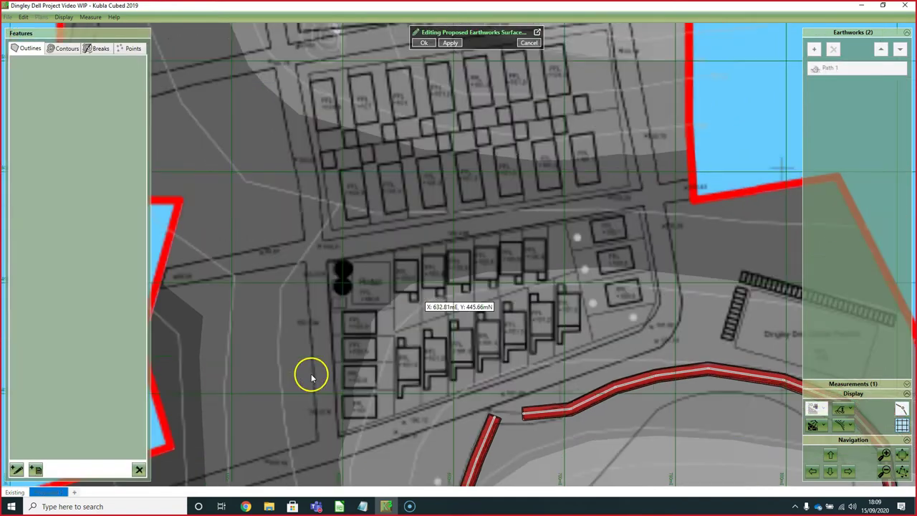
pyautogui.scroll(-2, 304, 418)
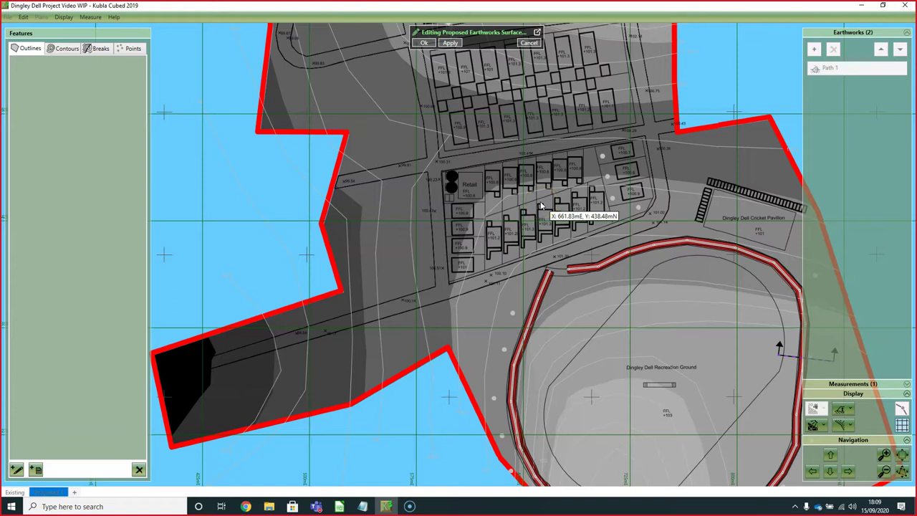
pyautogui.moveTo(541, 206)
pyautogui.mouseDown()
pyautogui.moveTo(553, 205)
pyautogui.moveTo(417, 183)
pyautogui.mouseUp()
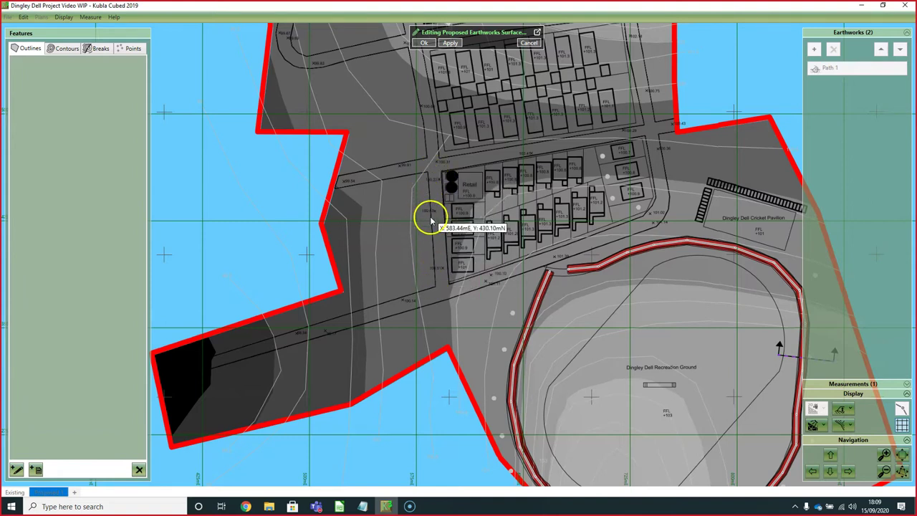
pyautogui.scroll(1, 430, 223)
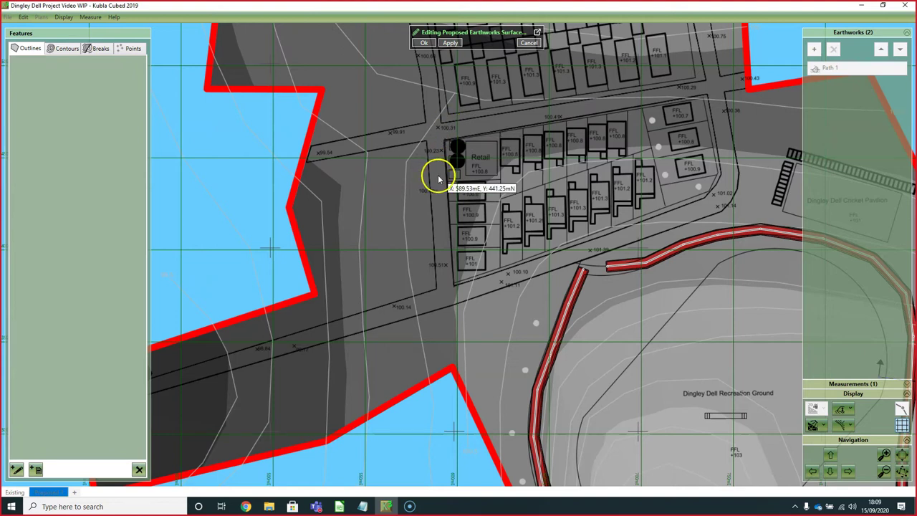
pyautogui.scroll(1, 439, 156)
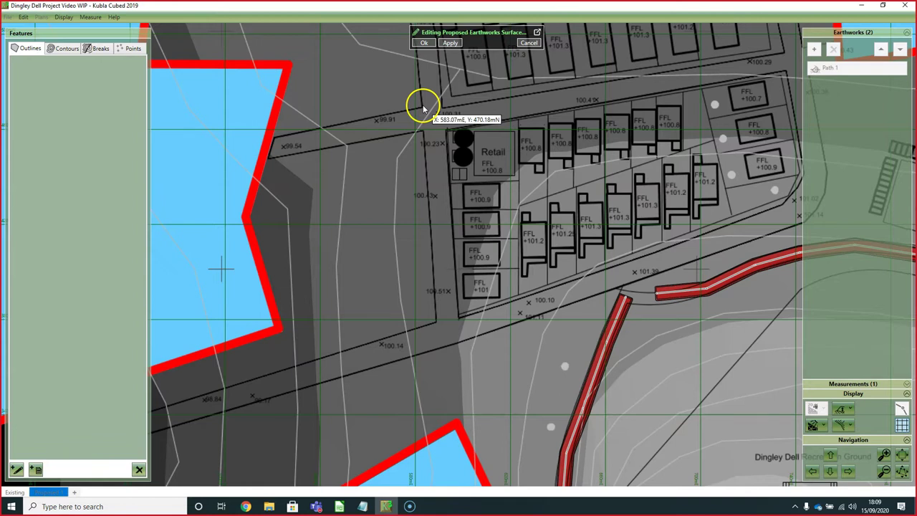
pyautogui.scroll(-2, 276, 389)
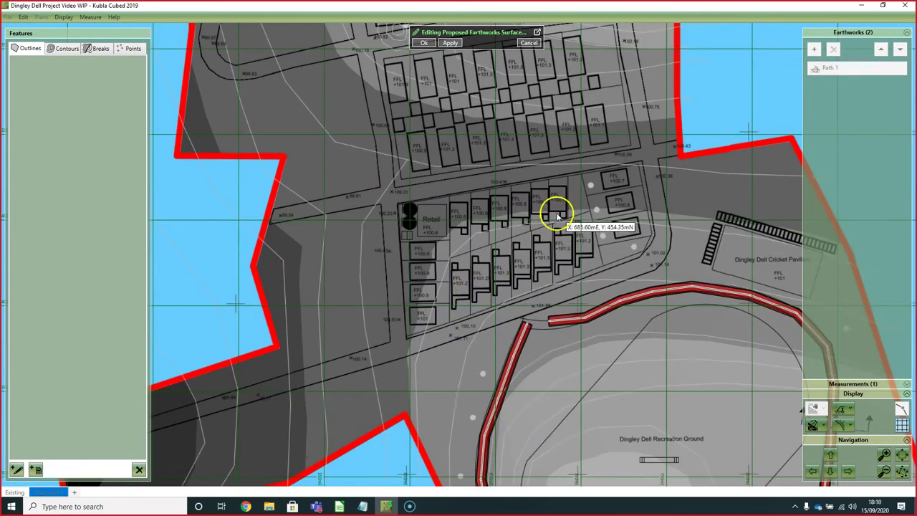
pyautogui.scroll(1, 583, 247)
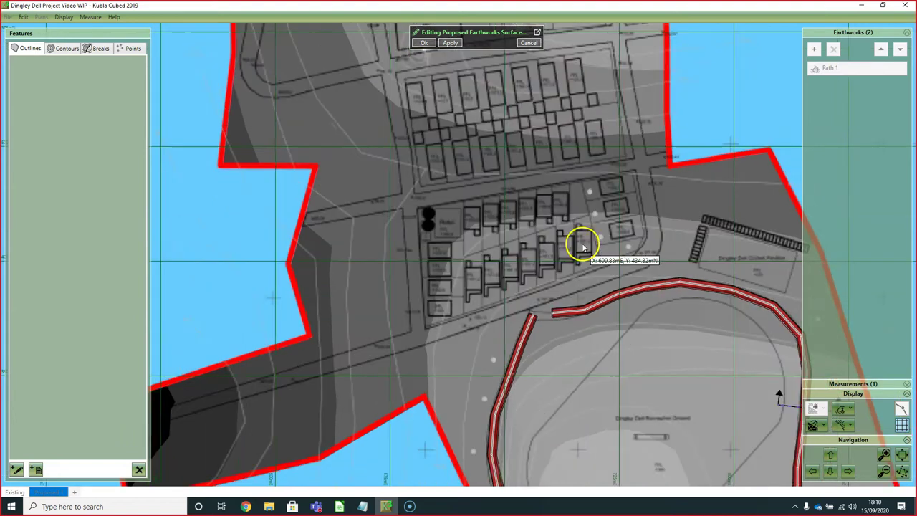
pyautogui.scroll(-1, 582, 246)
pyautogui.scroll(-2, 545, 215)
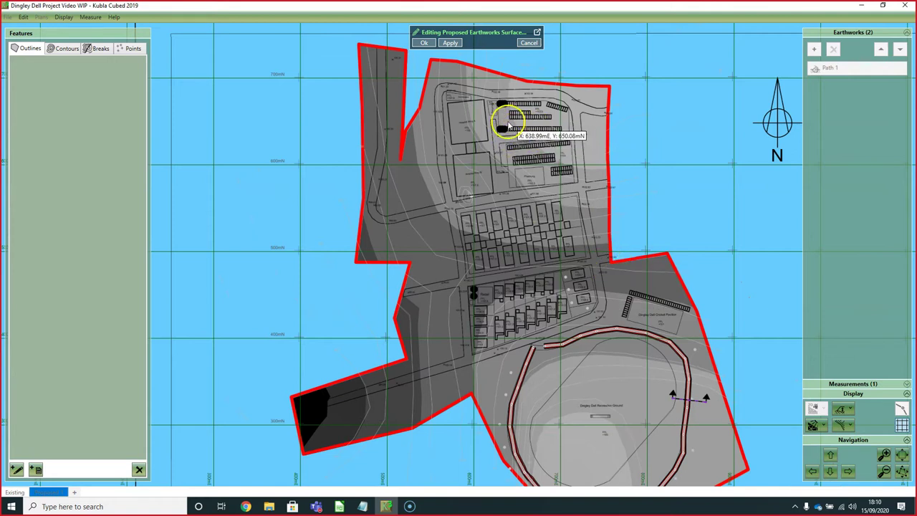
# Step: Start a hand-drawn outline with extrapolated levels, placing points down the western road edge
pyautogui.click(524, 299)
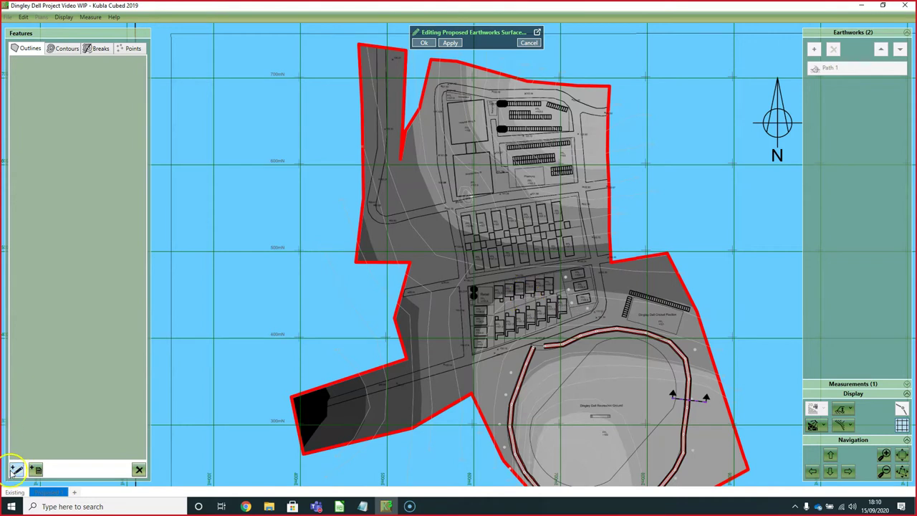
pyautogui.click(16, 469)
pyautogui.click(275, 468)
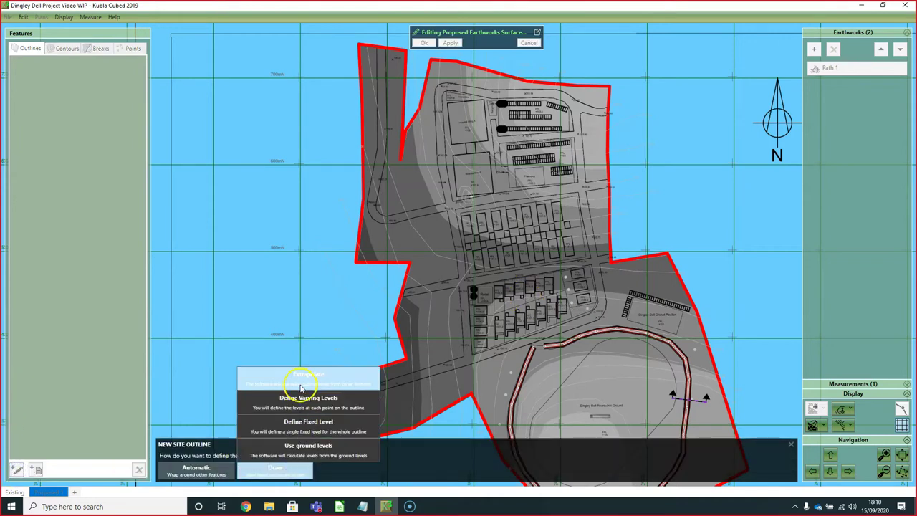
pyautogui.click(301, 388)
pyautogui.click(375, 44)
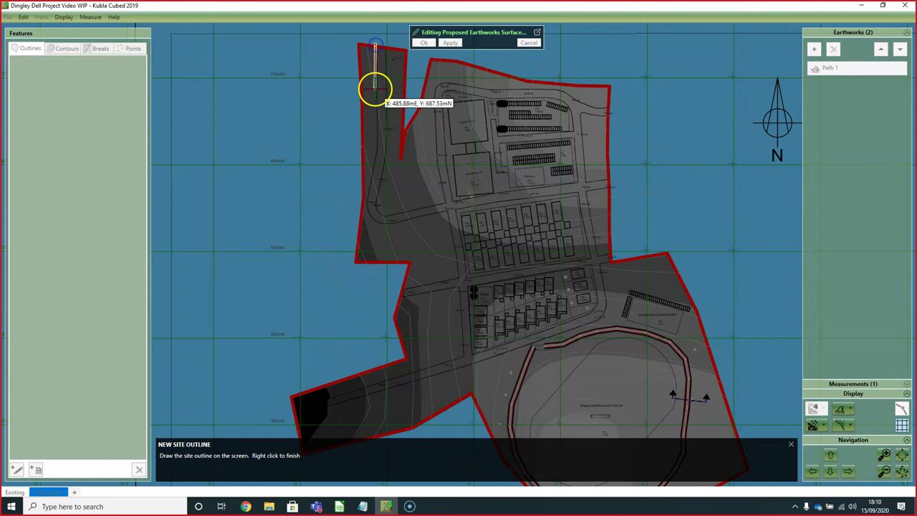
pyautogui.click(375, 89)
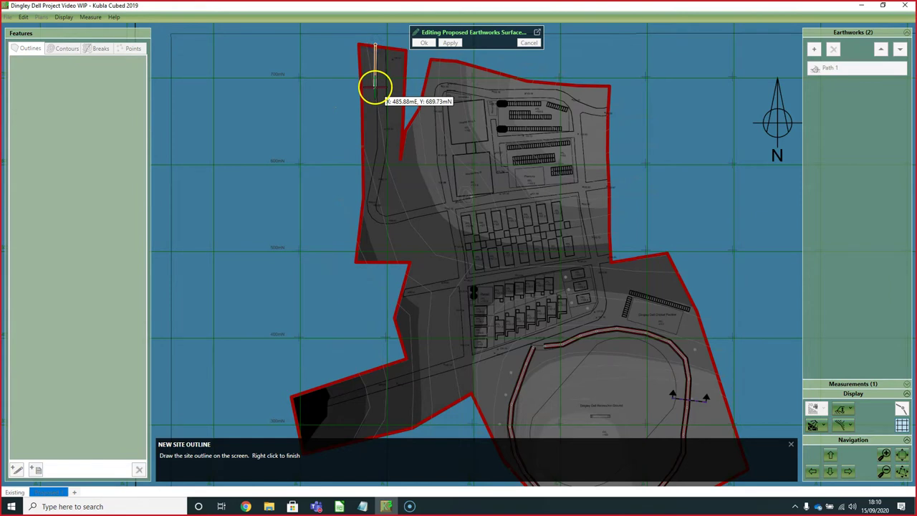
pyautogui.click(379, 136)
pyautogui.click(374, 166)
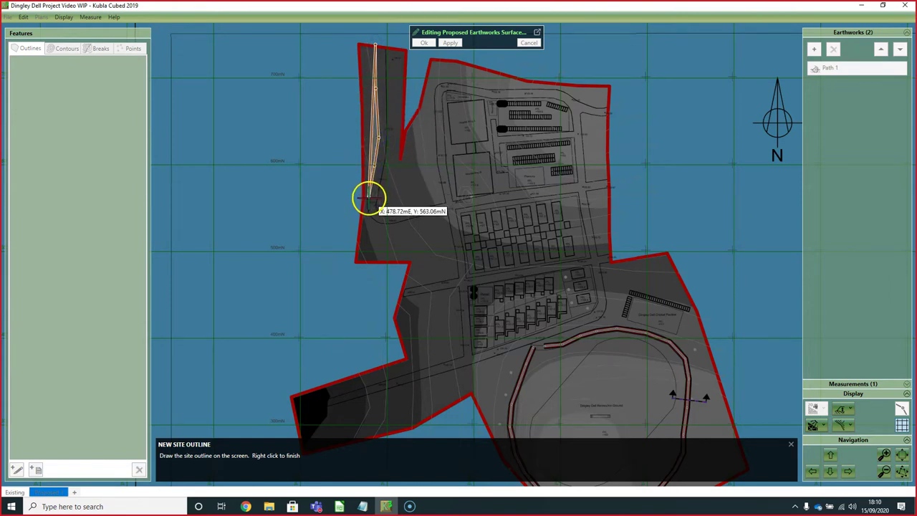
pyautogui.click(369, 199)
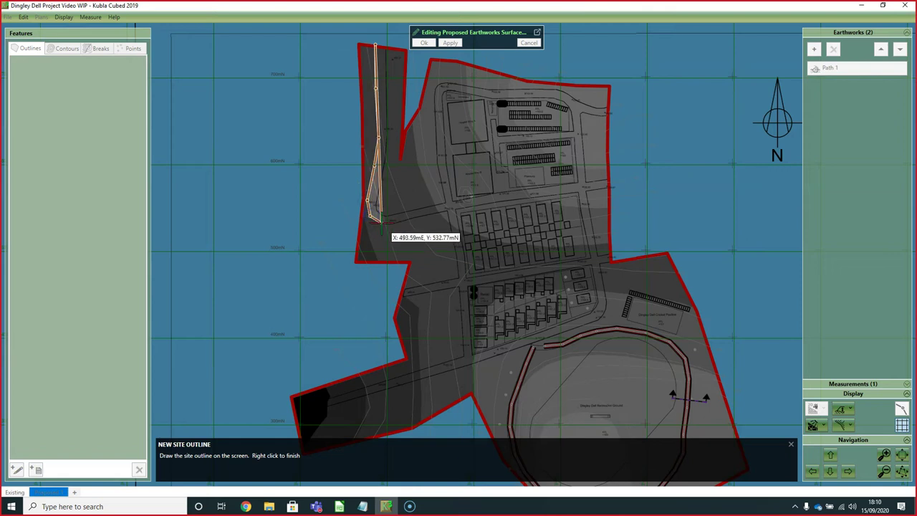
# Step: Trace the outline around the junction, eastern side, side spur and southern road, then close it
pyautogui.click(382, 221)
pyautogui.click(407, 220)
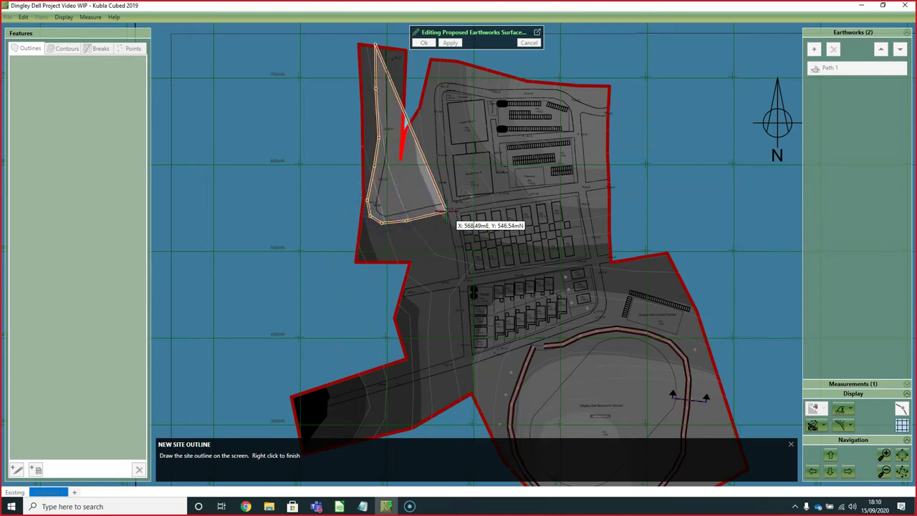
pyautogui.click(446, 213)
pyautogui.click(459, 279)
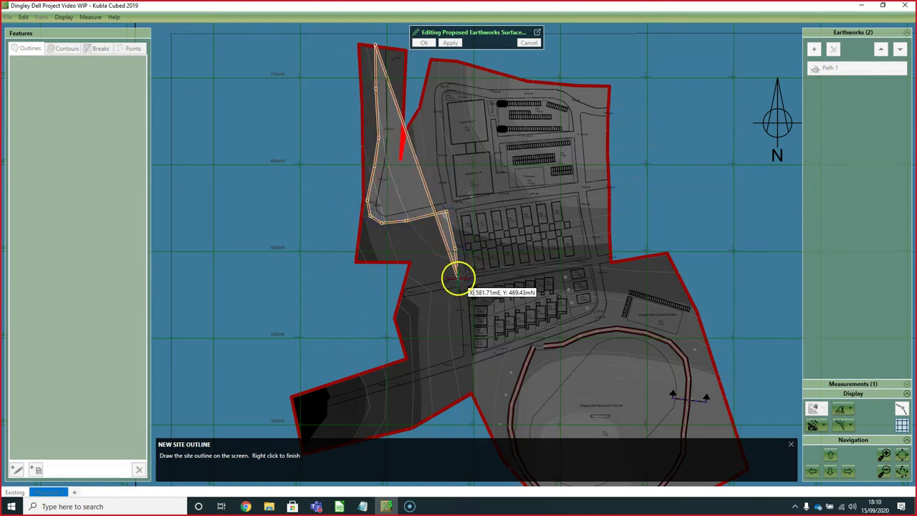
pyautogui.click(403, 291)
pyautogui.click(450, 285)
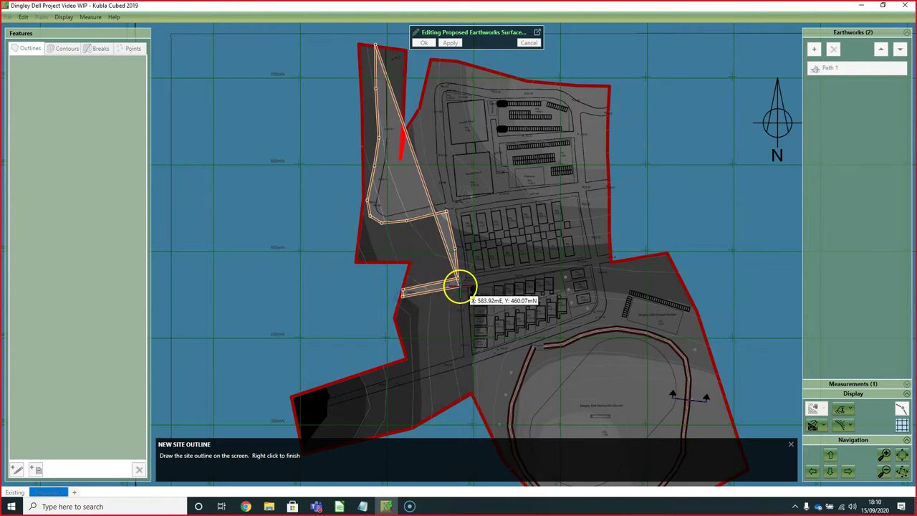
pyautogui.click(454, 351)
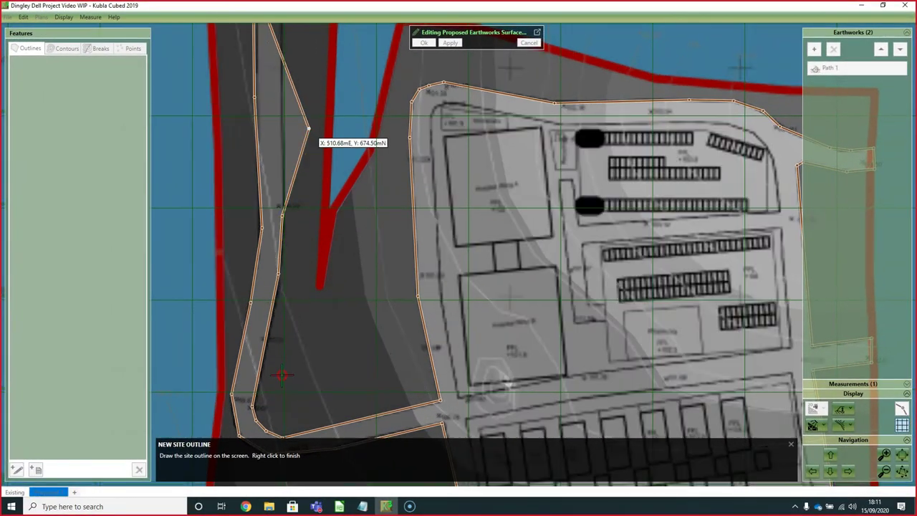
pyautogui.moveTo(317, 144); pyautogui.dragTo(281, 335, button='middle')
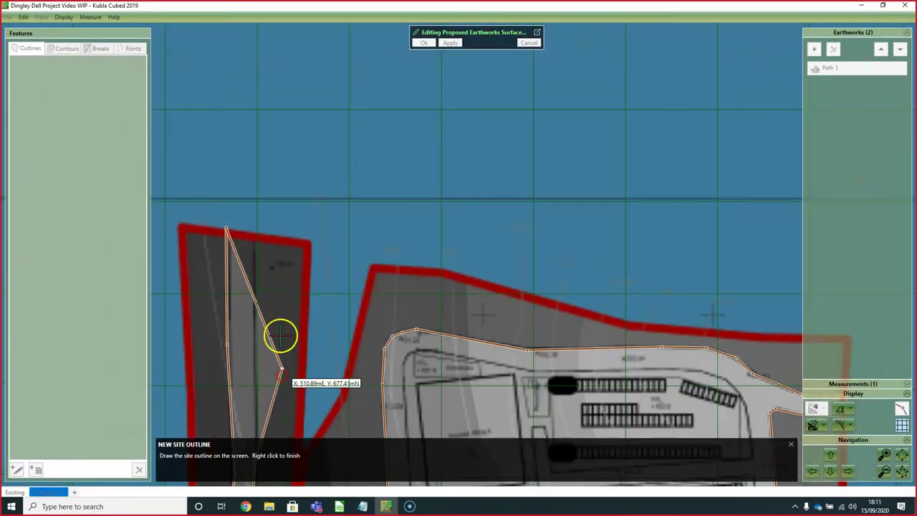
pyautogui.rightClick(337, 235)
# Step: Tag the outline 'Road Outer Perimeter', confirm it, and review it further south
pyautogui.moveTo(497, 398); pyautogui.dragTo(436, 240, button='middle')
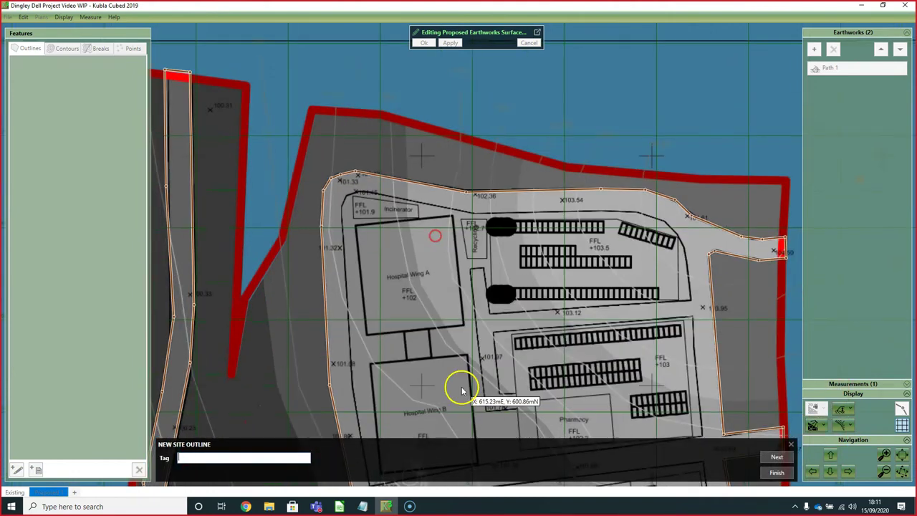
pyautogui.write('Road Outer Per')
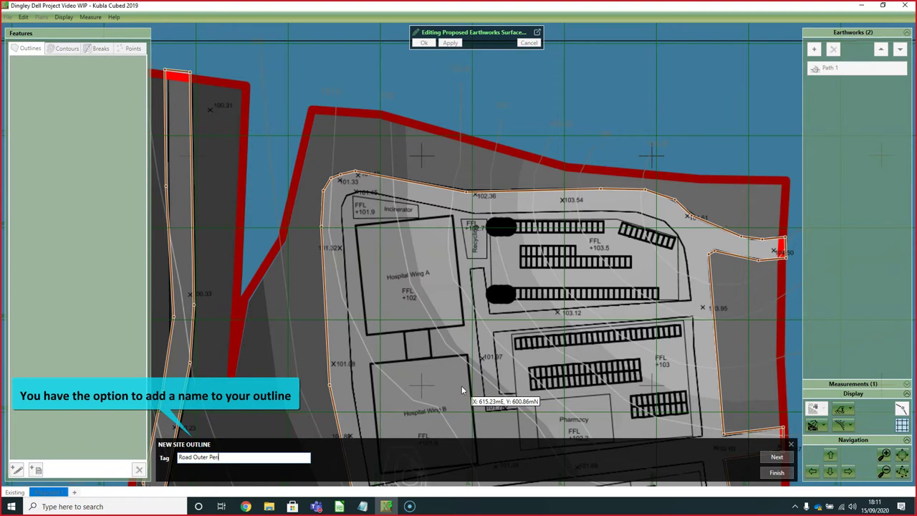
pyautogui.write('imeter')
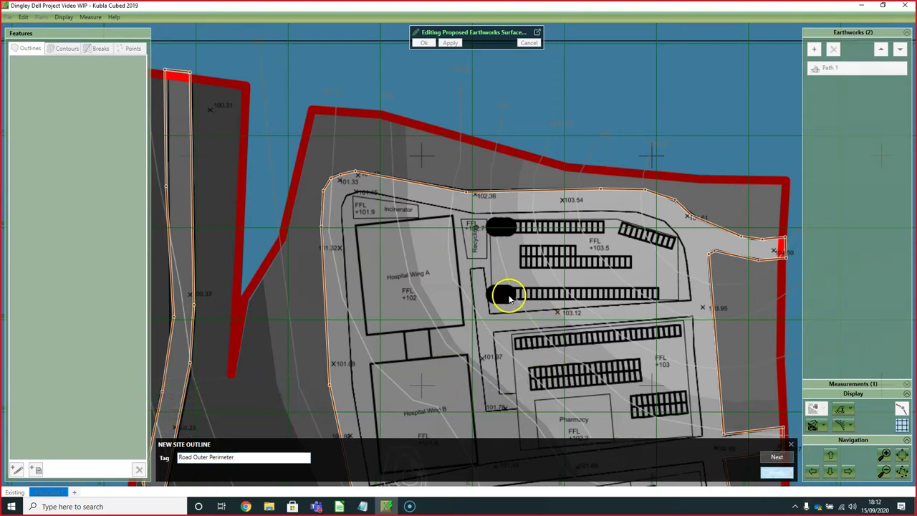
pyautogui.press('Return')
pyautogui.scroll(-2, 509, 301)
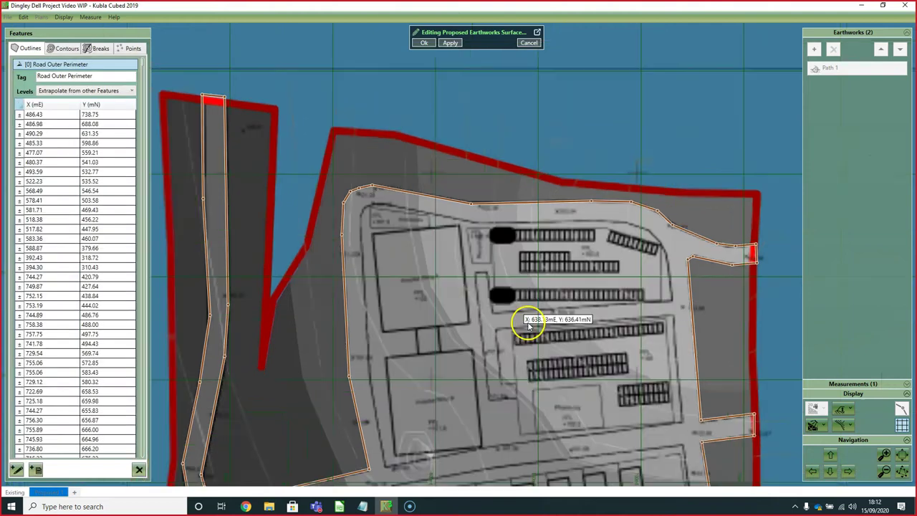
pyautogui.moveTo(543, 309); pyautogui.dragTo(532, 156, button='right')
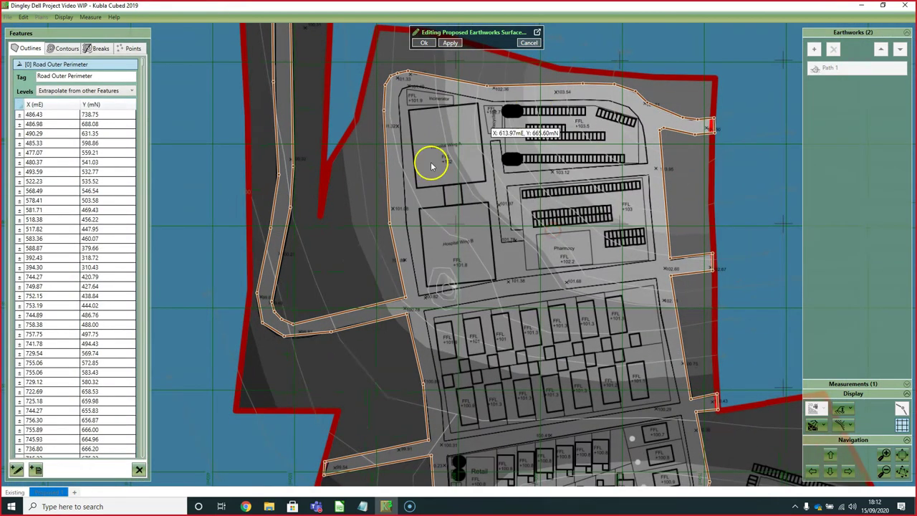
pyautogui.moveTo(462, 343); pyautogui.dragTo(459, 318, button='right')
pyautogui.scroll(-1, 459, 318)
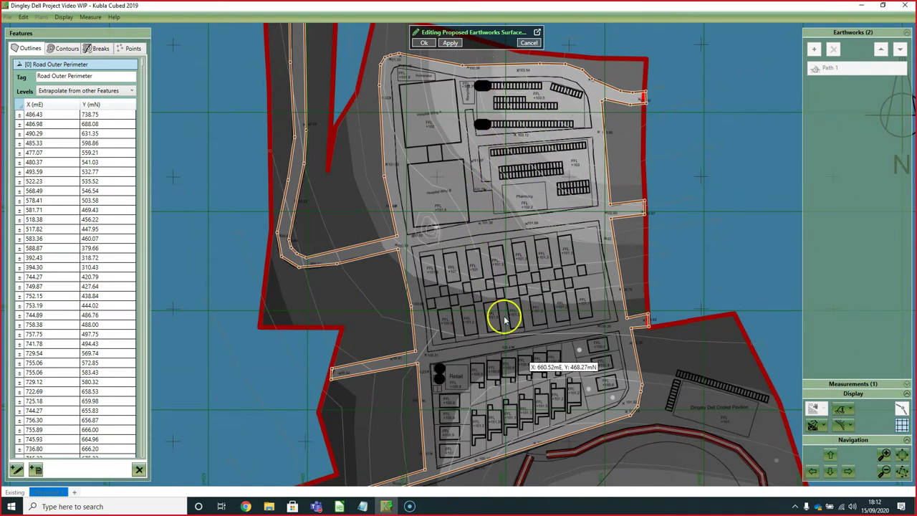
# Step: Collapse the Road Outer Perimeter row and start a hand-drawn outline with extrapolated levels
pyautogui.click(109, 65)
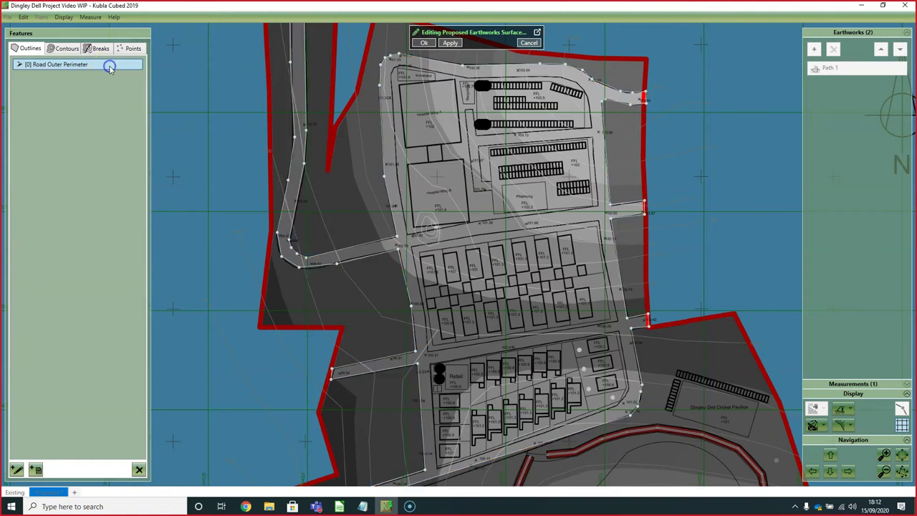
pyautogui.click(36, 470)
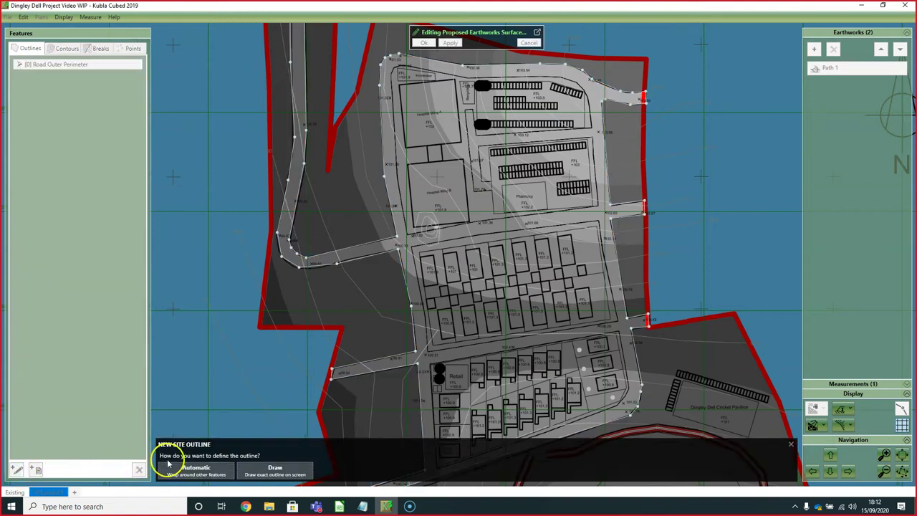
pyautogui.click(293, 474)
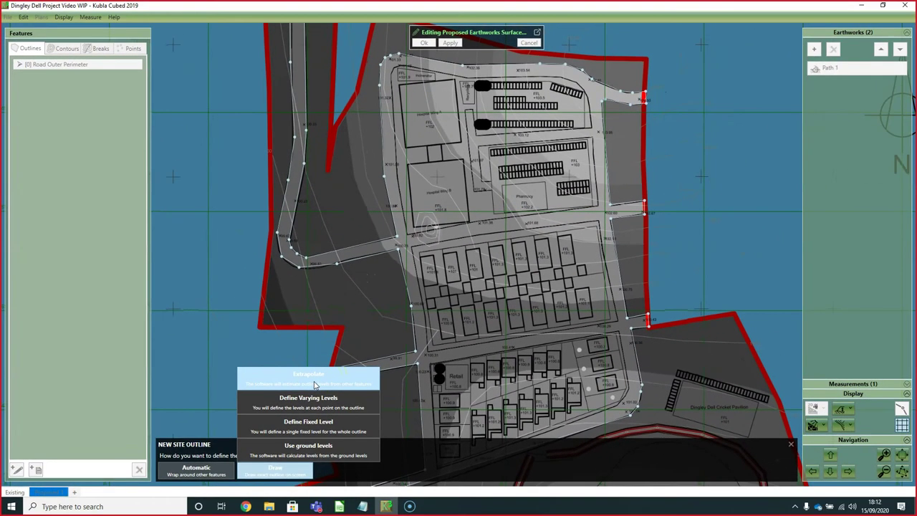
pyautogui.click(313, 385)
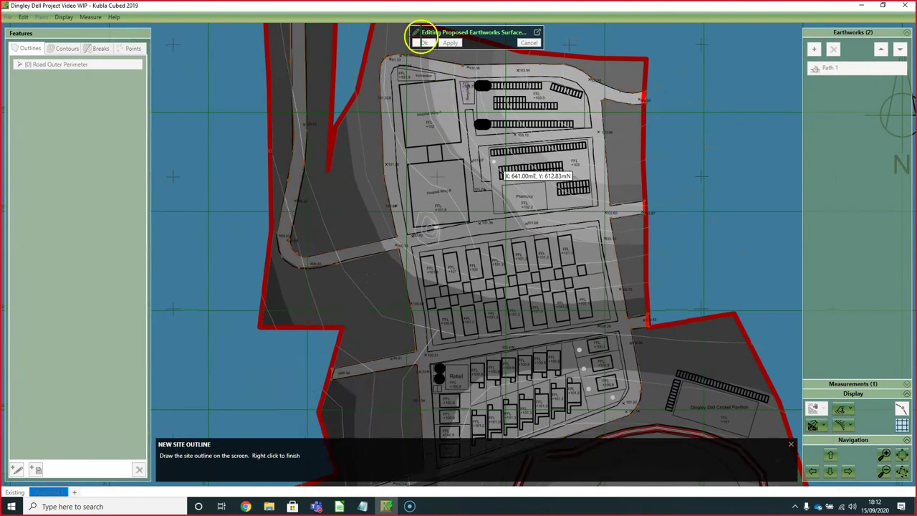
pyautogui.scroll(2, 409, 78)
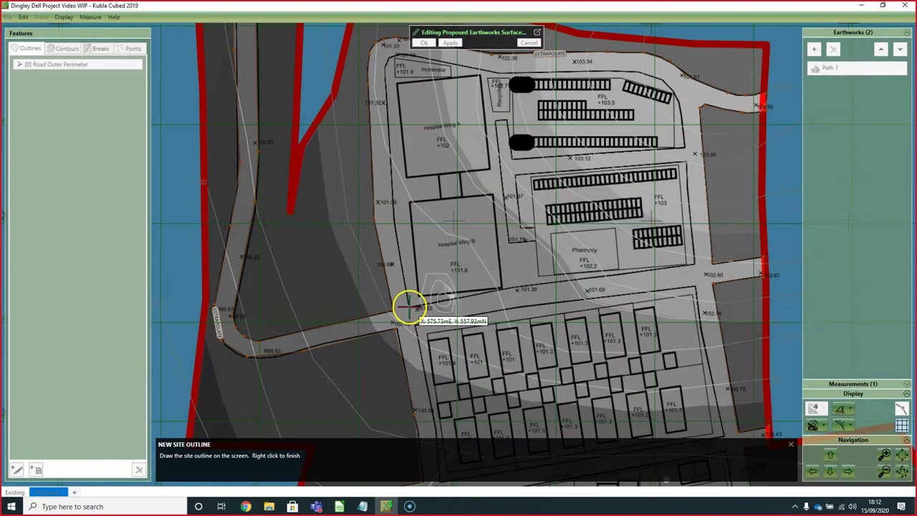
# Step: Trace an outline along the road edge, around the small notch and up the narrow strip
pyautogui.click(409, 307)
pyautogui.click(516, 288)
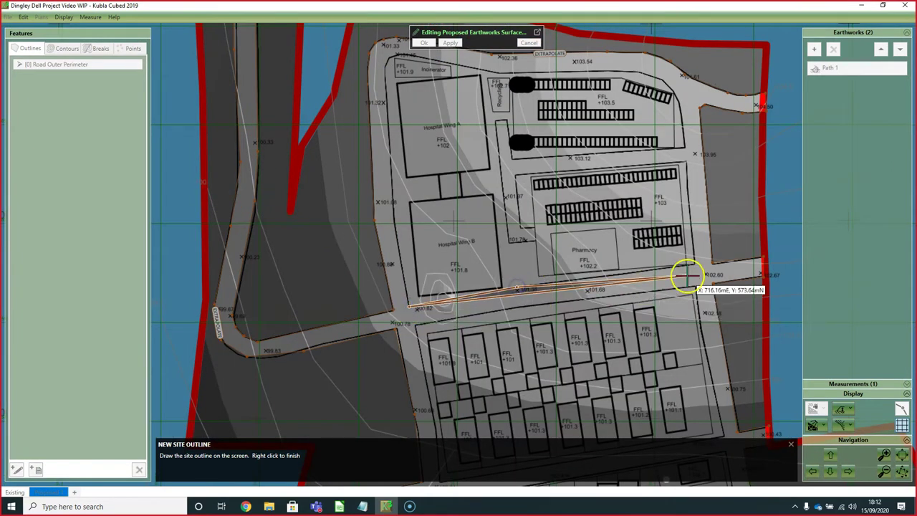
pyautogui.click(693, 264)
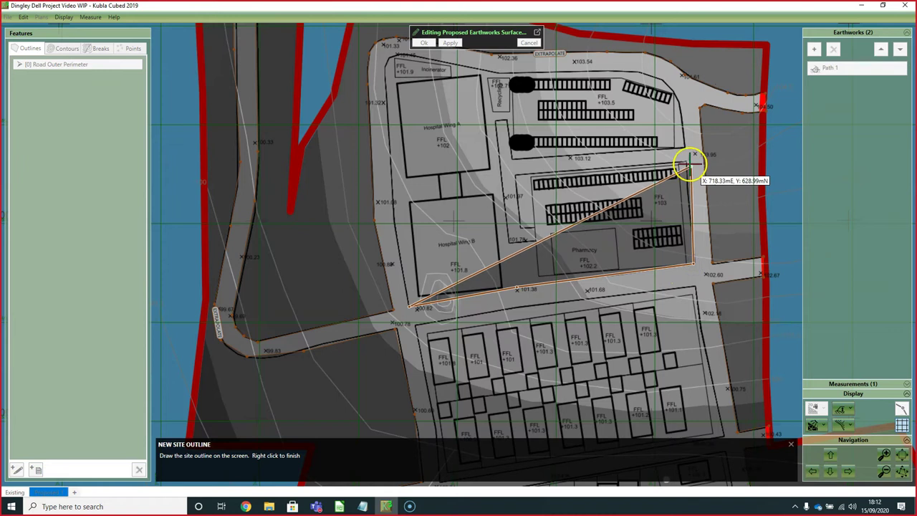
pyautogui.click(686, 163)
pyautogui.click(516, 174)
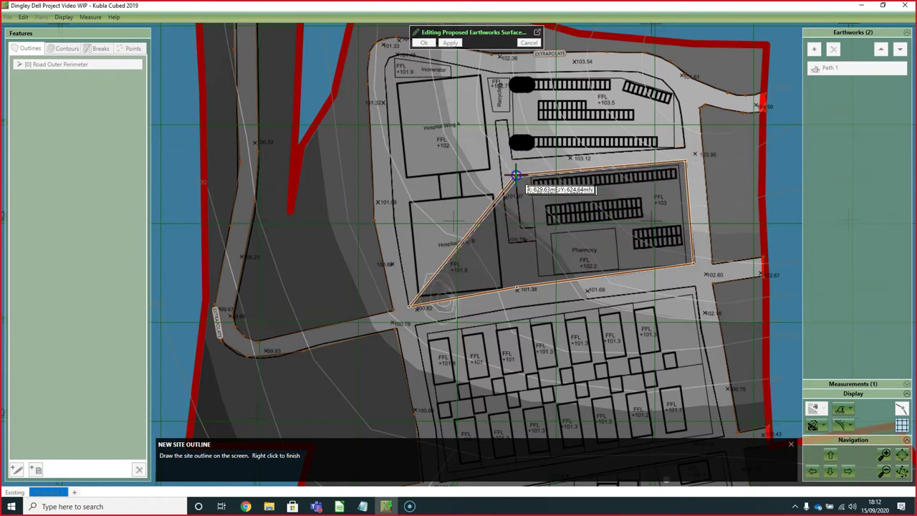
pyautogui.click(517, 226)
pyautogui.click(534, 228)
pyautogui.click(538, 240)
pyautogui.click(509, 240)
pyautogui.click(507, 121)
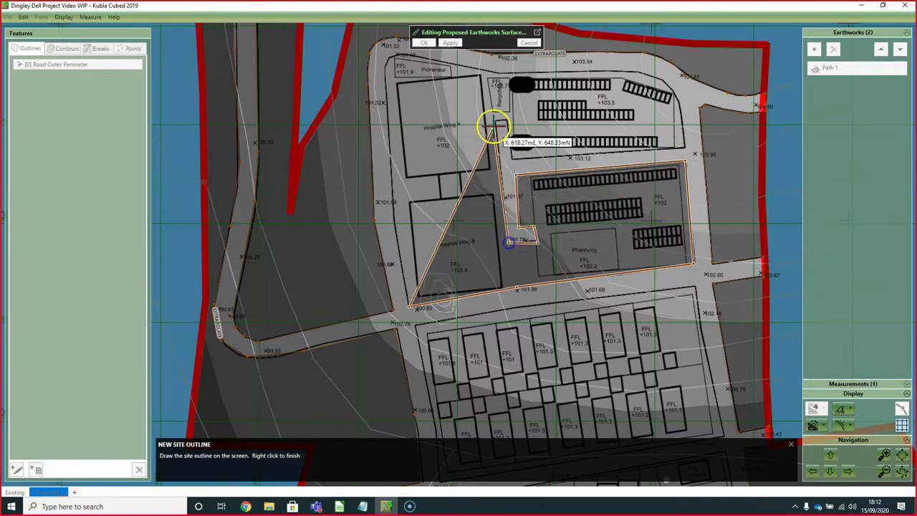
pyautogui.click(494, 121)
pyautogui.click(514, 157)
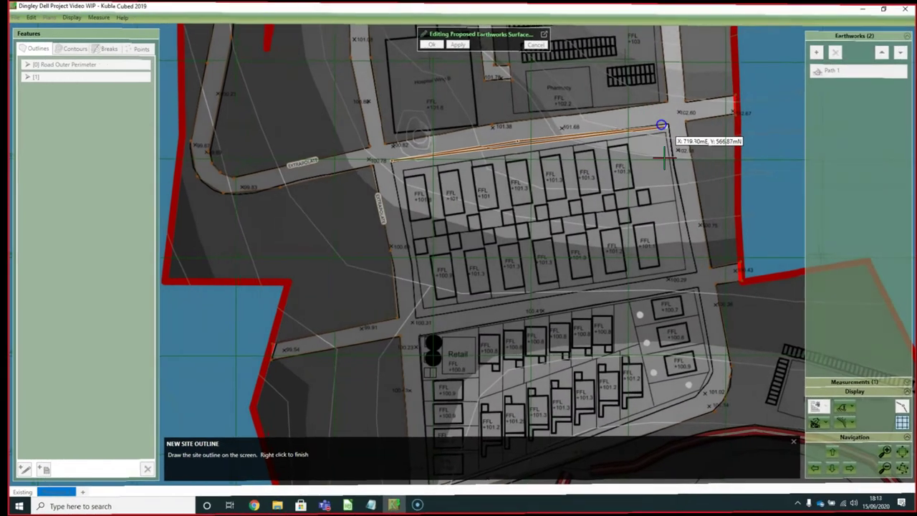
# Step: Place the housing block rectangle's corners, close it and save it untagged
pyautogui.click(662, 126)
pyautogui.click(692, 273)
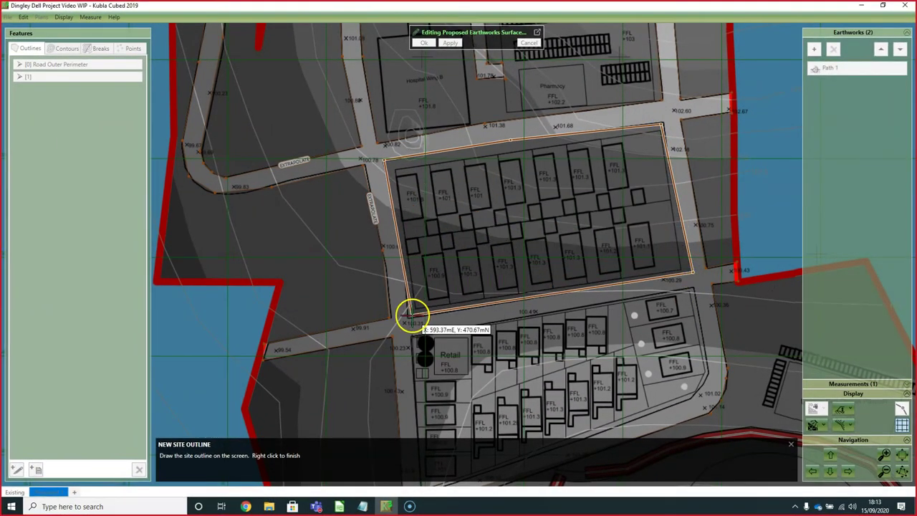
pyautogui.click(406, 315)
pyautogui.rightClick(463, 230)
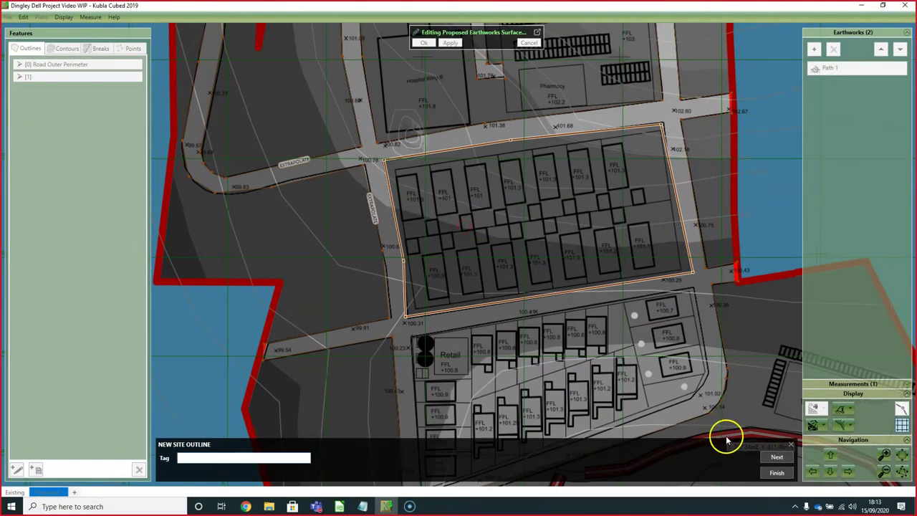
pyautogui.click(768, 467)
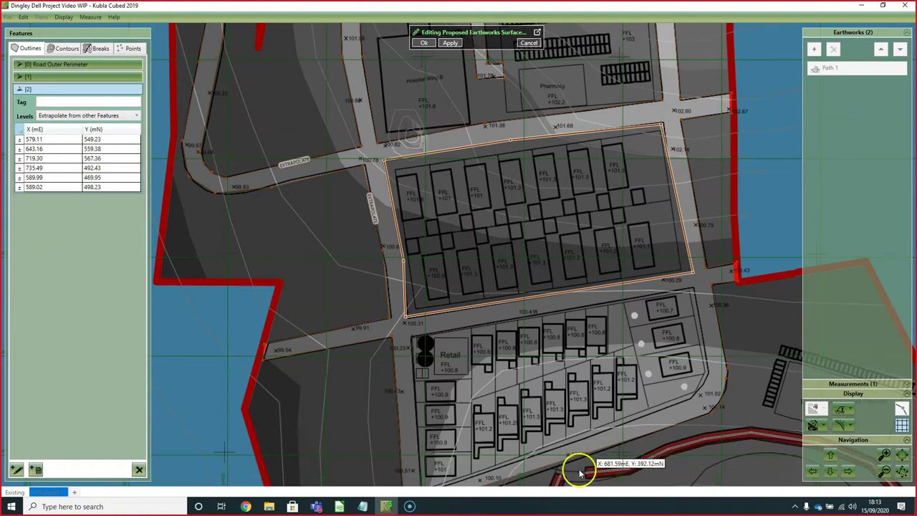
# Step: Start another hand-drawn outline with extrapolated levels and pan to the retail area
pyautogui.click(16, 471)
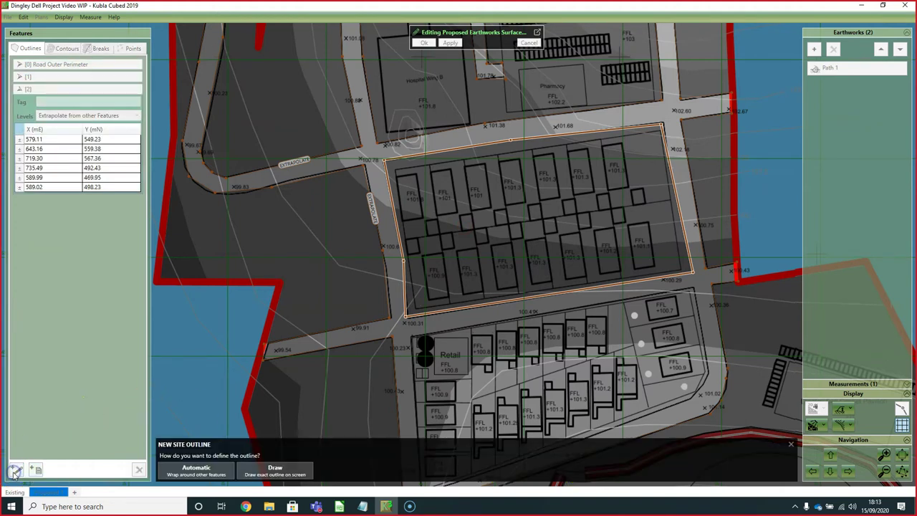
pyautogui.click(276, 470)
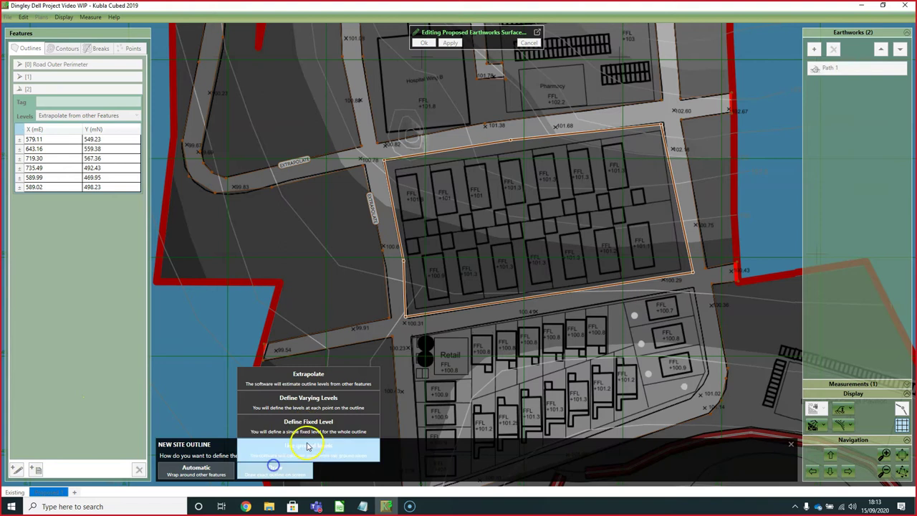
pyautogui.click(303, 380)
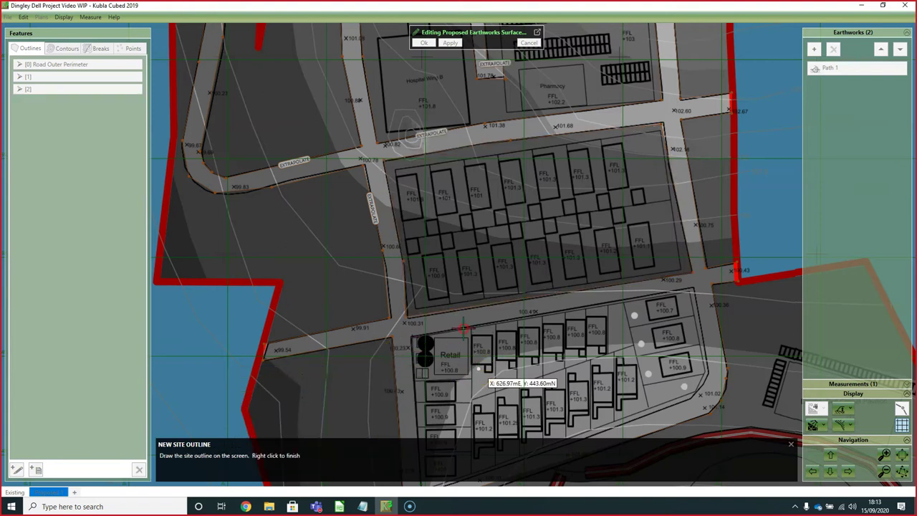
pyautogui.moveTo(463, 328); pyautogui.dragTo(389, 241, button='middle')
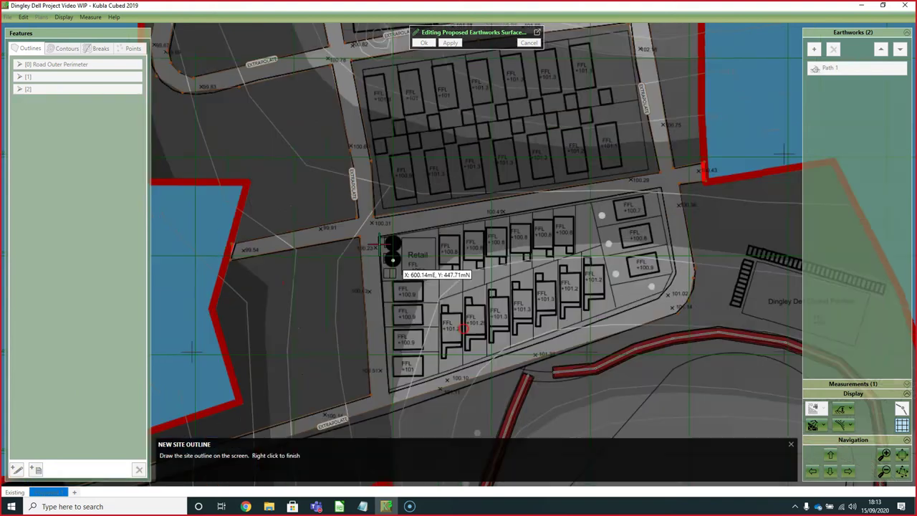
# Step: Place six vertices around the retail and housing block, close the outline and finish it
pyautogui.click(379, 240)
pyautogui.click(659, 189)
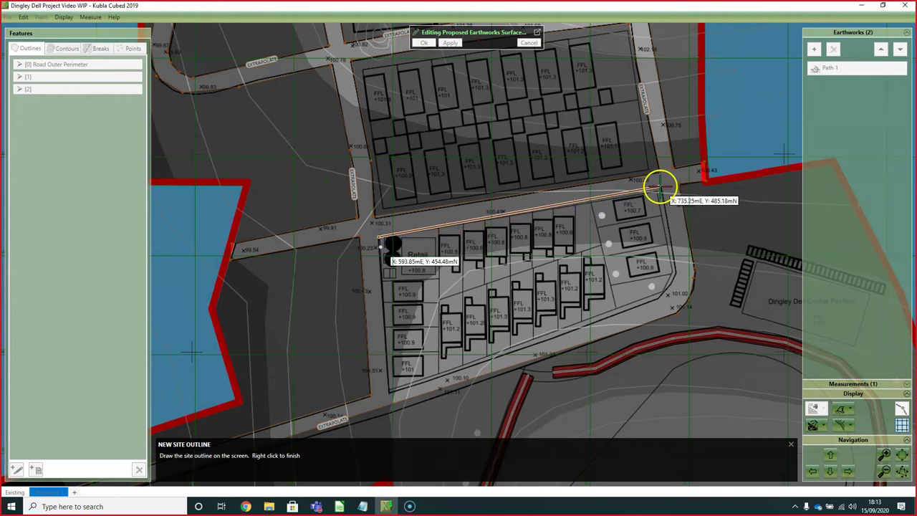
pyautogui.click(674, 271)
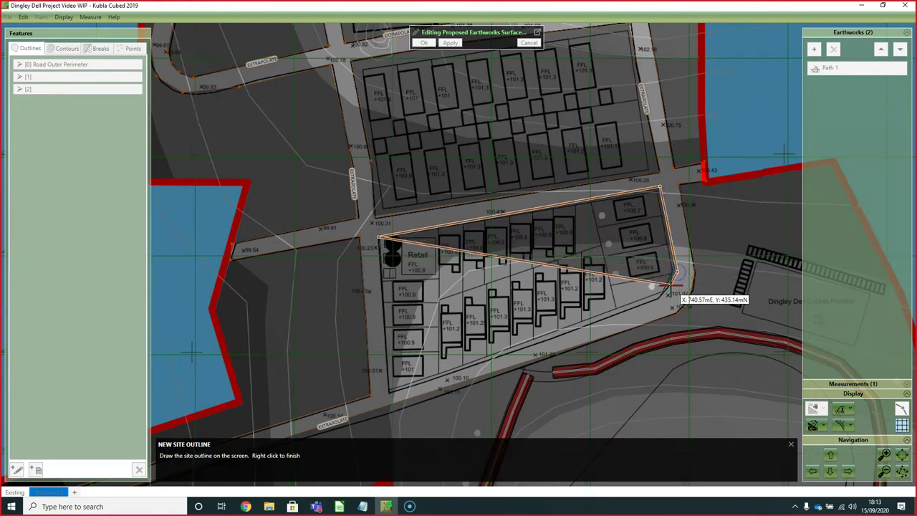
pyautogui.click(666, 288)
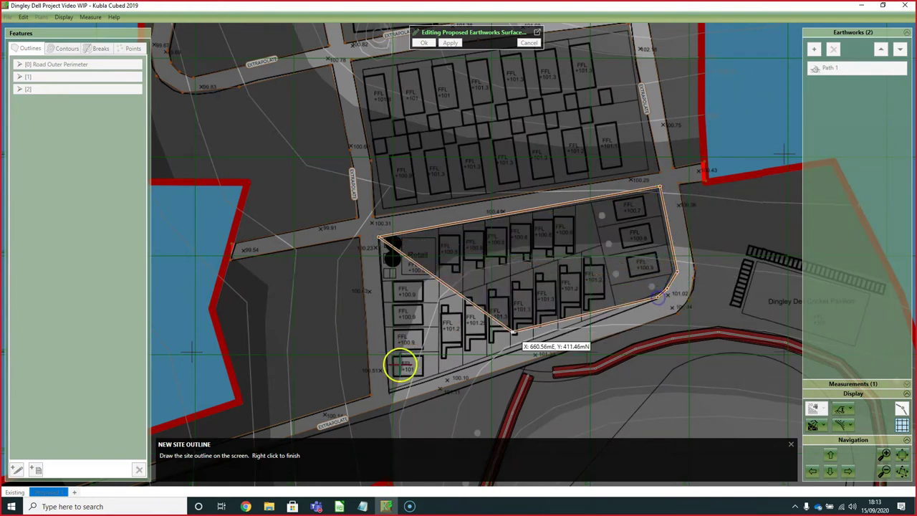
pyautogui.moveTo(399, 364); pyautogui.dragTo(389, 390)
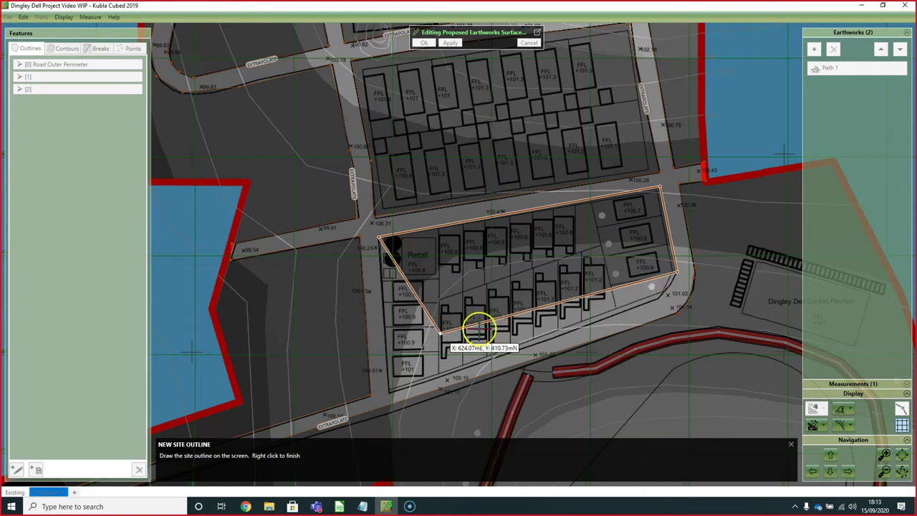
pyautogui.click(673, 287)
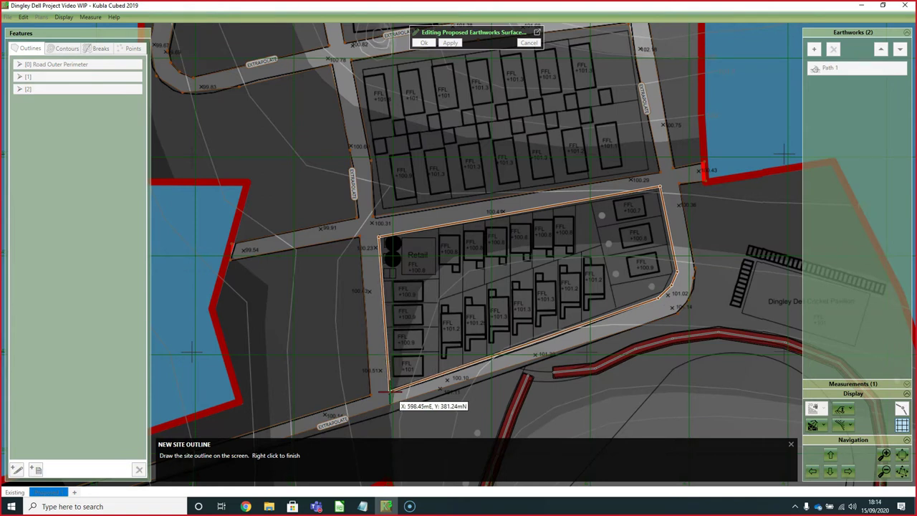
pyautogui.click(390, 391)
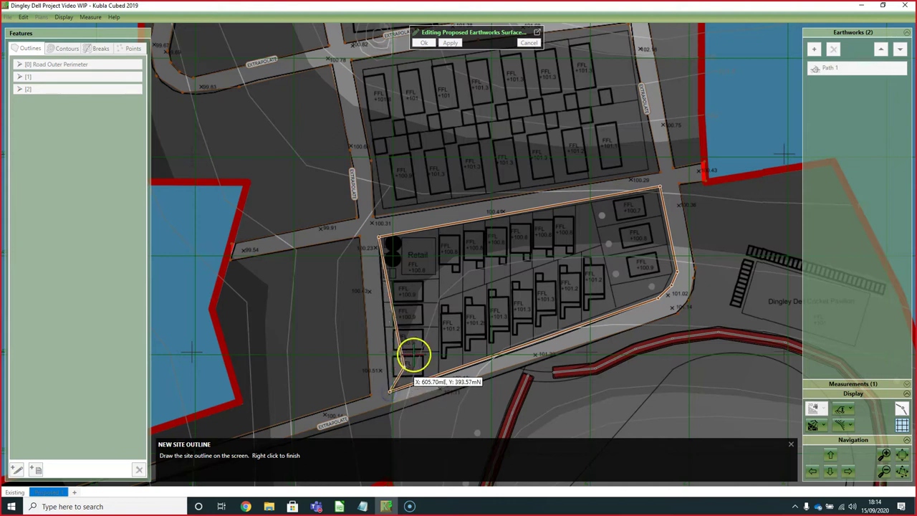
pyautogui.rightClick(413, 296)
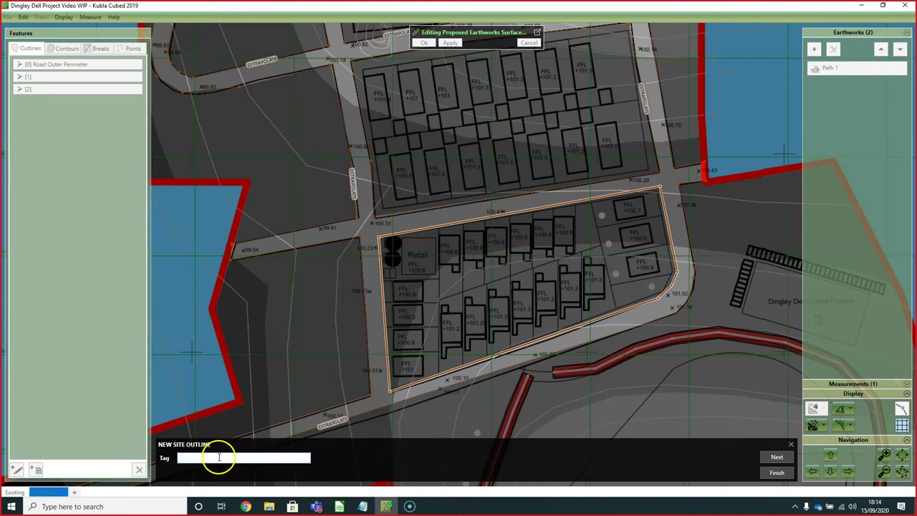
pyautogui.click(778, 473)
pyautogui.scroll(-2, 537, 307)
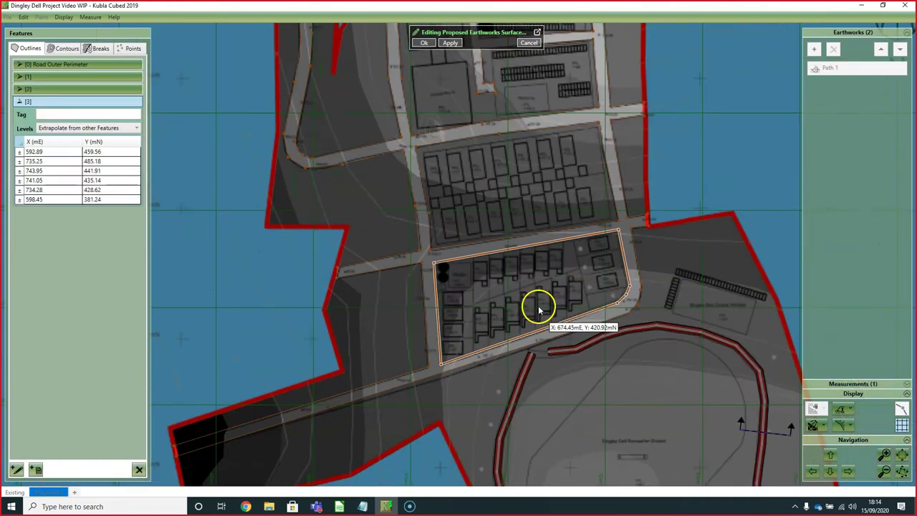
# Step: Bring the road by the Pharmacy into view and show the still-empty Points list
pyautogui.moveTo(470, 151); pyautogui.dragTo(498, 199, button='right')
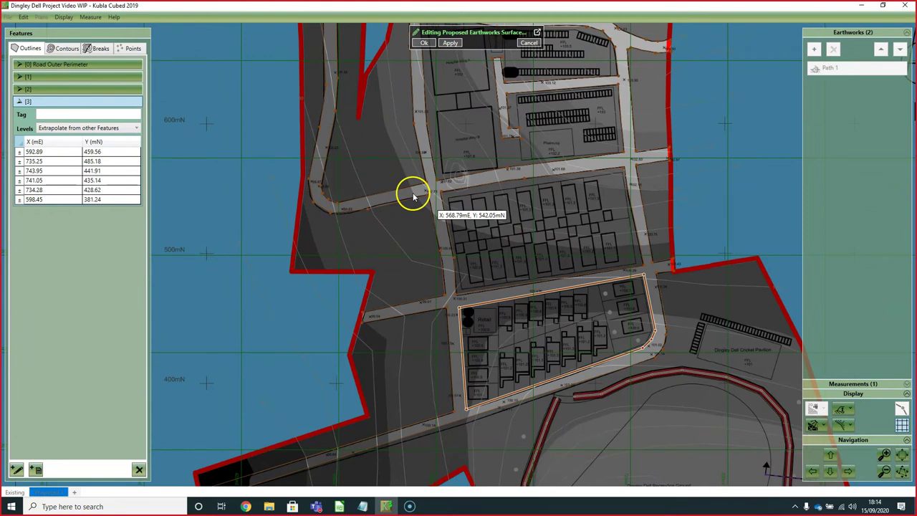
pyautogui.scroll(3, 488, 172)
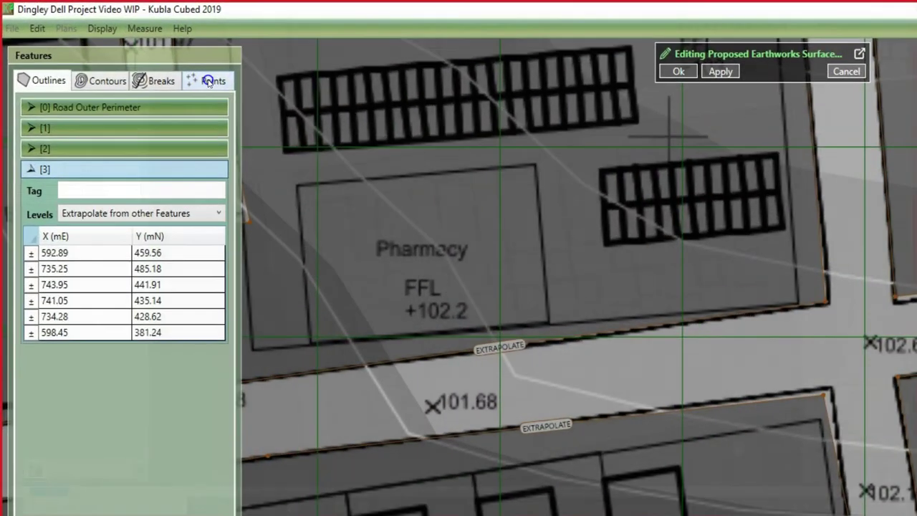
pyautogui.click(165, 63)
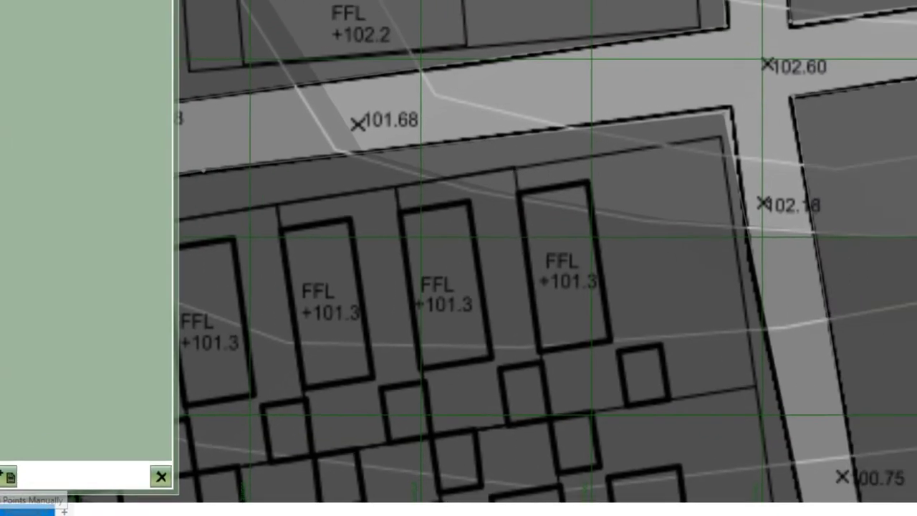
# Step: Manually add road spot-level points at 102.67, 102.60 and 102.18
pyautogui.click(29, 466)
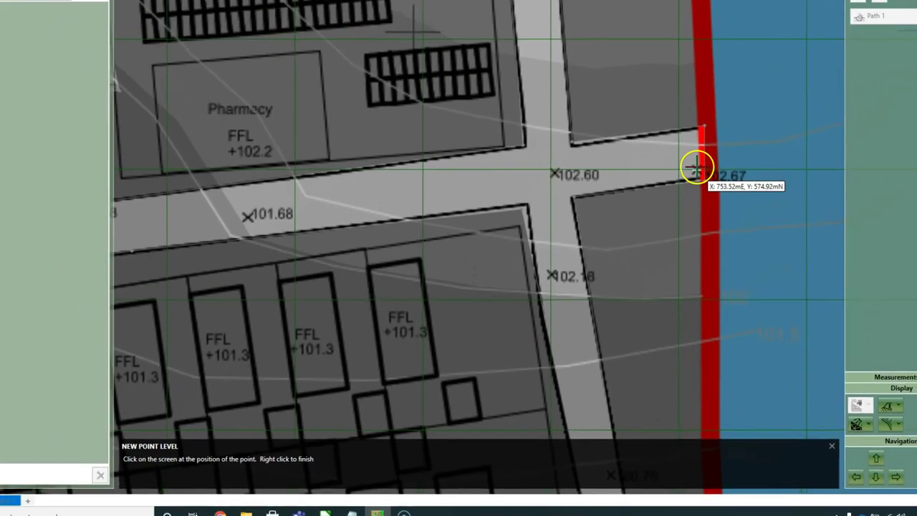
pyautogui.click(722, 138)
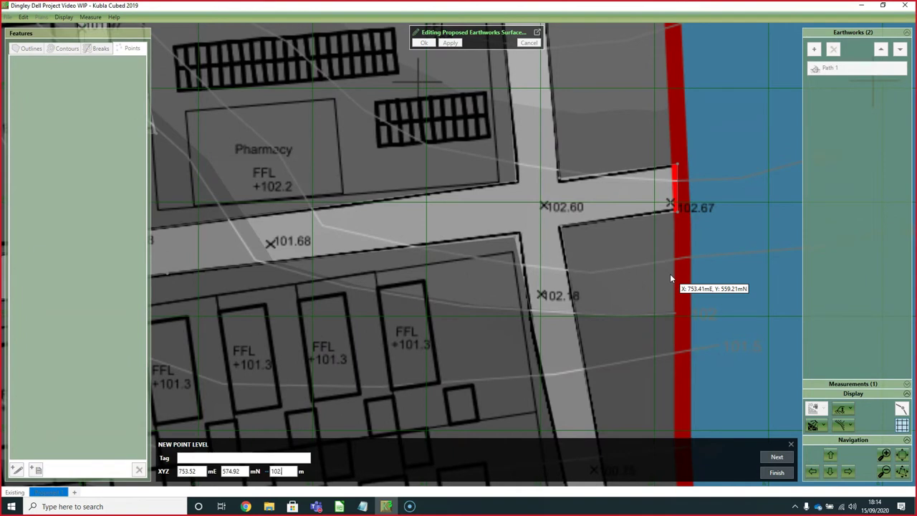
pyautogui.click(777, 457)
pyautogui.click(544, 207)
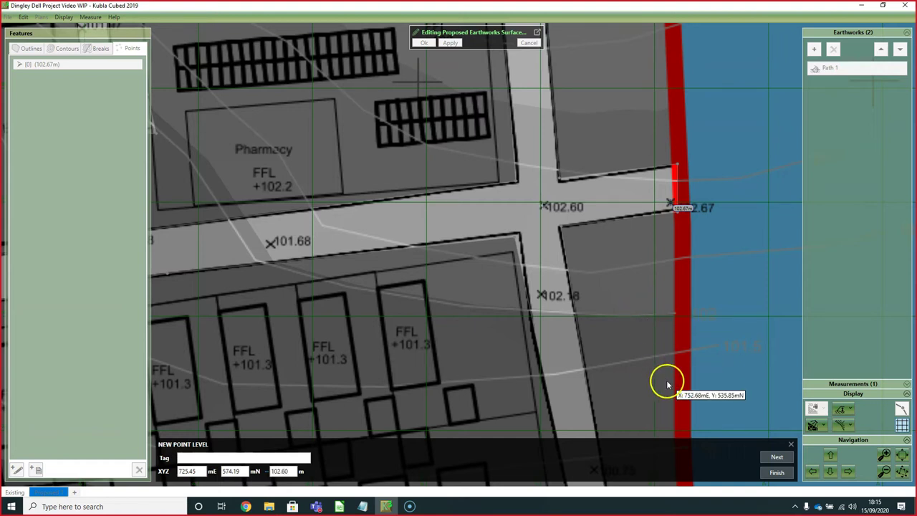
pyautogui.click(777, 457)
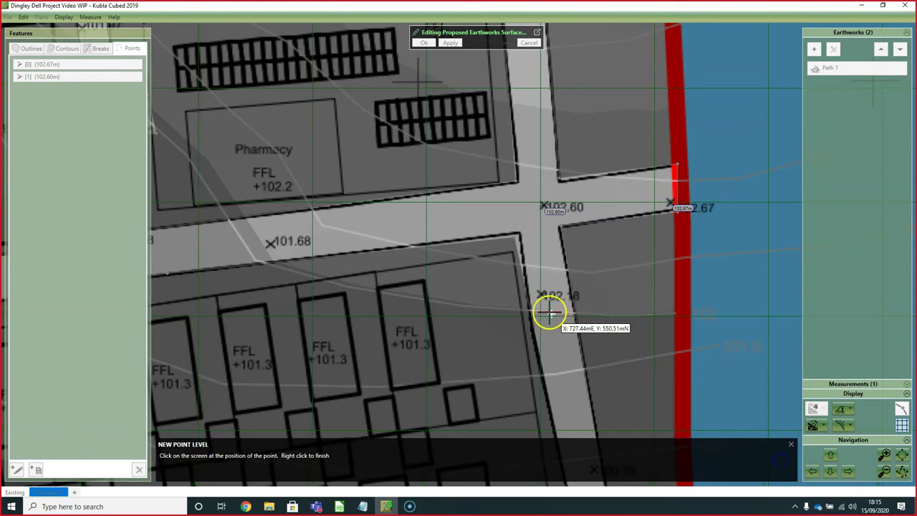
pyautogui.moveTo(549, 311); pyautogui.dragTo(508, 197, button='middle')
pyautogui.click(504, 187)
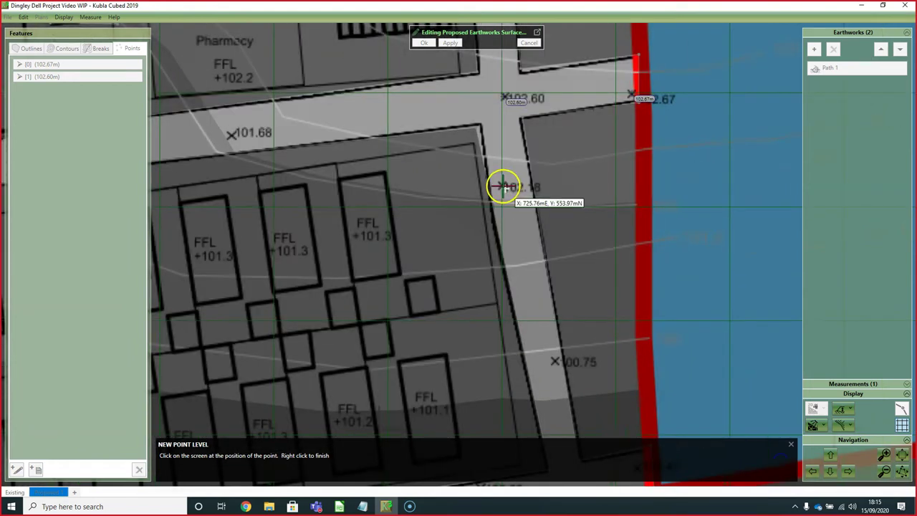
pyautogui.click(738, 258)
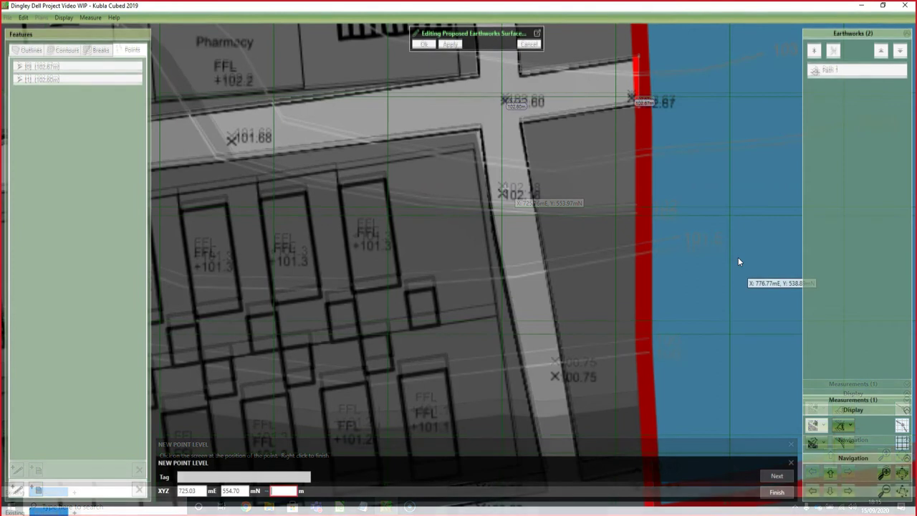
pyautogui.write('1')
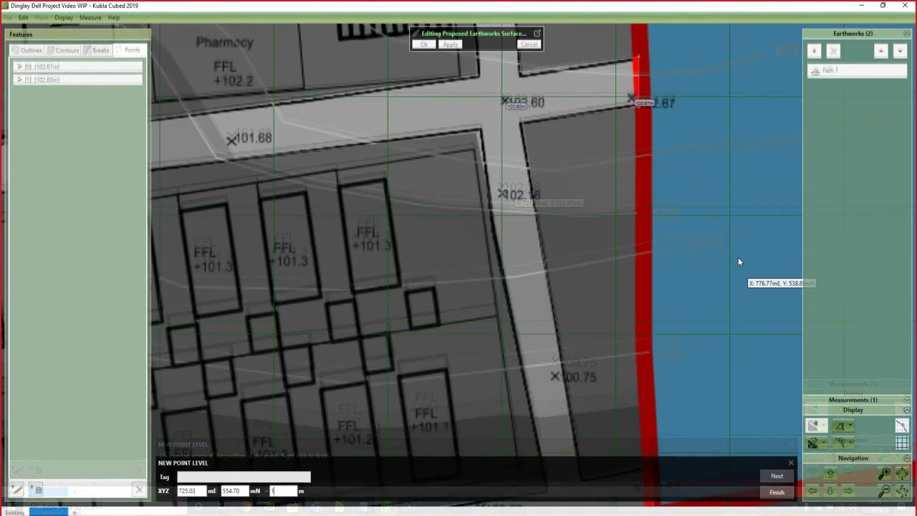
pyautogui.write('02')
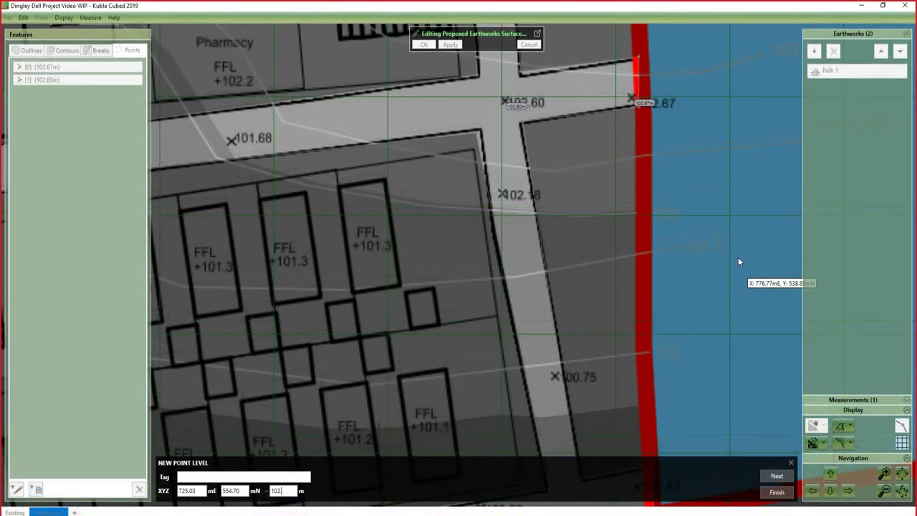
pyautogui.write('.18')
pyautogui.click(775, 475)
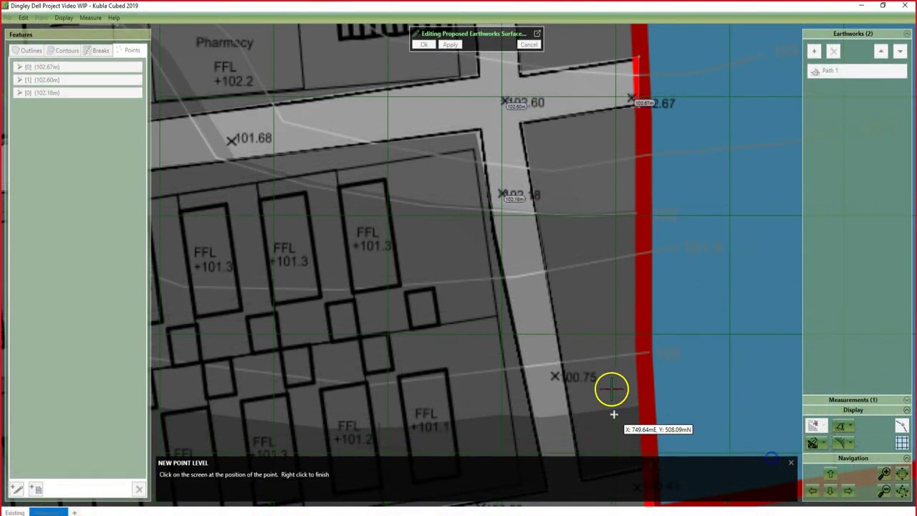
# Step: Add further road points at 100.75, 100.43, 100.36 and 101.02, and begin the 101.14 point
pyautogui.click(554, 377)
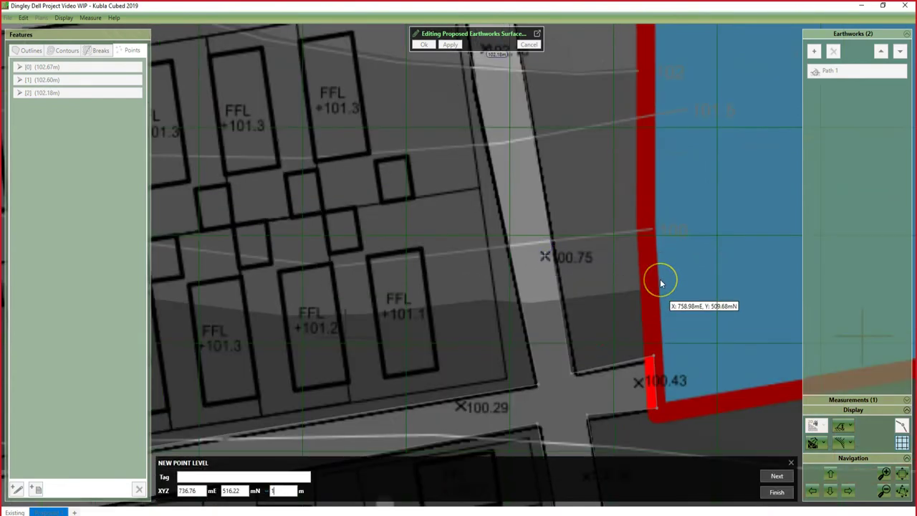
pyautogui.write('100.75')
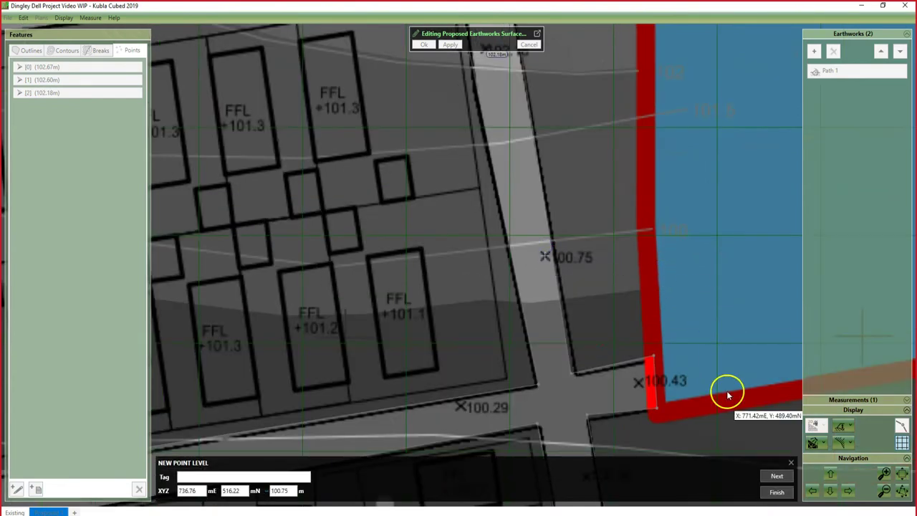
pyautogui.click(777, 475)
pyautogui.click(637, 379)
pyautogui.write('100.43')
pyautogui.click(776, 475)
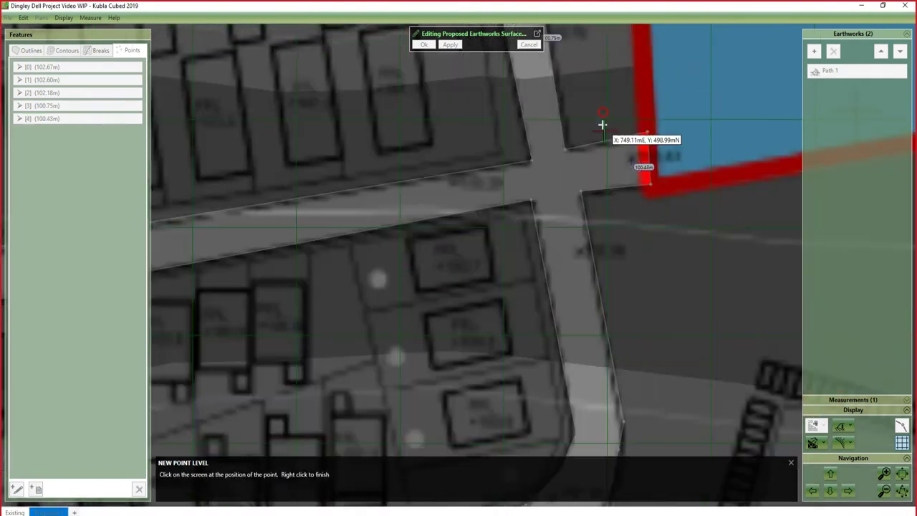
pyautogui.click(581, 247)
pyautogui.write('100.36')
pyautogui.click(777, 475)
pyautogui.click(545, 290)
pyautogui.write('101.02')
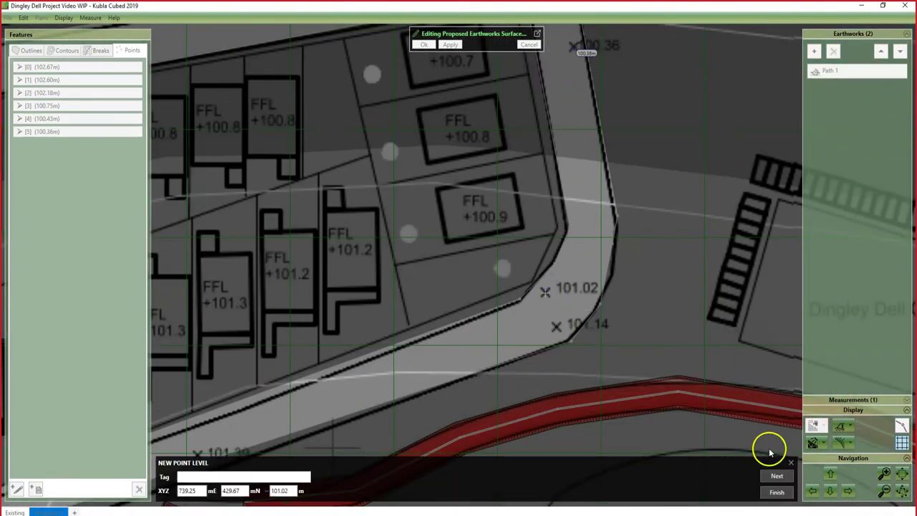
pyautogui.click(776, 475)
pyautogui.click(556, 326)
pyautogui.write('101')
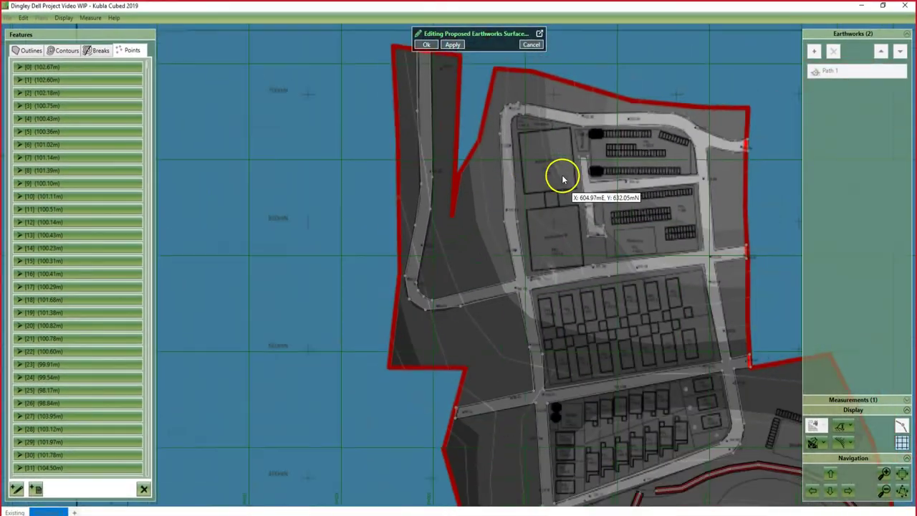
# Step: Zoom around to check the placed road points, then accept the proposed earthworks surface
pyautogui.scroll(2, 585, 294)
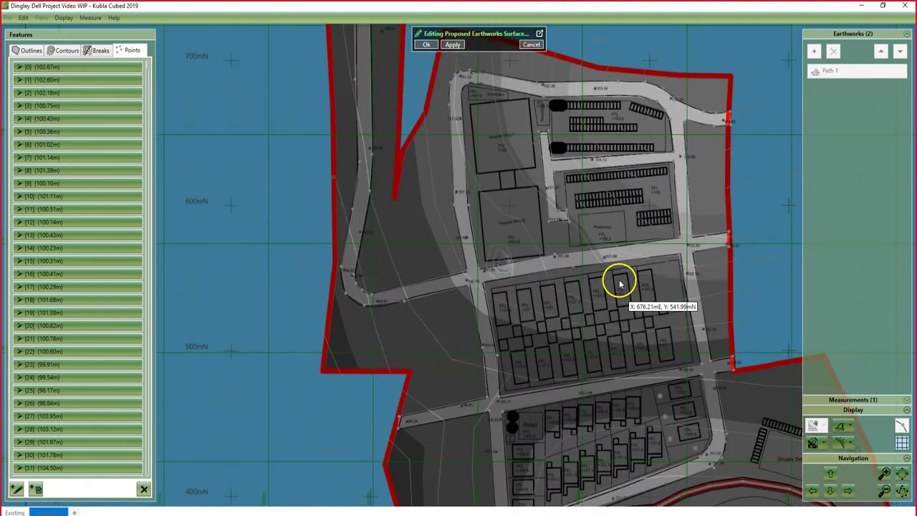
pyautogui.scroll(1, 656, 216)
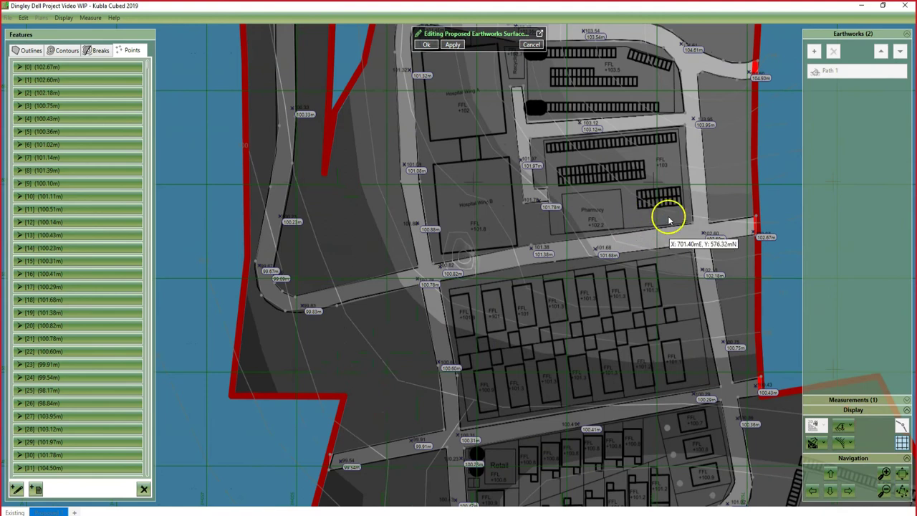
pyautogui.scroll(1, 611, 231)
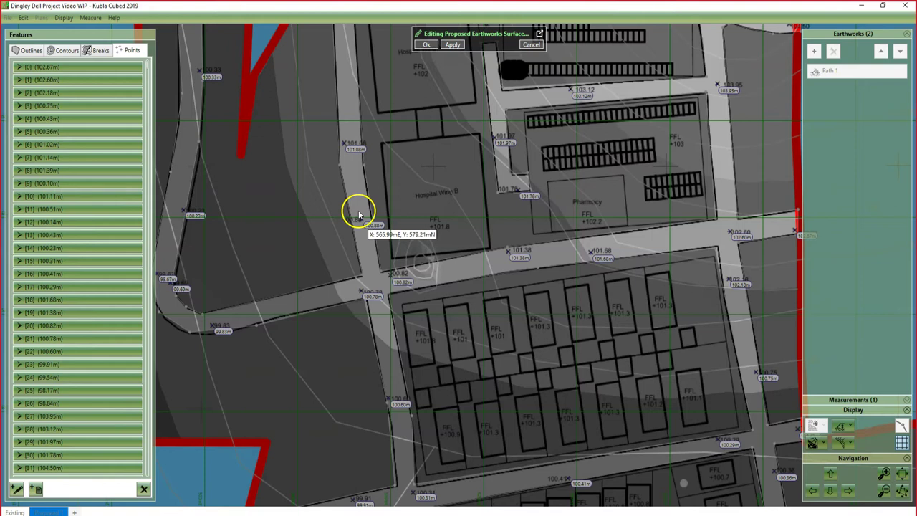
pyautogui.scroll(3, 358, 214)
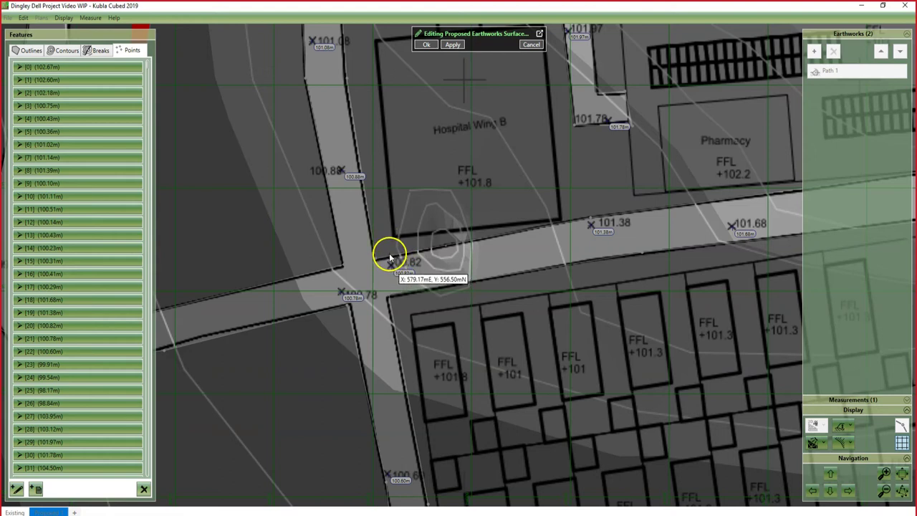
pyautogui.scroll(-5, 462, 350)
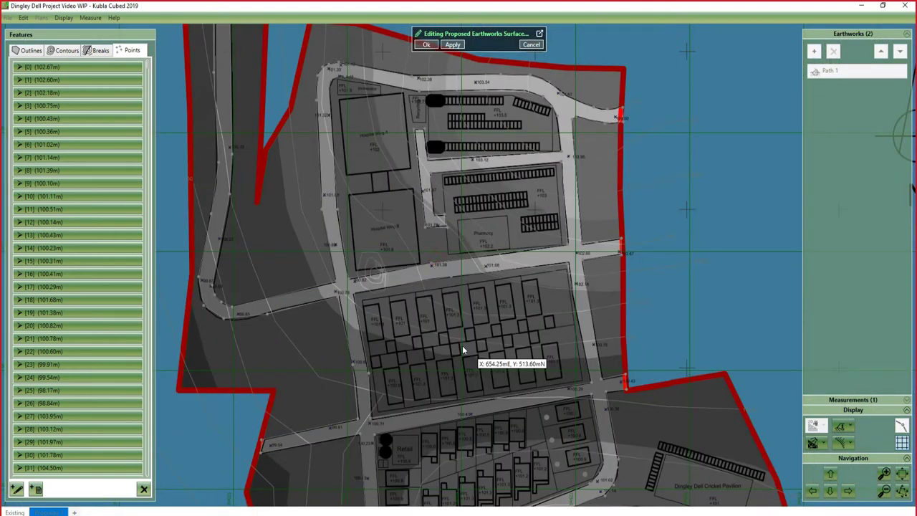
pyautogui.click(430, 45)
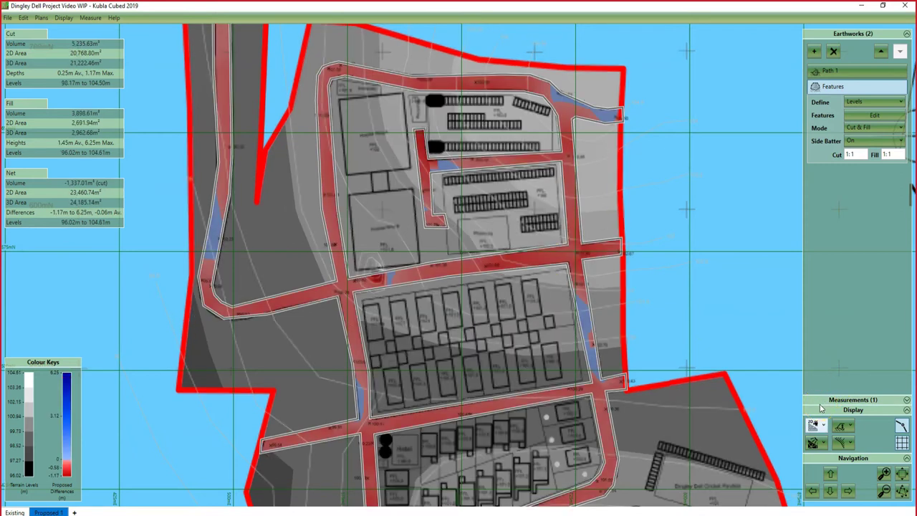
# Step: Switch to 3D Orbit View and orbit and zoom to inspect the road's cut and fill
pyautogui.click(823, 425)
pyautogui.click(830, 444)
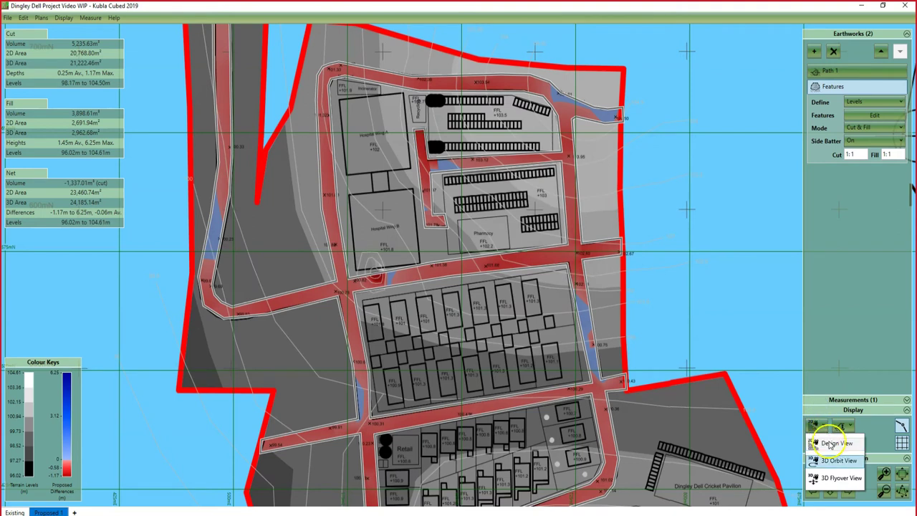
pyautogui.click(838, 460)
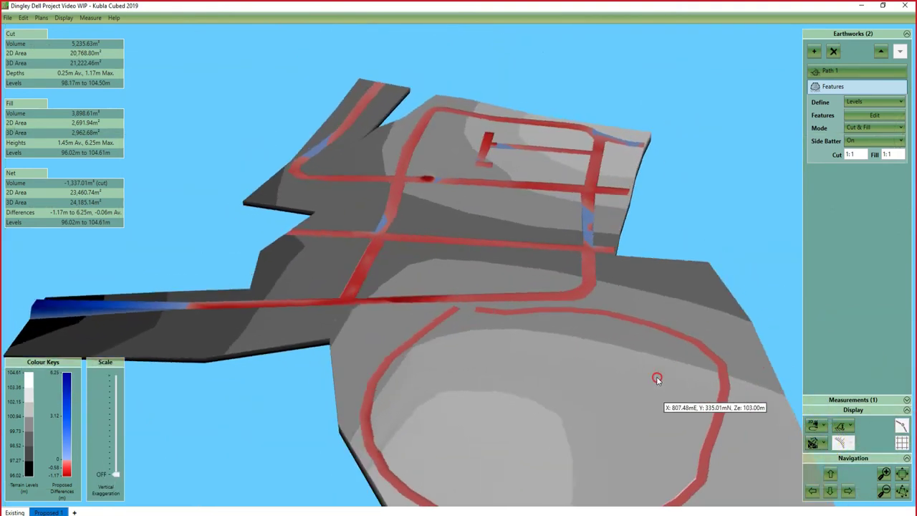
pyautogui.click(560, 245)
pyautogui.moveTo(560, 245); pyautogui.dragTo(606, 197)
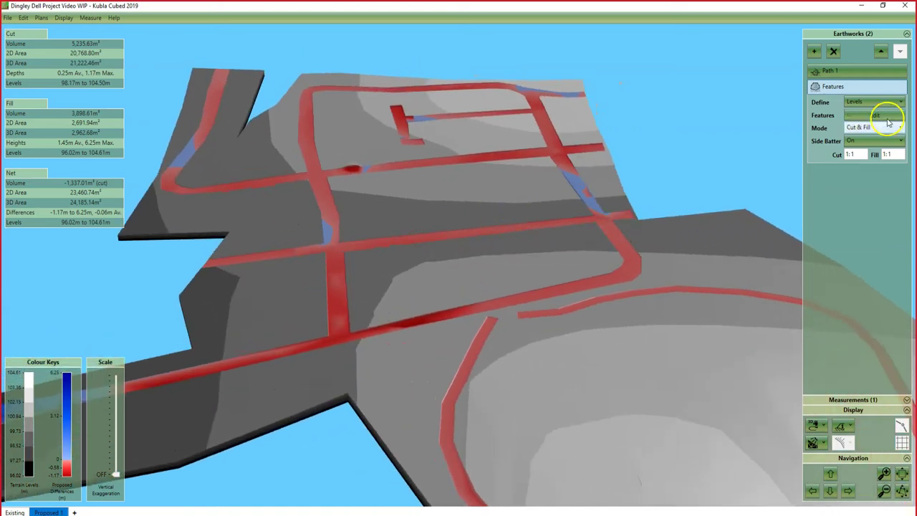
pyautogui.click(853, 156)
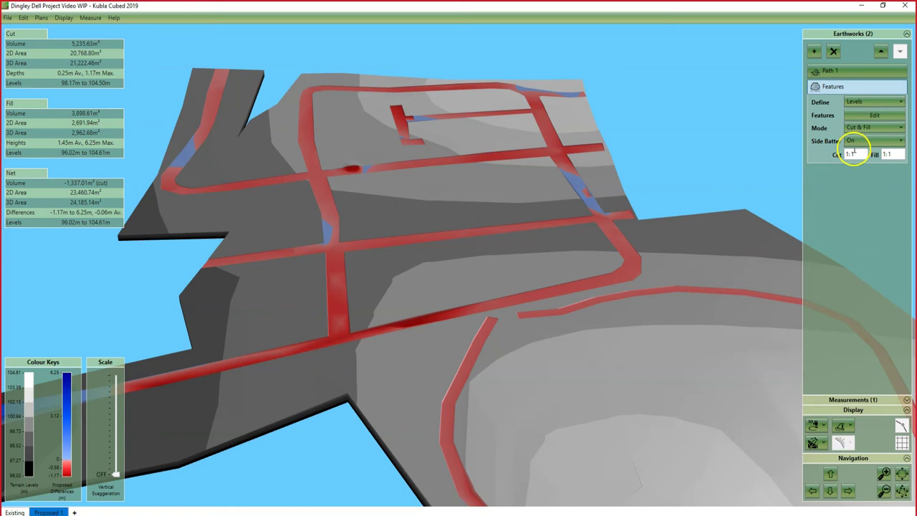
pyautogui.scroll(2, 545, 240)
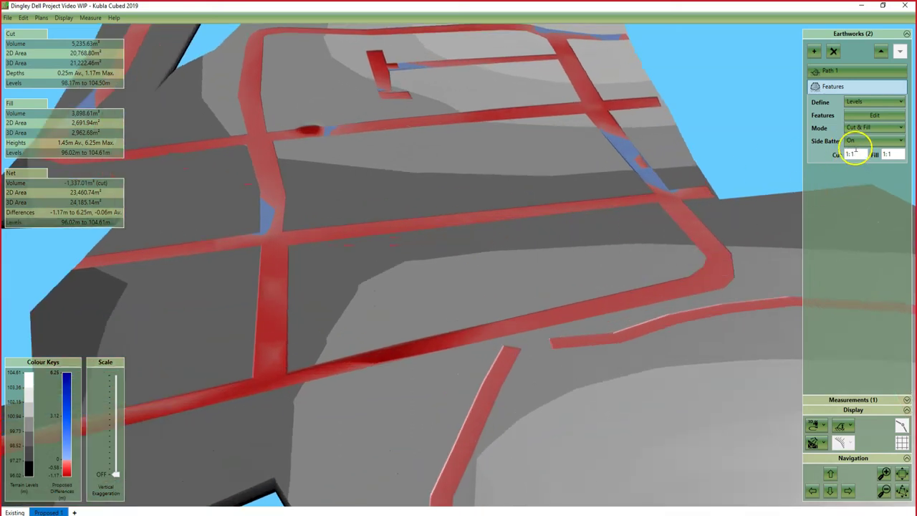
pyautogui.click(856, 146)
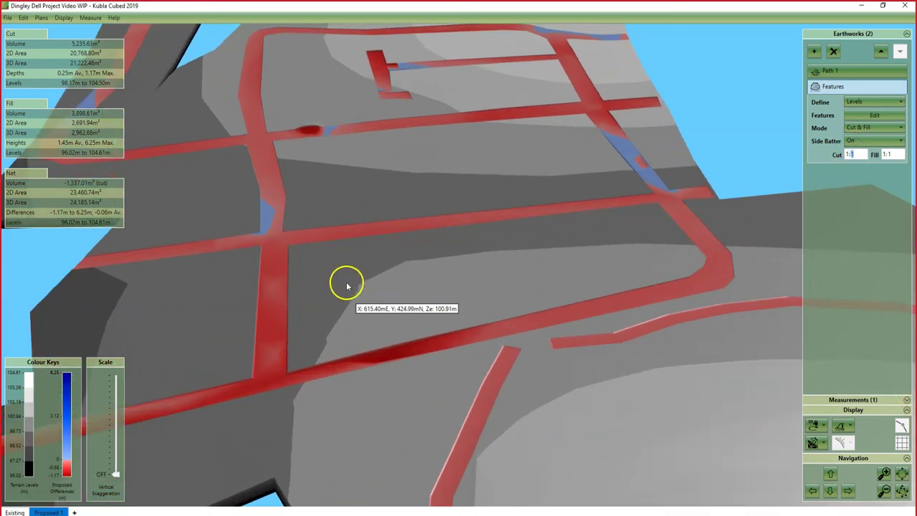
pyautogui.scroll(3, 348, 280)
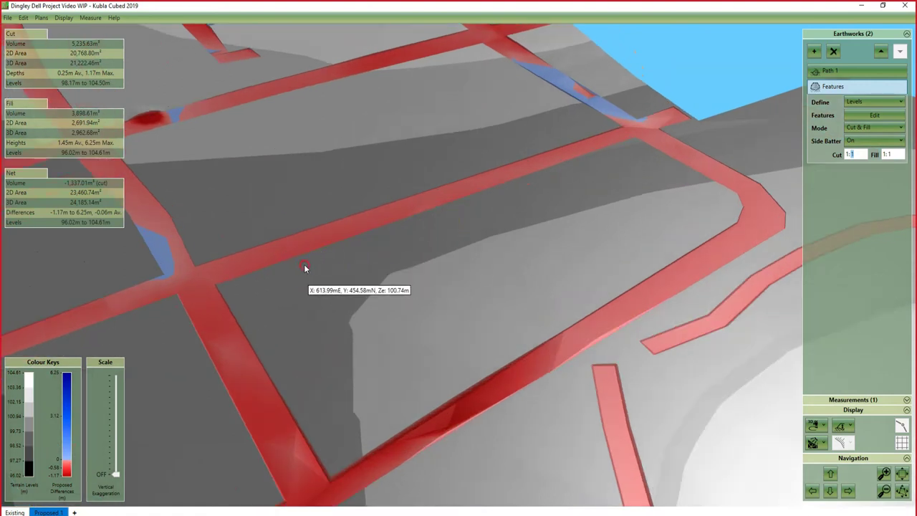
pyautogui.scroll(-5, 491, 300)
pyautogui.scroll(-2, 496, 298)
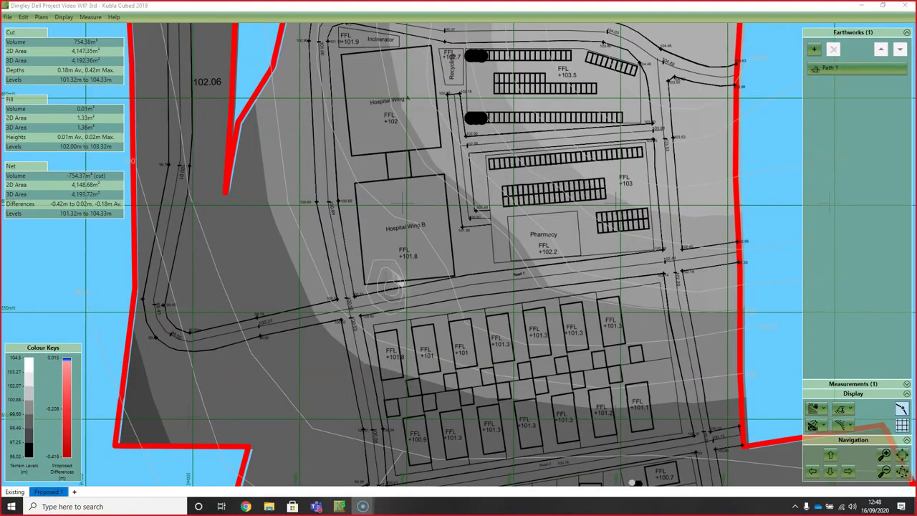
# Step: Zoom the WIP 3rd plan in on the Pharmacy and bring up the earthwork types list
pyautogui.scroll(3, 552, 120)
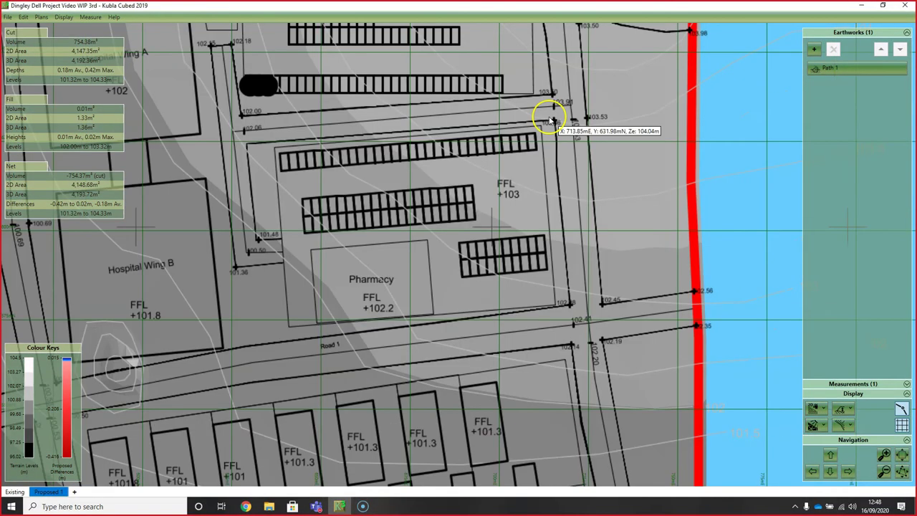
pyautogui.scroll(2, 552, 121)
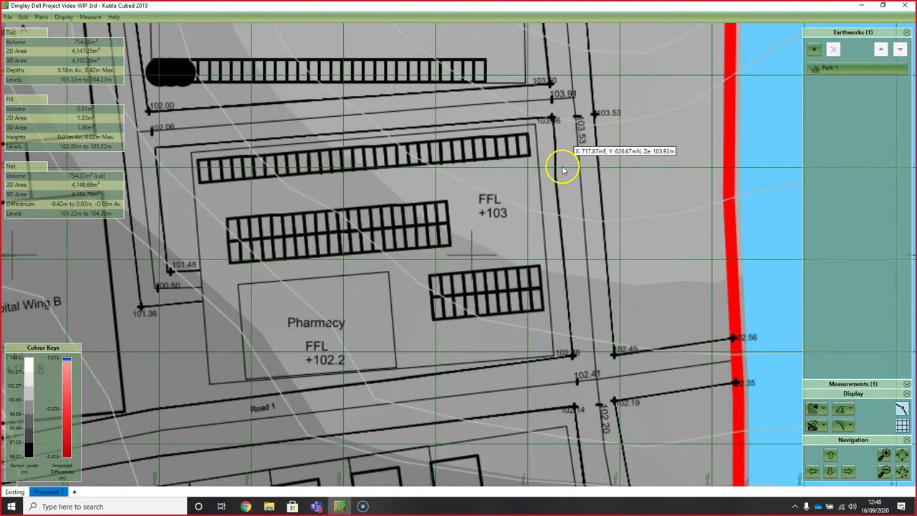
pyautogui.scroll(-1, 563, 170)
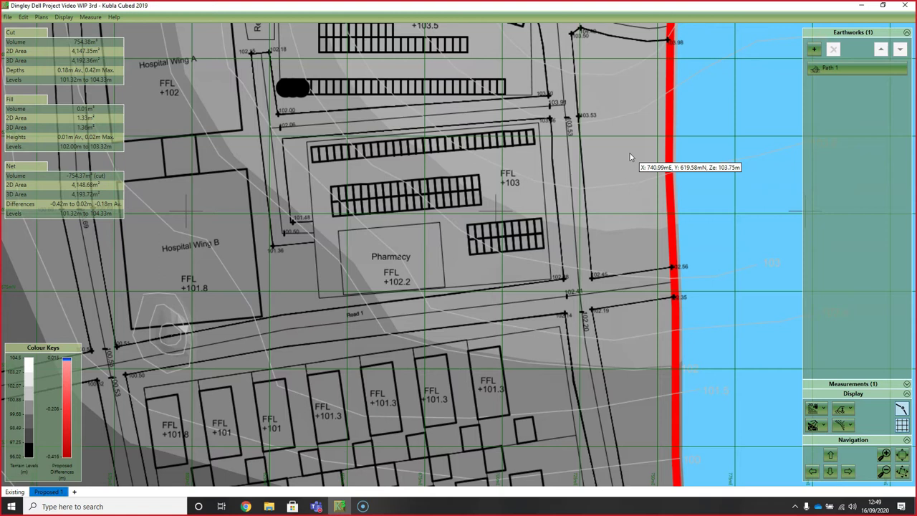
pyautogui.scroll(2, 590, 156)
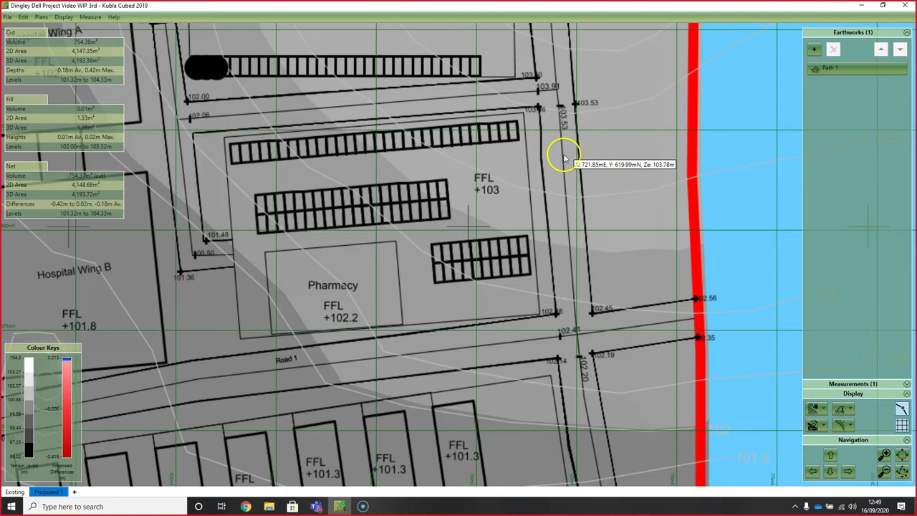
pyautogui.click(815, 49)
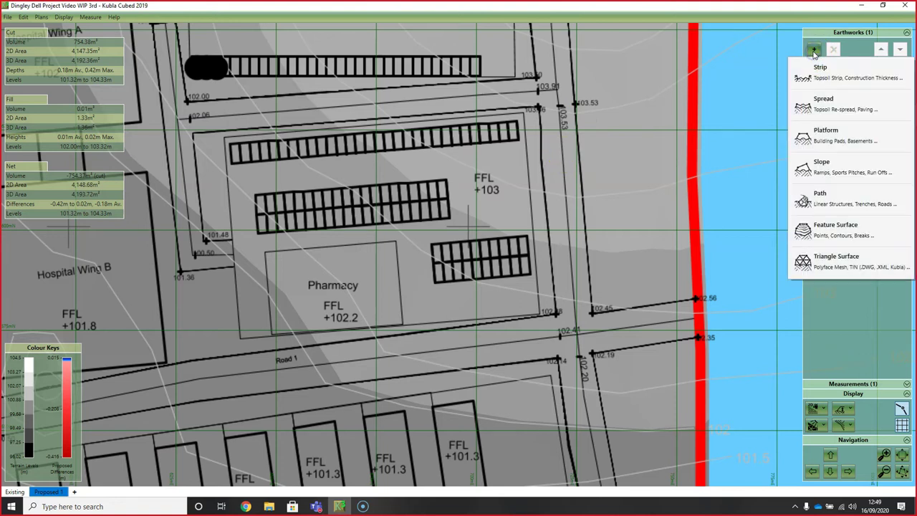
# Step: Add a Feature Surface earthwork and start a hand-drawn site outline with varying levels
pyautogui.click(851, 231)
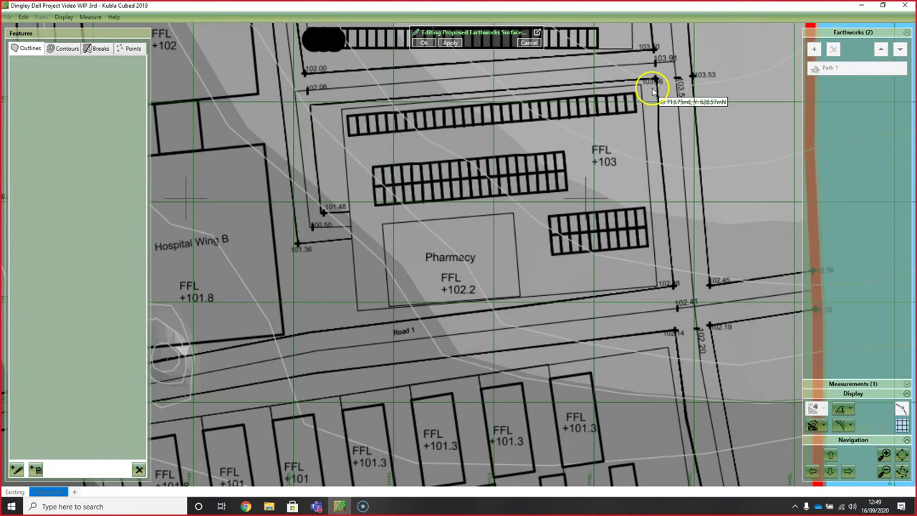
pyautogui.click(35, 470)
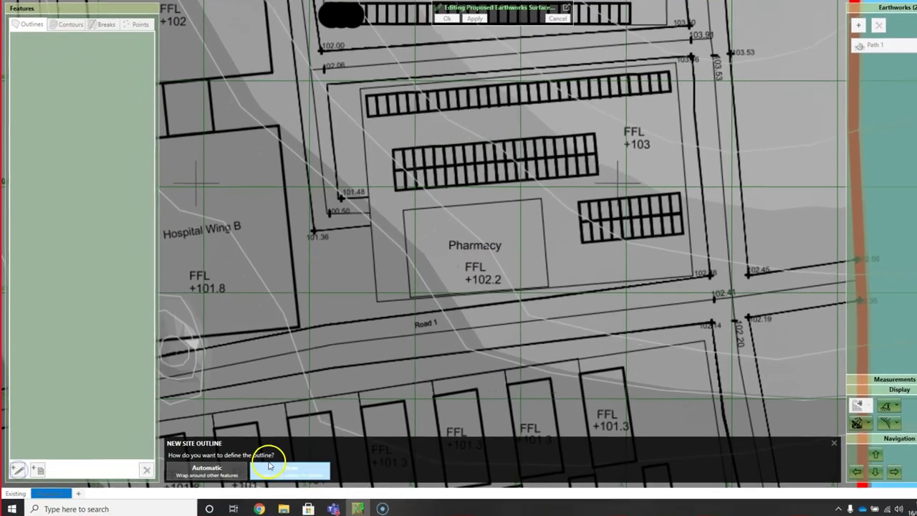
pyautogui.click(269, 466)
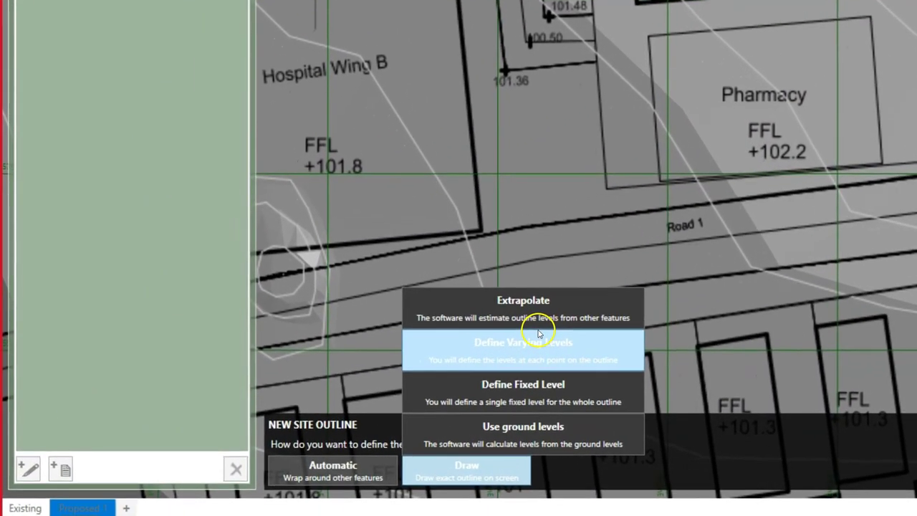
pyautogui.click(539, 334)
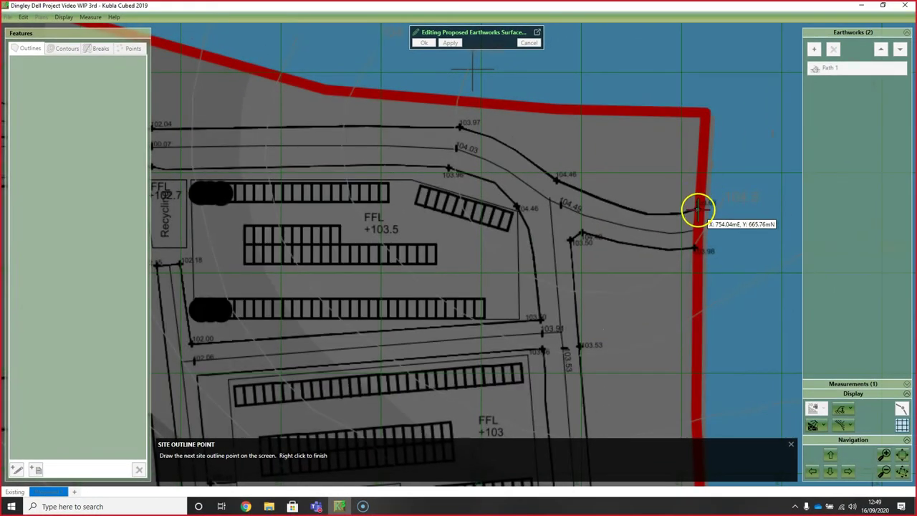
# Step: Start the outline at the 103.63 point, add interpolated road-edge points, then a 104.46 point
pyautogui.click(697, 209)
pyautogui.scroll(3, 707, 236)
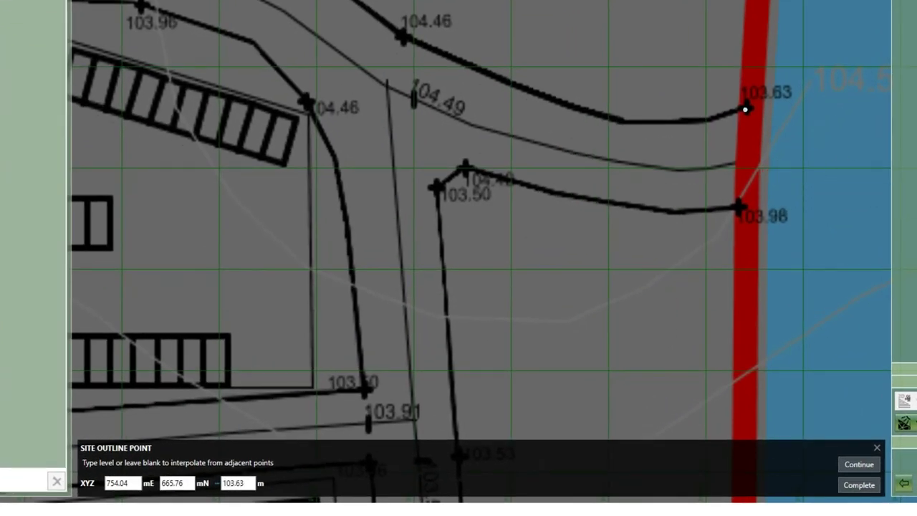
pyautogui.click(859, 465)
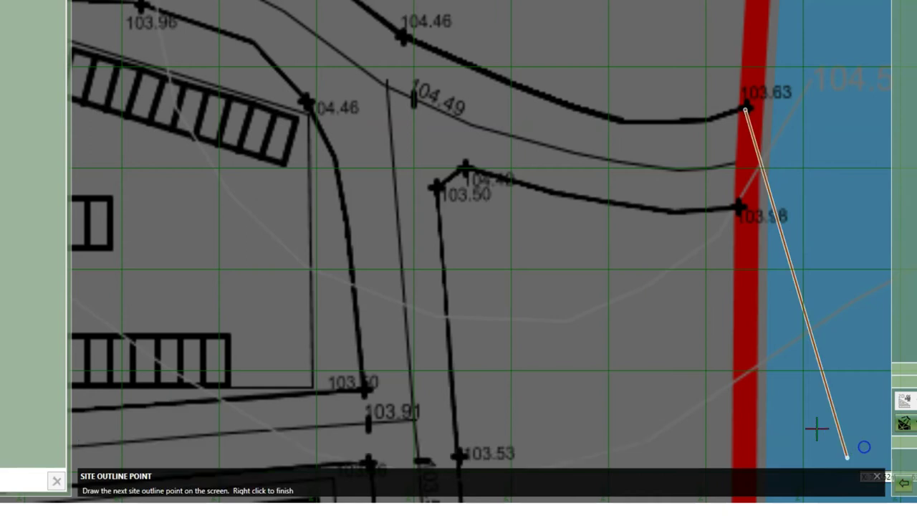
pyautogui.click(680, 119)
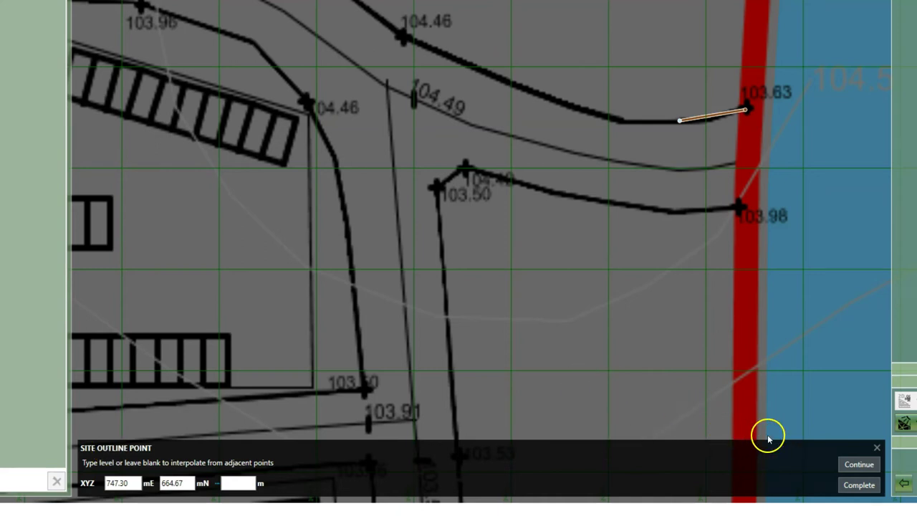
pyautogui.click(855, 450)
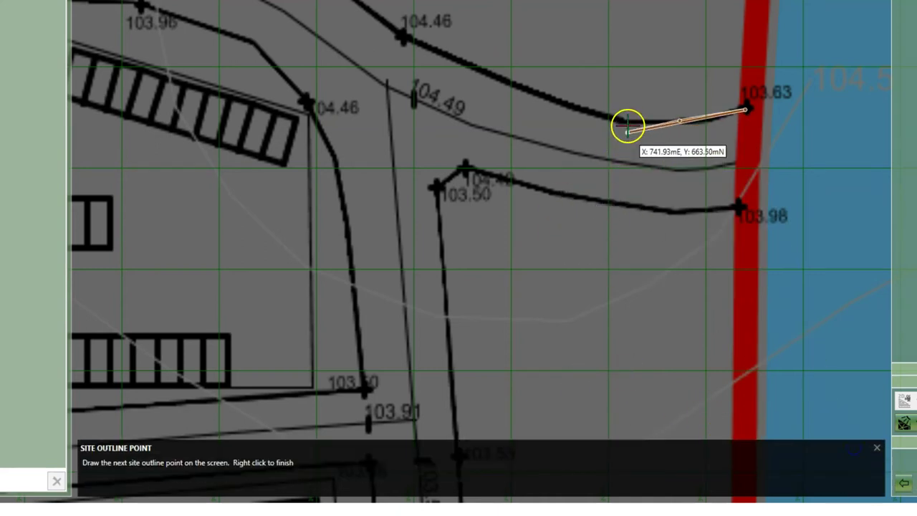
pyautogui.click(616, 114)
pyautogui.press('Return')
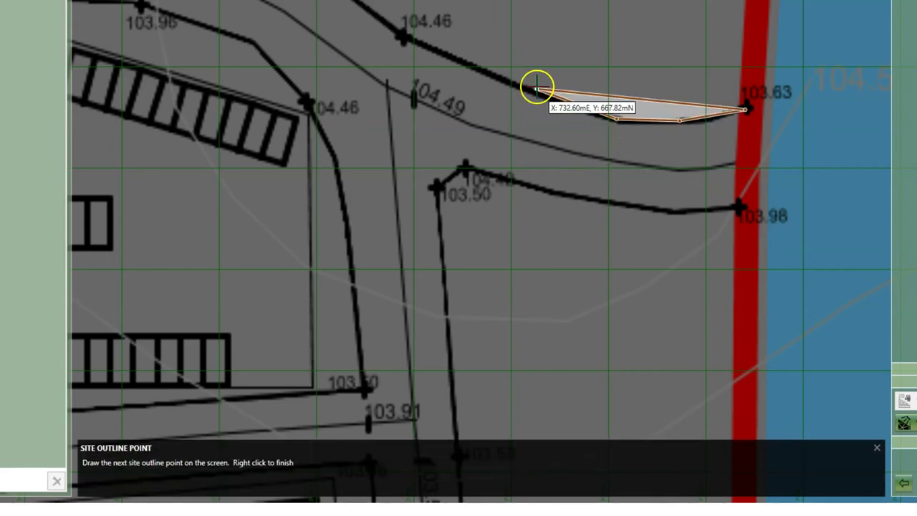
pyautogui.click(534, 88)
pyautogui.press('Return')
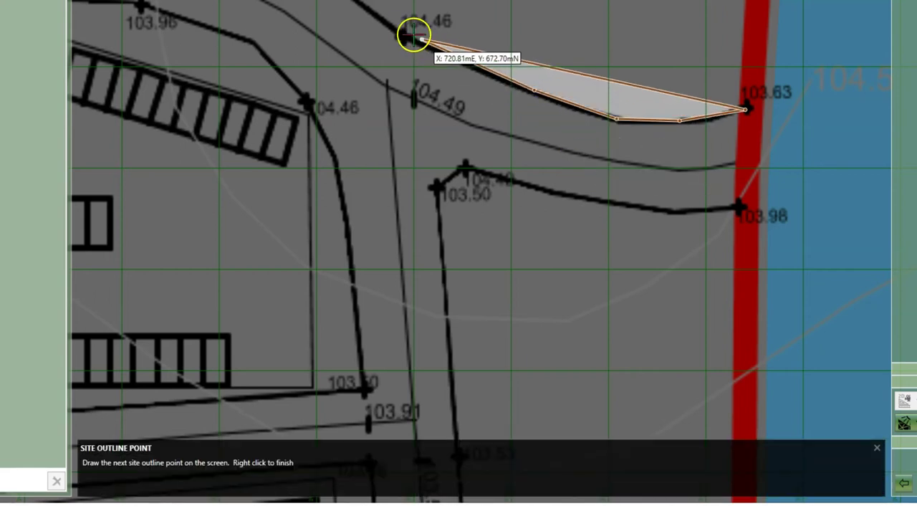
pyautogui.click(402, 34)
pyautogui.click(439, 249)
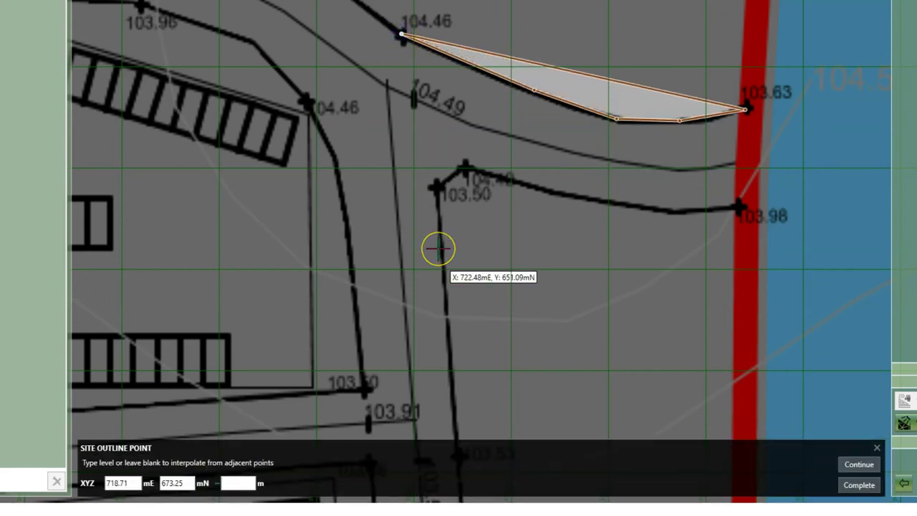
pyautogui.write('104')
pyautogui.click(438, 248)
pyautogui.write('.46')
pyautogui.click(852, 464)
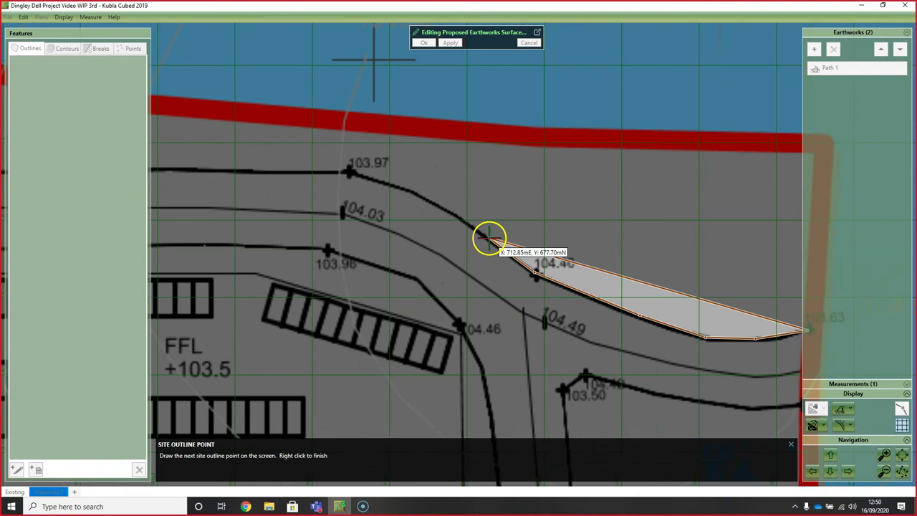
# Step: Continue the outline west along the road edge with interpolated points to the 103.97 mark
pyautogui.click(489, 238)
pyautogui.press('Return')
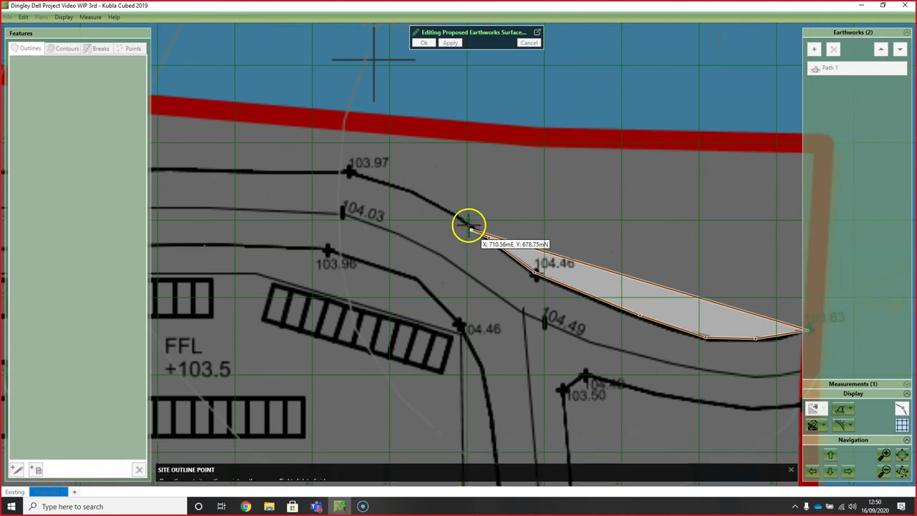
pyautogui.click(459, 213)
pyautogui.press('Return')
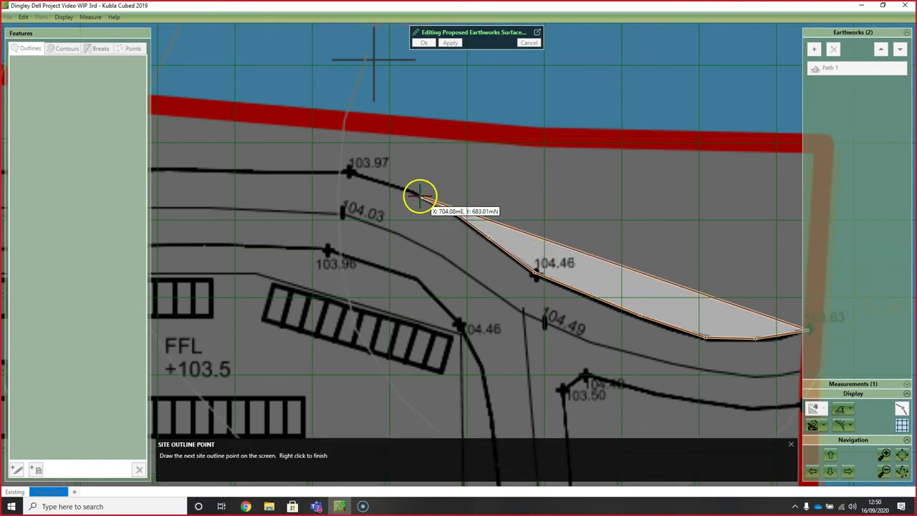
pyautogui.click(420, 195)
pyautogui.press('Return')
pyautogui.click(374, 180)
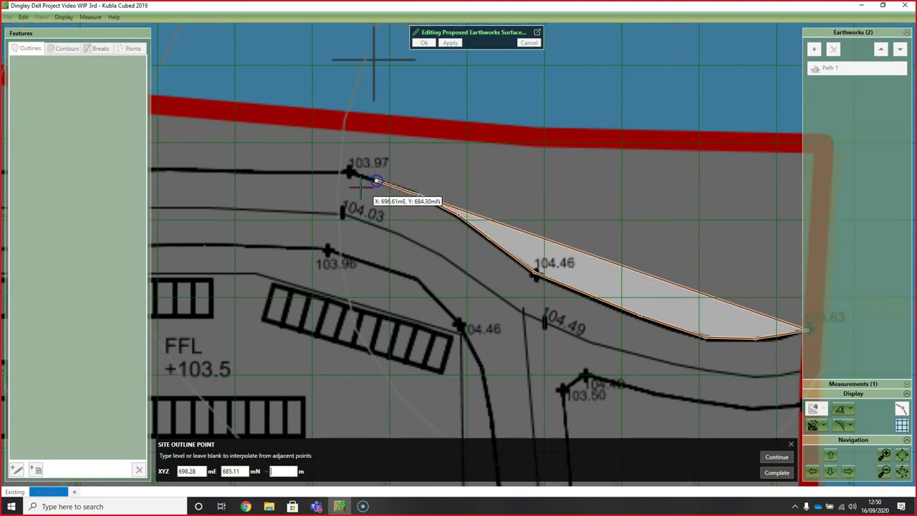
pyautogui.press('Return')
pyautogui.click(349, 171)
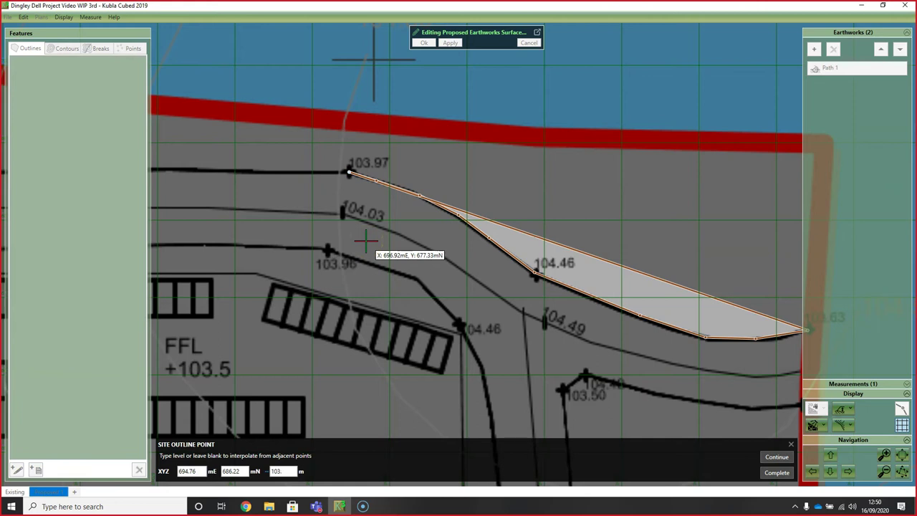
pyautogui.click(776, 457)
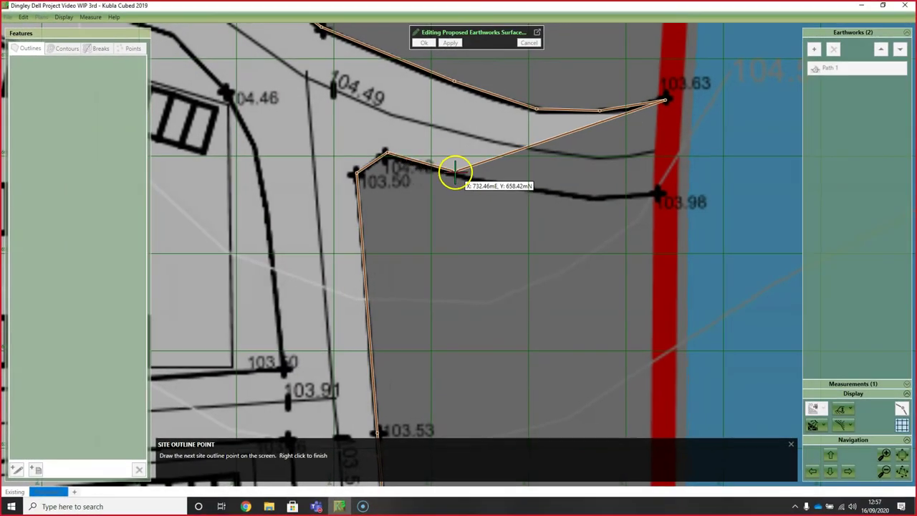
# Step: Add the southern road-edge points and complete the outline with a 103.98 corner level
pyautogui.click(455, 172)
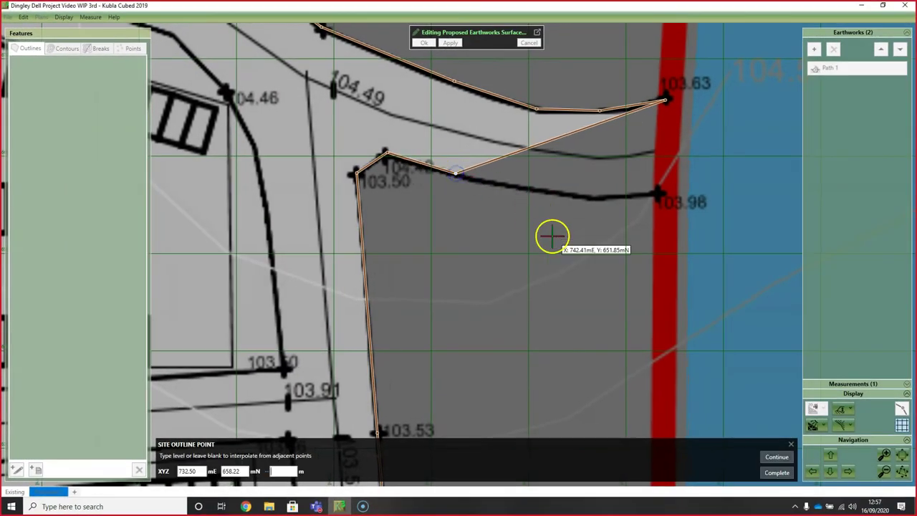
pyautogui.press('Return')
pyautogui.click(582, 196)
pyautogui.press('Return')
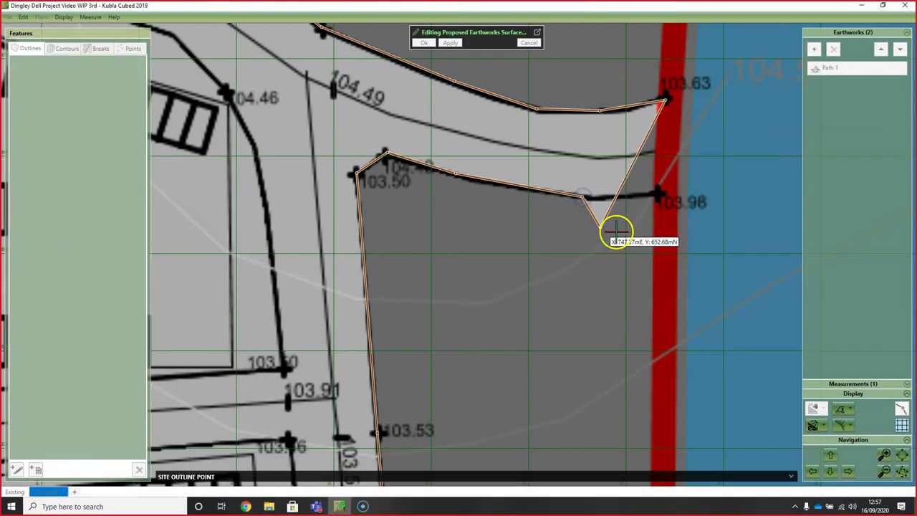
pyautogui.click(660, 192)
pyautogui.click(659, 308)
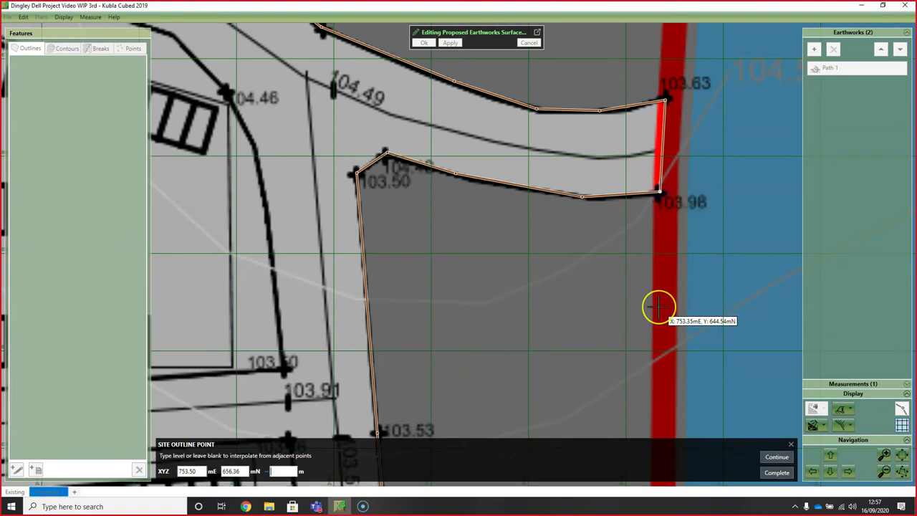
pyautogui.write('103.98')
pyautogui.click(769, 473)
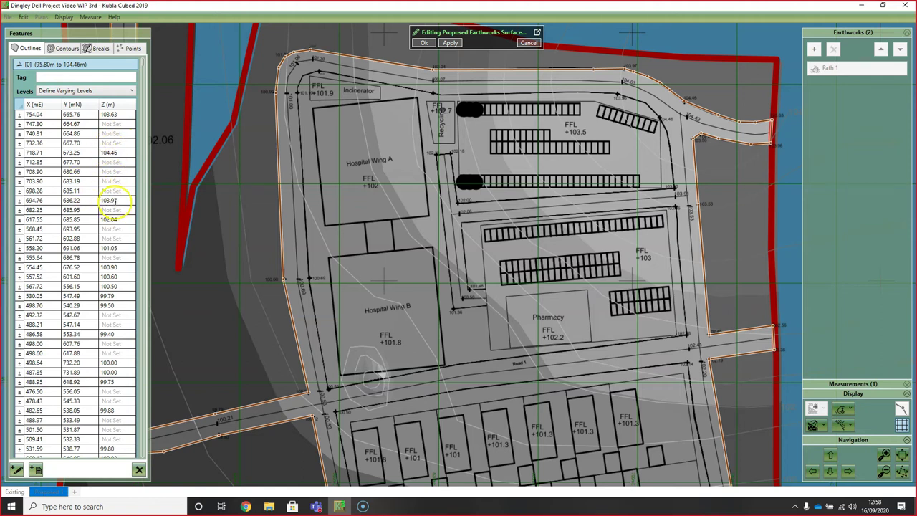
pyautogui.scroll(-3, 565, 265)
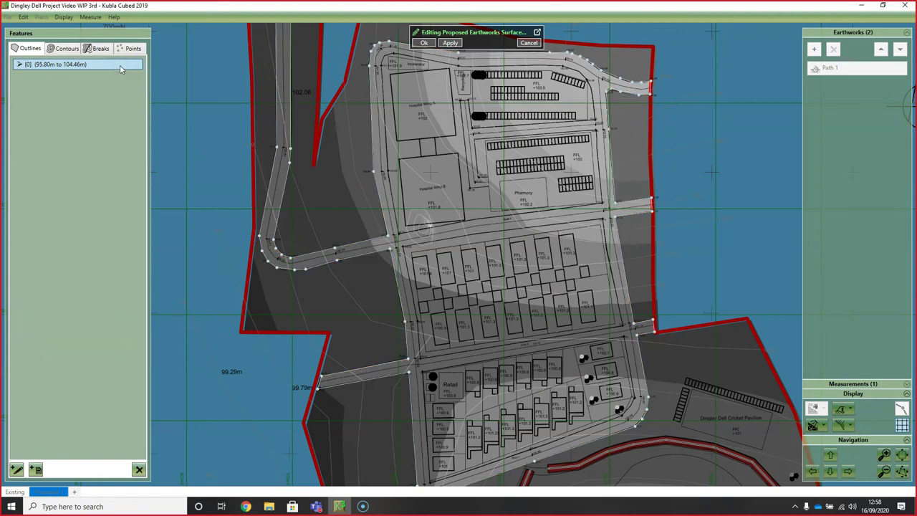
pyautogui.scroll(2, 317, 287)
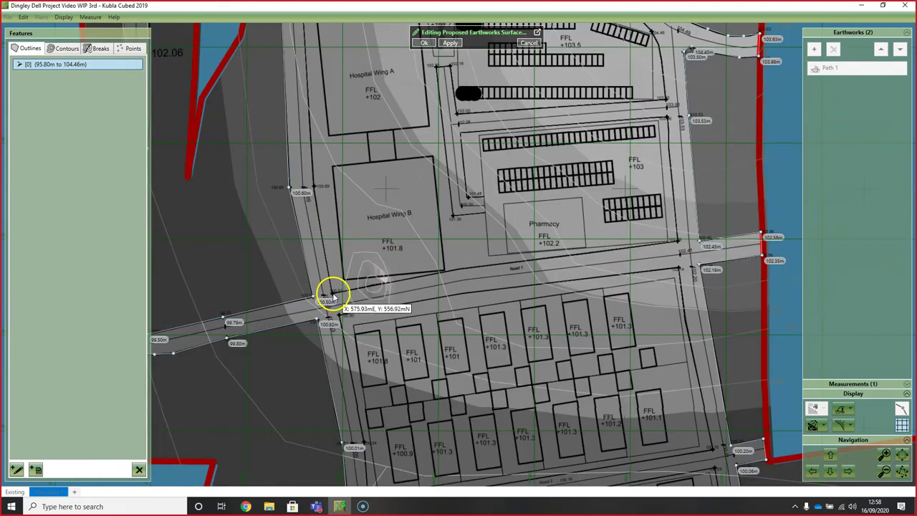
pyautogui.scroll(2, 333, 296)
pyautogui.scroll(1, 333, 296)
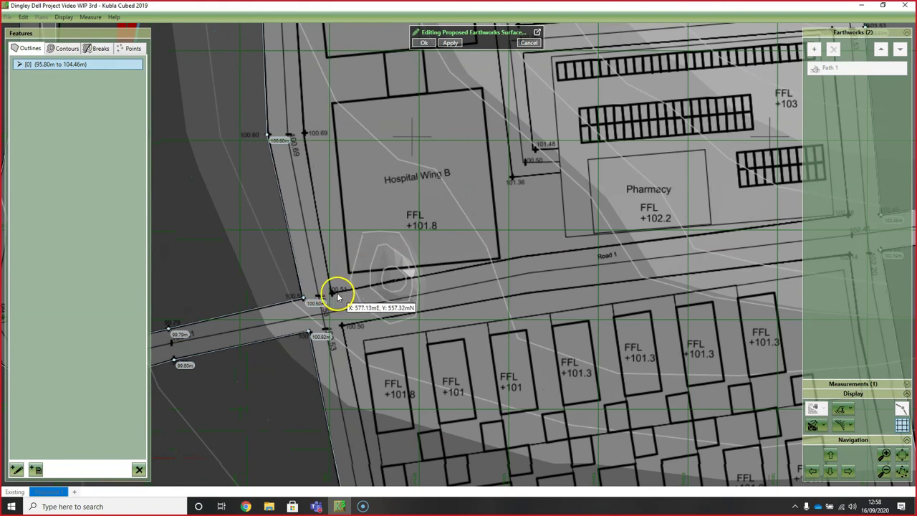
pyautogui.scroll(-3, 432, 215)
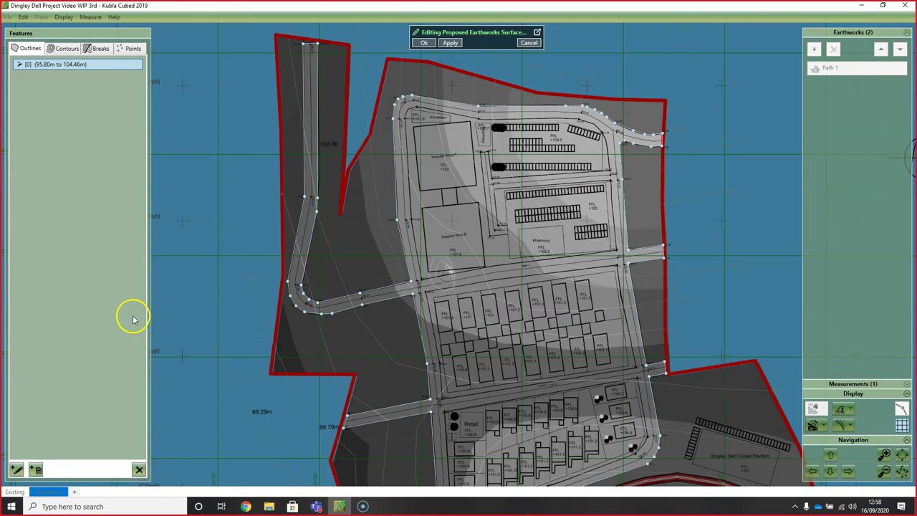
# Step: Start a new varying-level outline at 100.51 and add an unlevelled point on Road 1's edge
pyautogui.click(17, 470)
pyautogui.scroll(3, 414, 258)
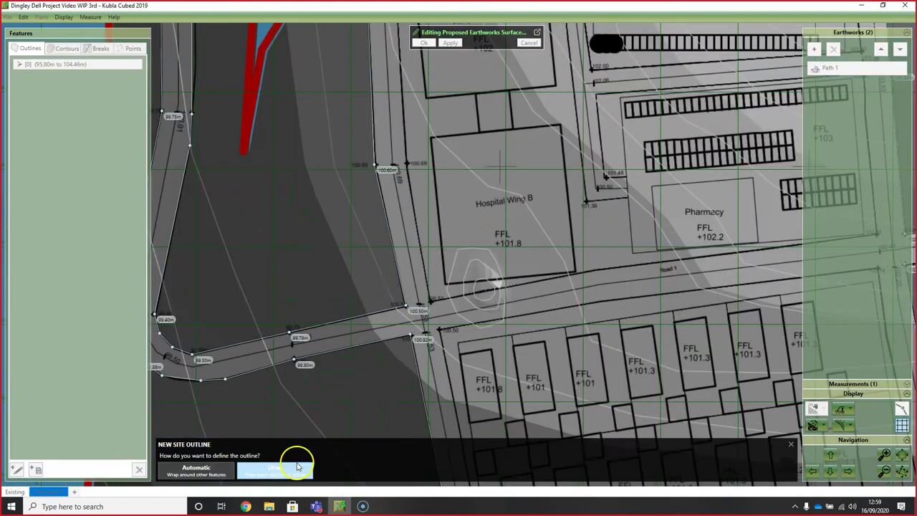
pyautogui.click(278, 471)
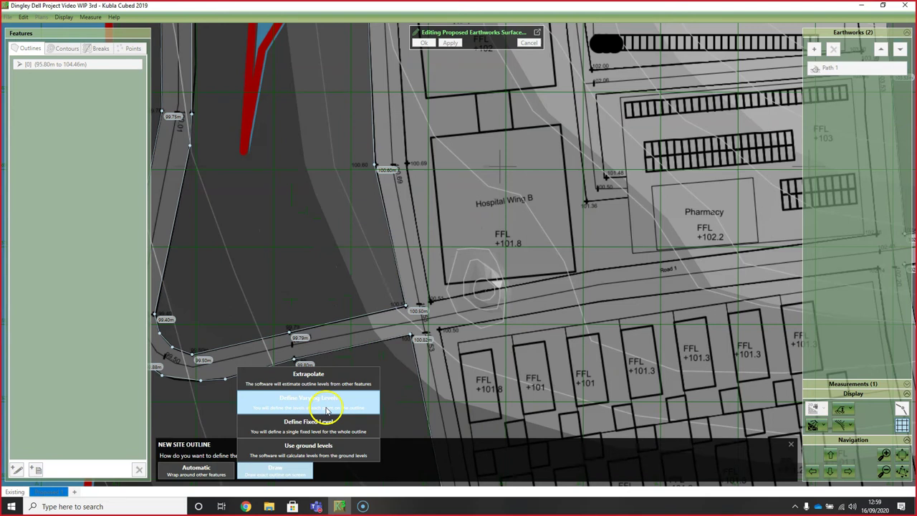
pyautogui.scroll(2, 430, 303)
pyautogui.click(428, 304)
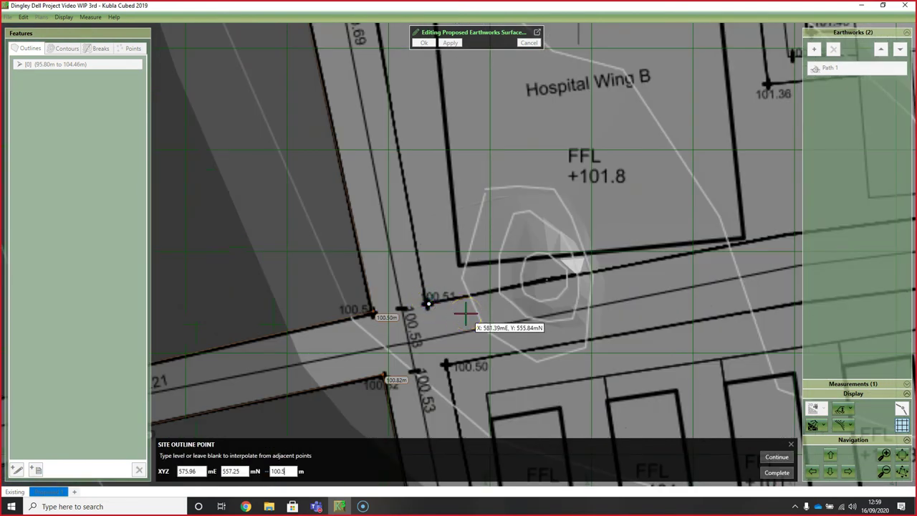
pyautogui.click(774, 459)
pyautogui.moveTo(678, 254); pyautogui.dragTo(334, 340, button='middle')
pyautogui.scroll(-2, 344, 334)
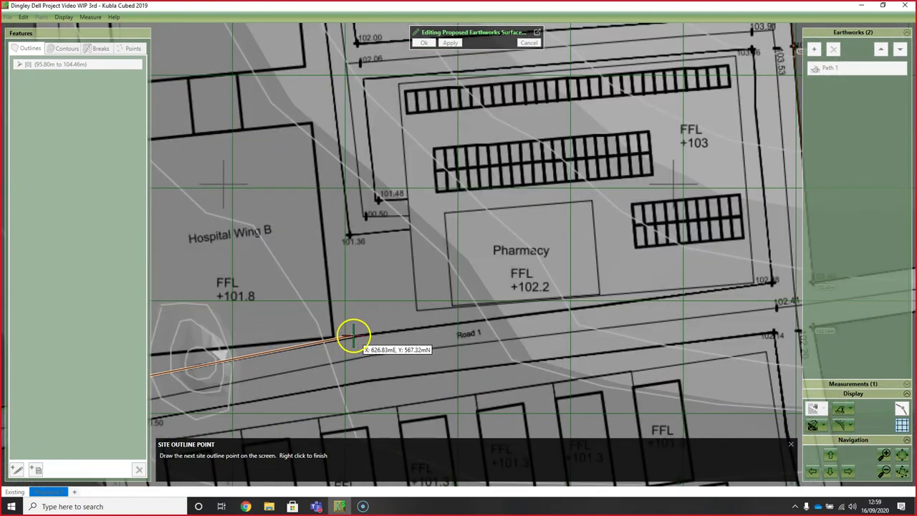
pyautogui.click(354, 335)
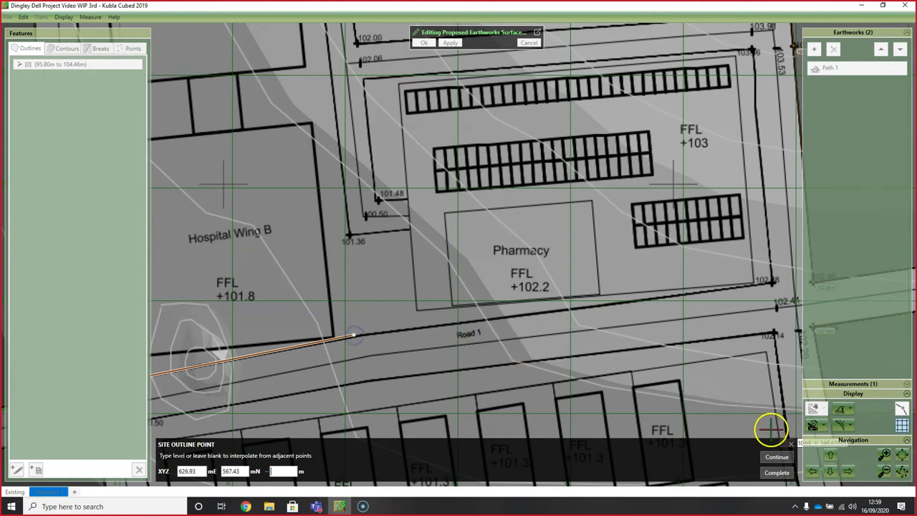
pyautogui.click(771, 456)
# Step: Add block outline corners at 102.28, 103.76 and 102.06
pyautogui.scroll(3, 772, 285)
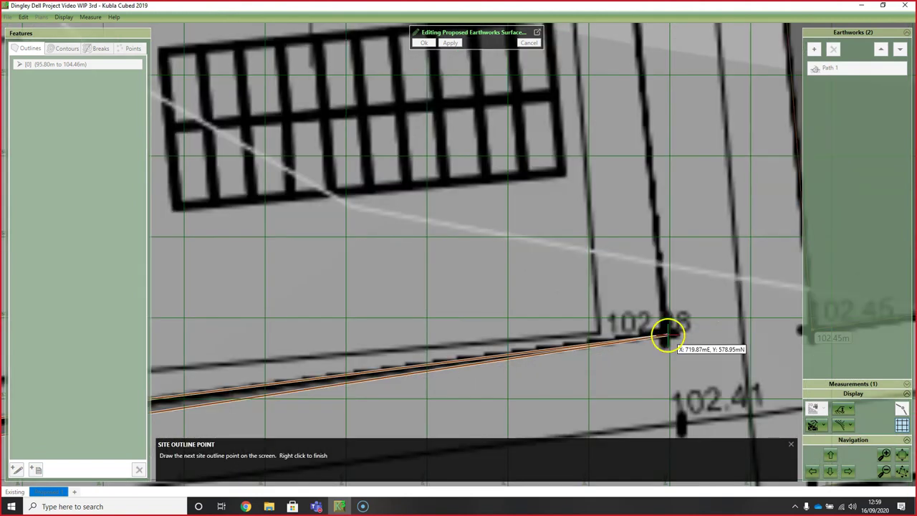
pyautogui.click(667, 335)
pyautogui.click(774, 457)
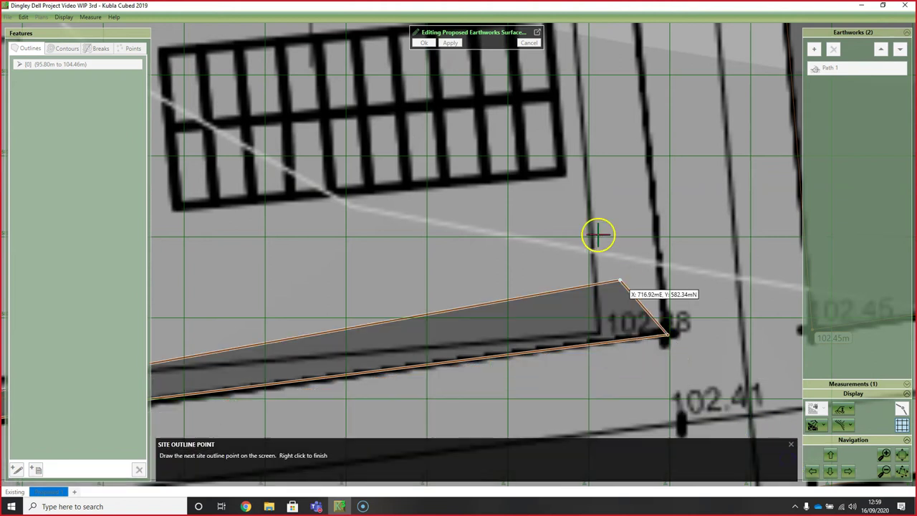
pyautogui.moveTo(594, 221); pyautogui.dragTo(576, 311, button='middle')
pyautogui.scroll(-2, 577, 297)
pyautogui.click(578, 287)
pyautogui.scroll(3, 654, 268)
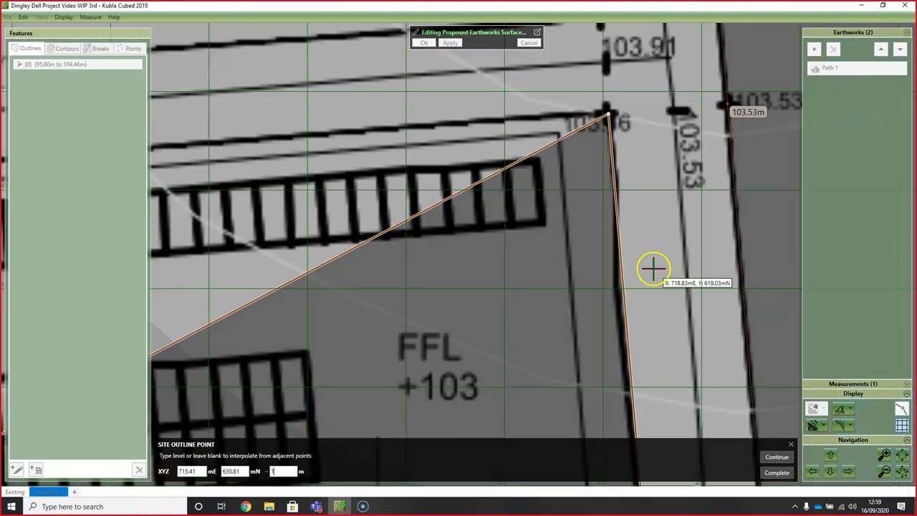
pyautogui.click(775, 456)
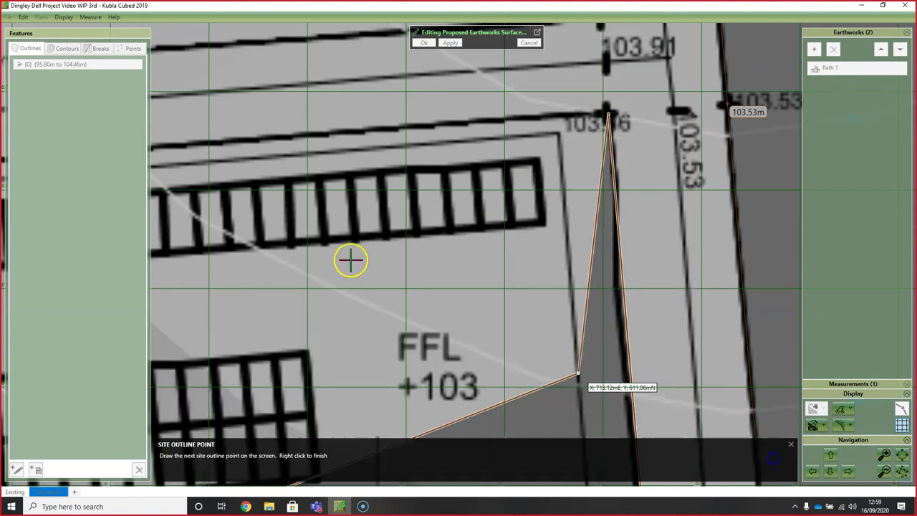
pyautogui.scroll(-2, 344, 260)
pyautogui.moveTo(334, 260); pyautogui.dragTo(634, 263, button='middle')
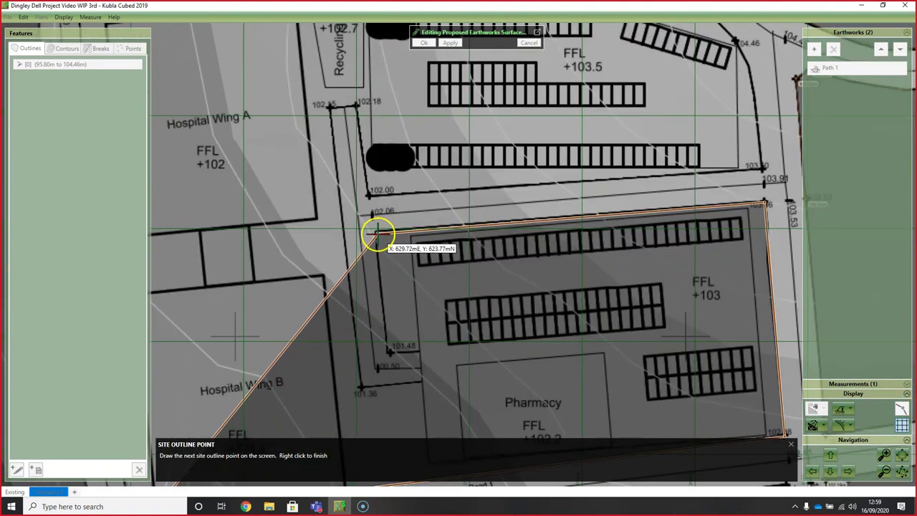
pyautogui.click(376, 231)
pyautogui.click(781, 455)
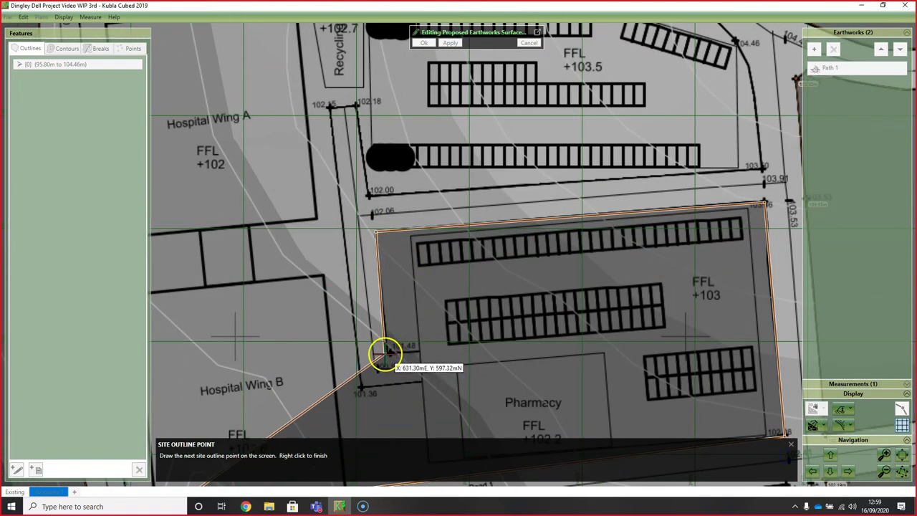
# Step: Add the 101.48 and 101.36 corners plus an unlevelled point beside them
pyautogui.click(388, 353)
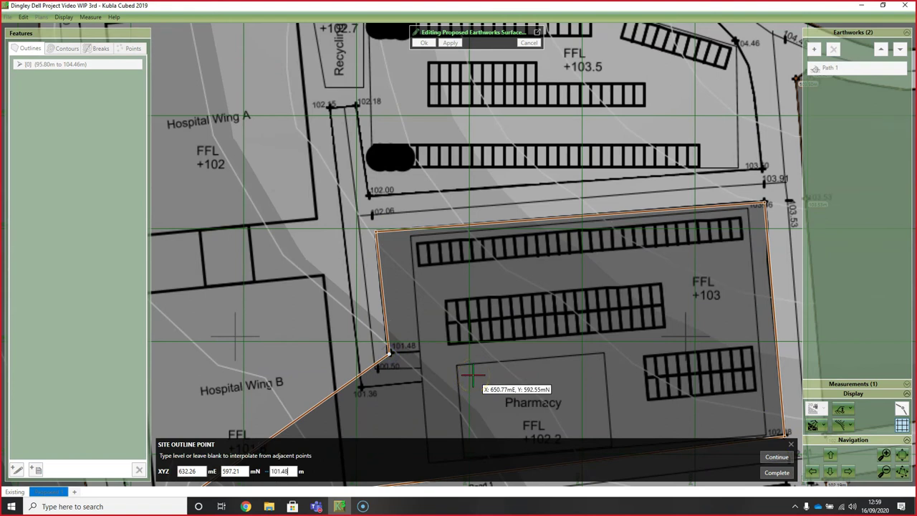
pyautogui.click(777, 457)
pyautogui.scroll(2, 410, 352)
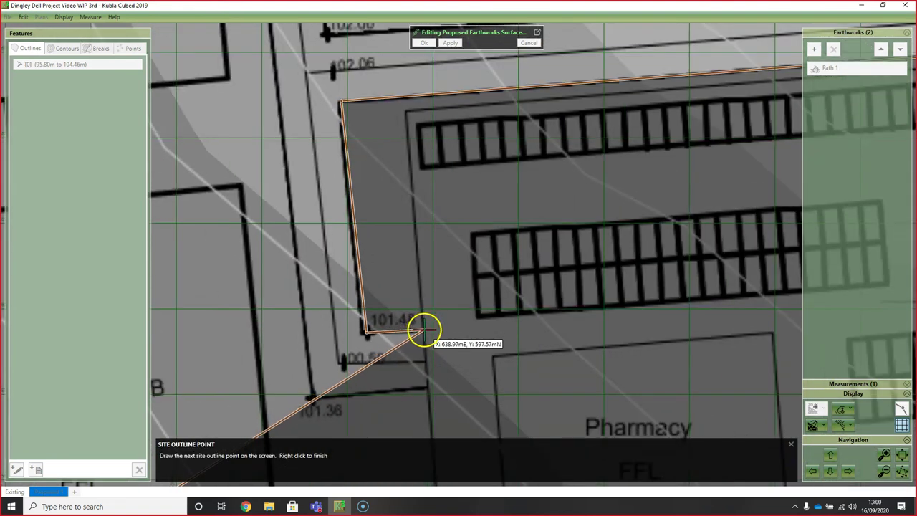
pyautogui.click(425, 330)
pyautogui.click(776, 463)
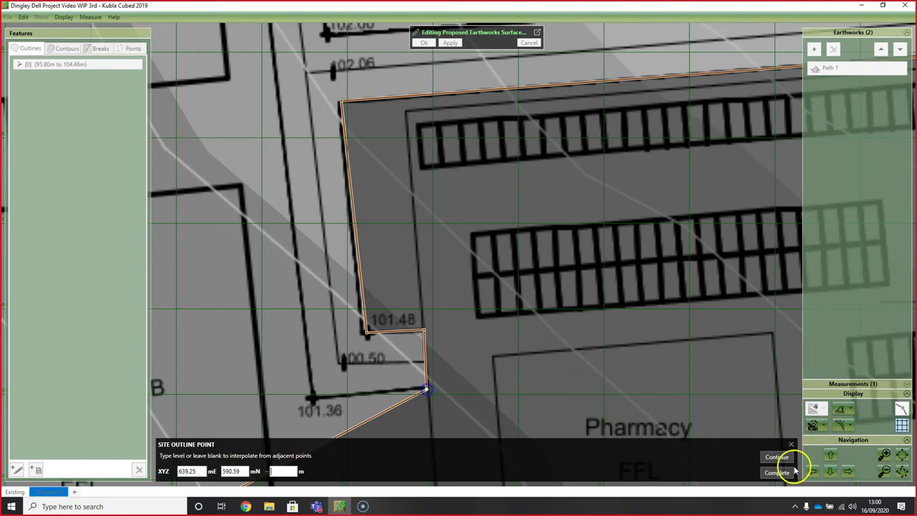
pyautogui.click(779, 459)
pyautogui.click(310, 401)
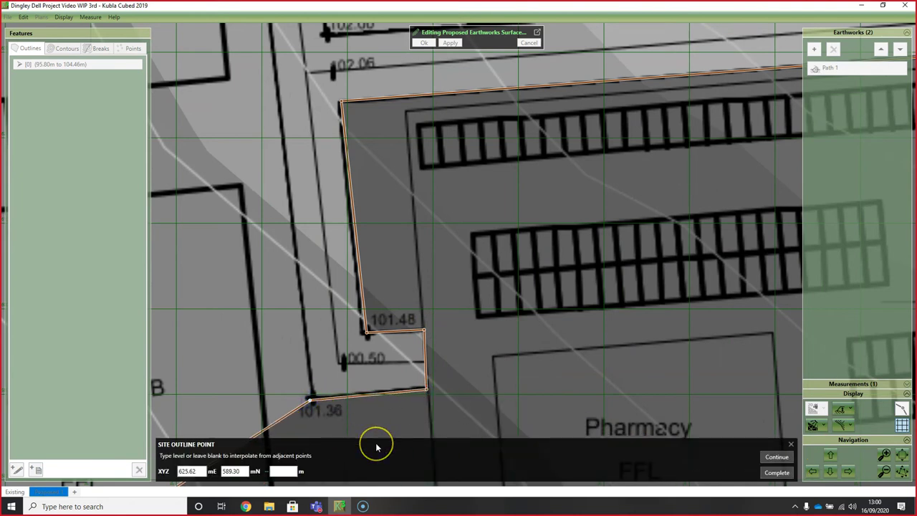
pyautogui.click(777, 457)
pyautogui.scroll(-5, 327, 230)
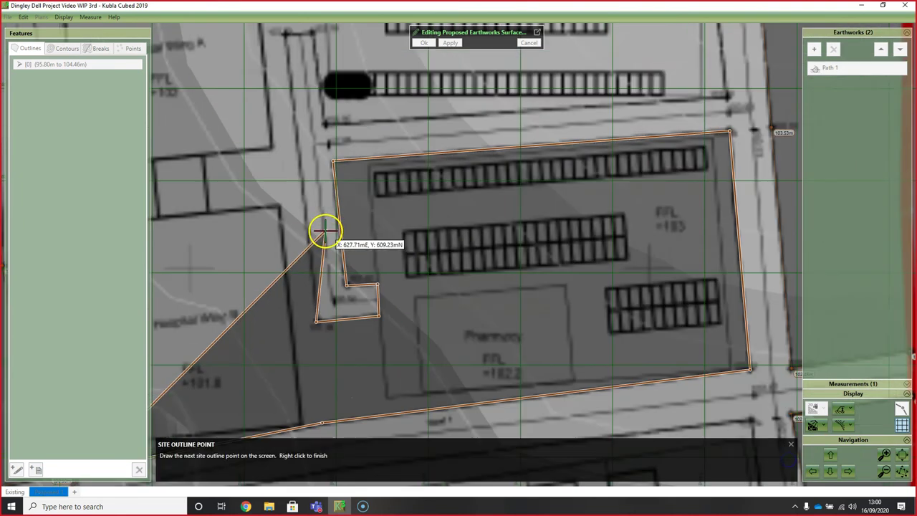
pyautogui.scroll(5, 294, 153)
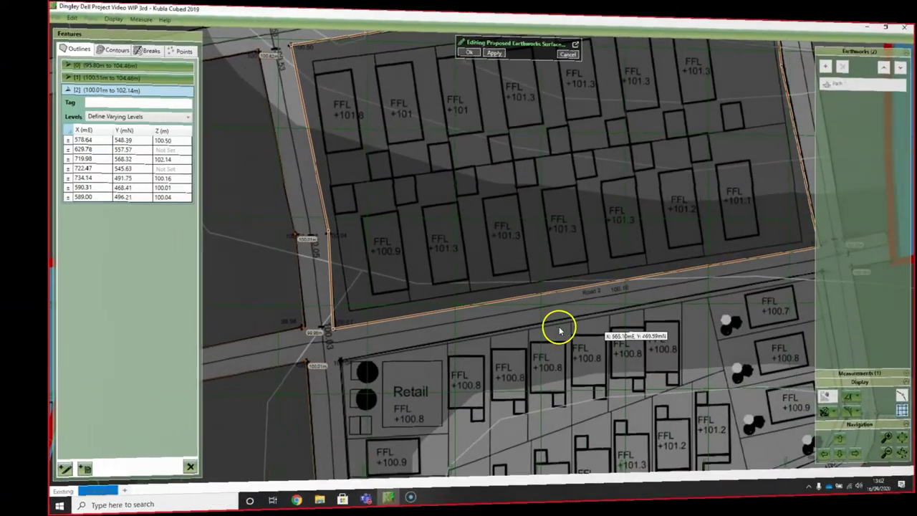
pyautogui.scroll(-4, 516, 152)
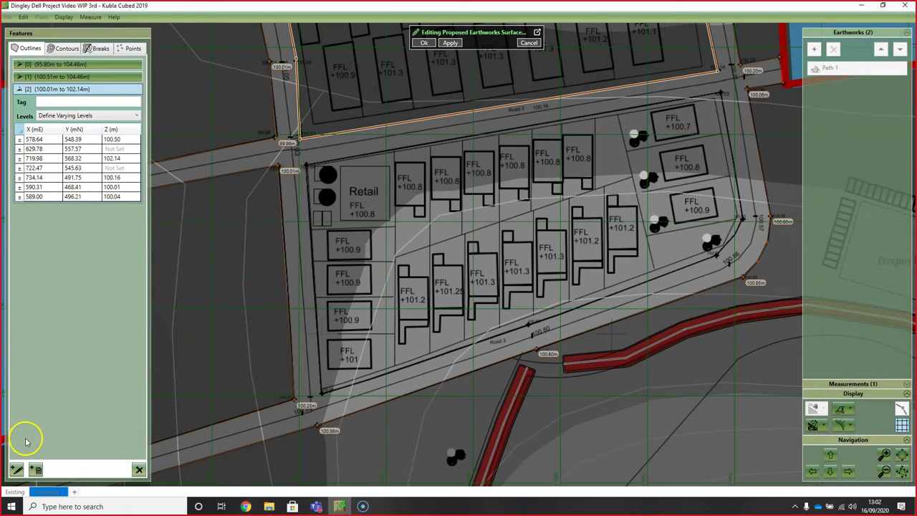
# Step: Start a point-by-point site outline at the Retail block corner, with the first level at 100.04 m
pyautogui.click(17, 468)
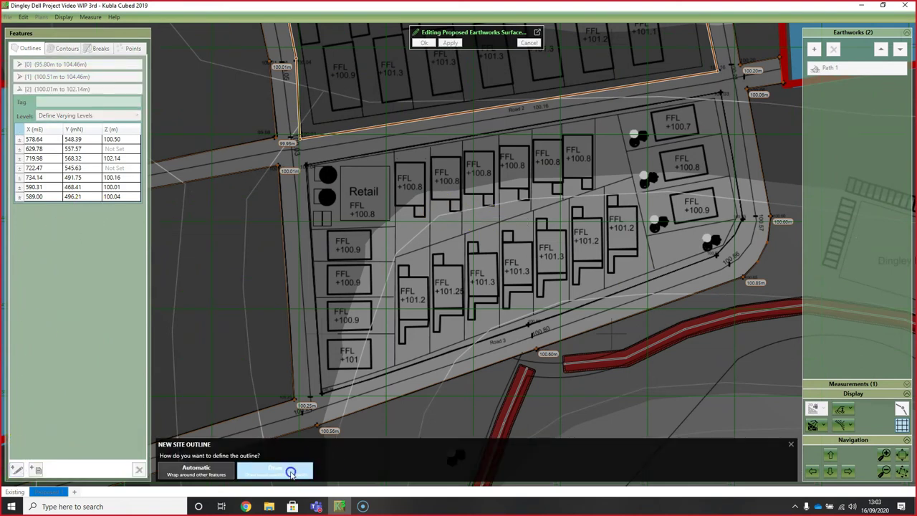
pyautogui.click(291, 473)
pyautogui.click(328, 409)
pyautogui.scroll(2, 301, 164)
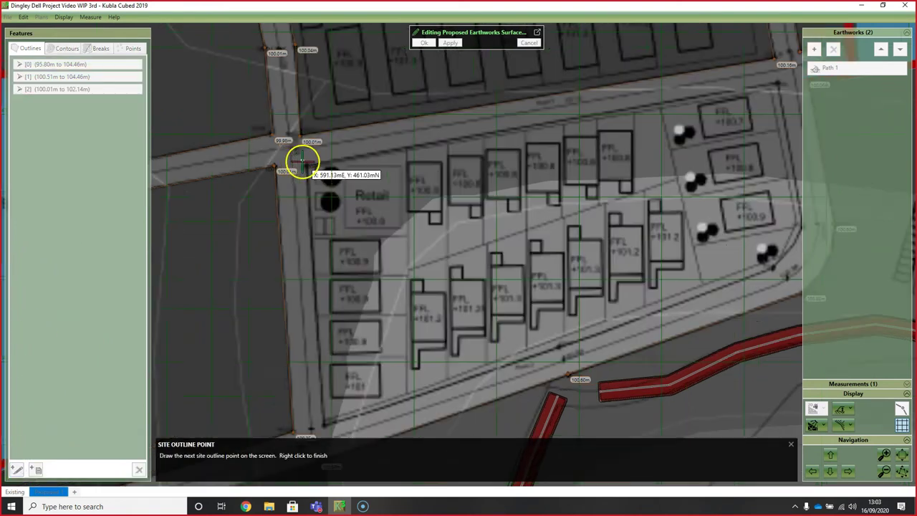
pyautogui.scroll(3, 301, 163)
pyautogui.click(319, 174)
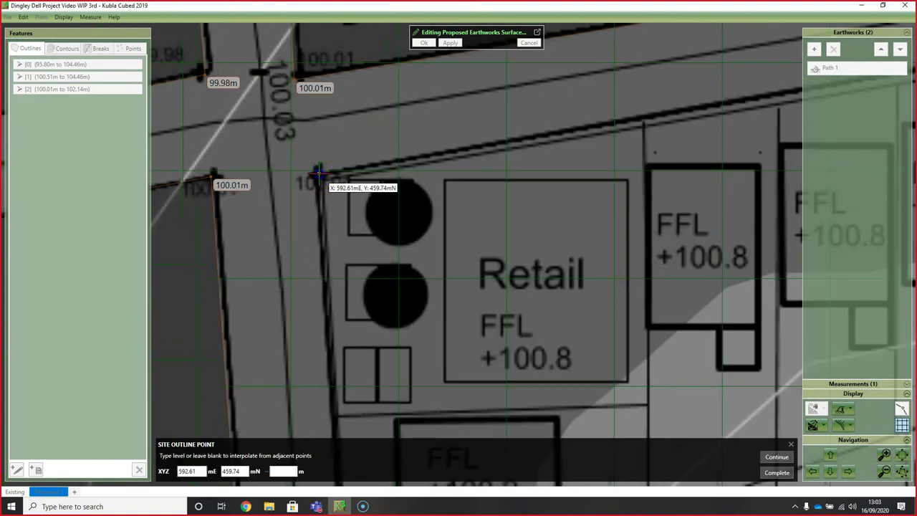
pyautogui.click(416, 246)
pyautogui.write('100.04')
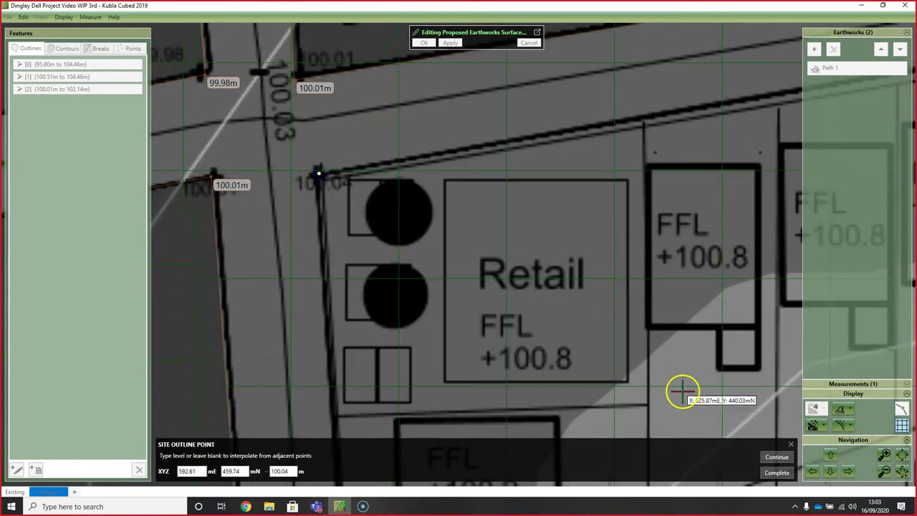
pyautogui.click(777, 456)
# Step: Add road-edge outline points at the 100.03 m corners and a point at level 100 m
pyautogui.click(659, 214)
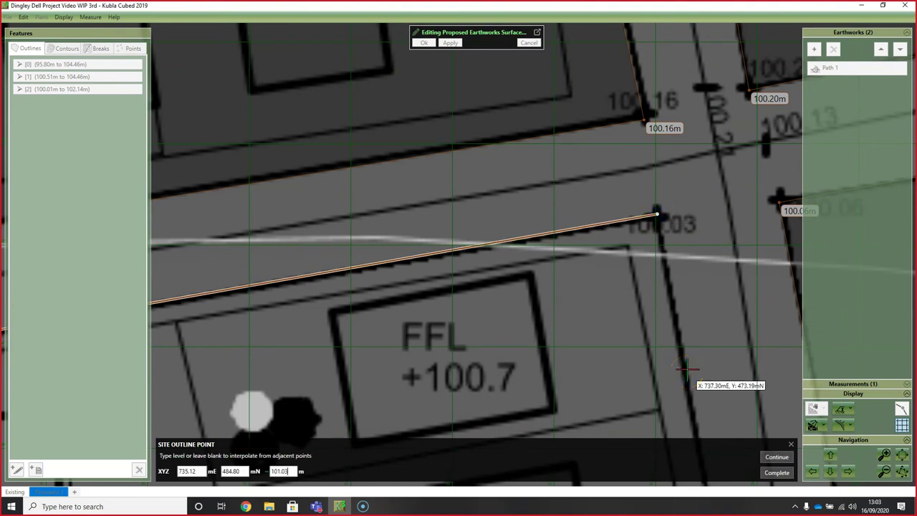
pyautogui.click(774, 460)
pyautogui.scroll(-3, 630, 254)
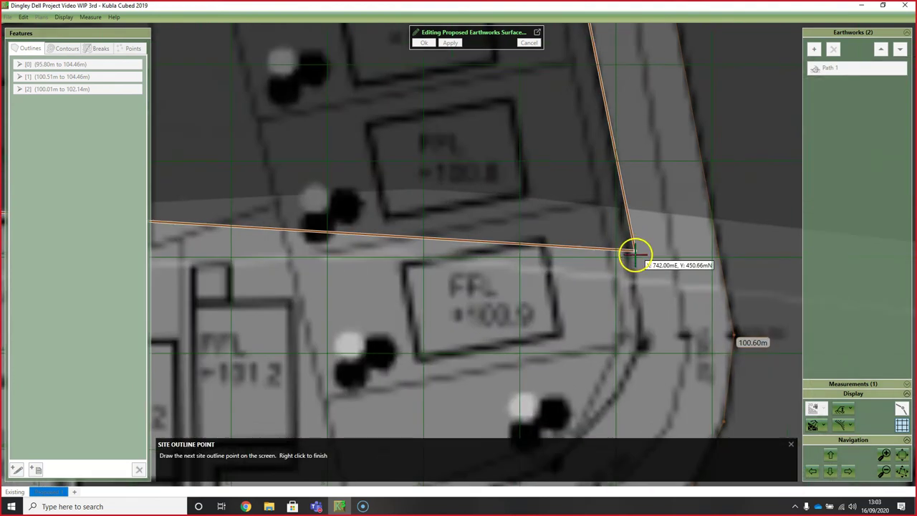
pyautogui.scroll(3, 619, 164)
pyautogui.click(627, 219)
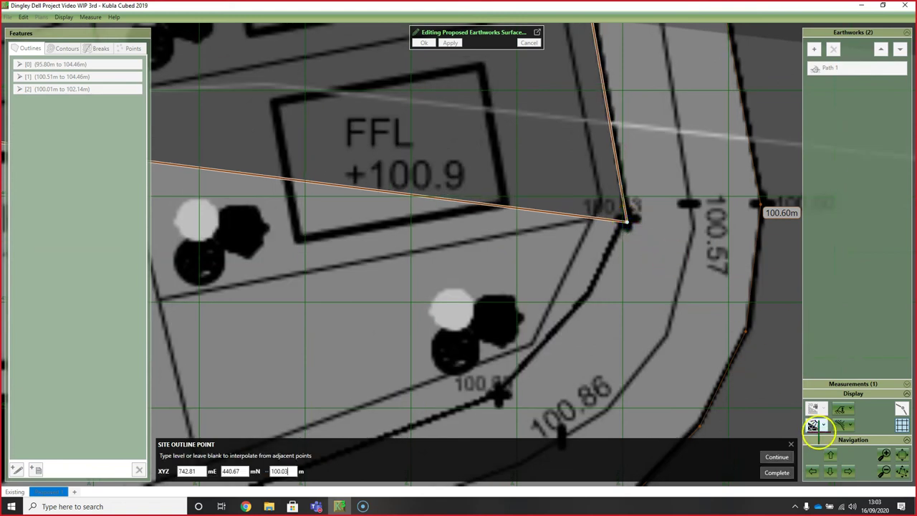
pyautogui.click(777, 457)
pyautogui.click(589, 290)
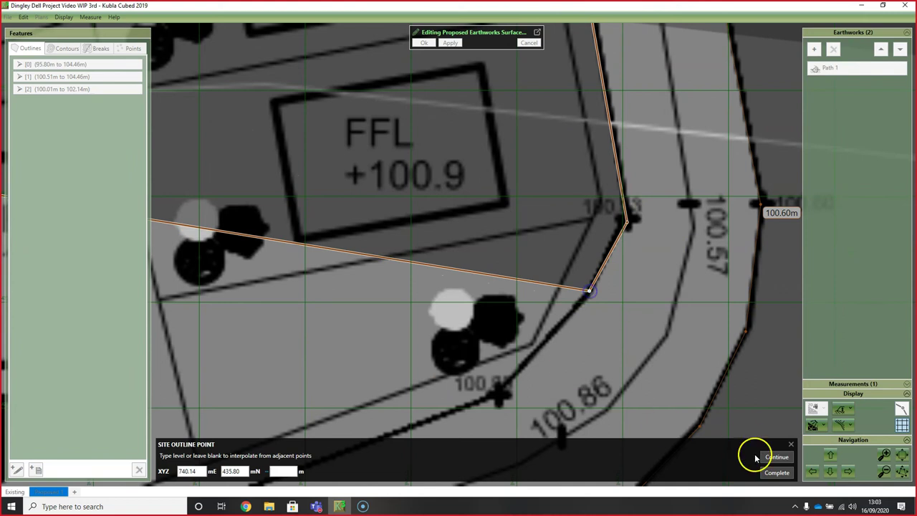
pyautogui.click(777, 457)
pyautogui.click(497, 395)
pyautogui.write('1')
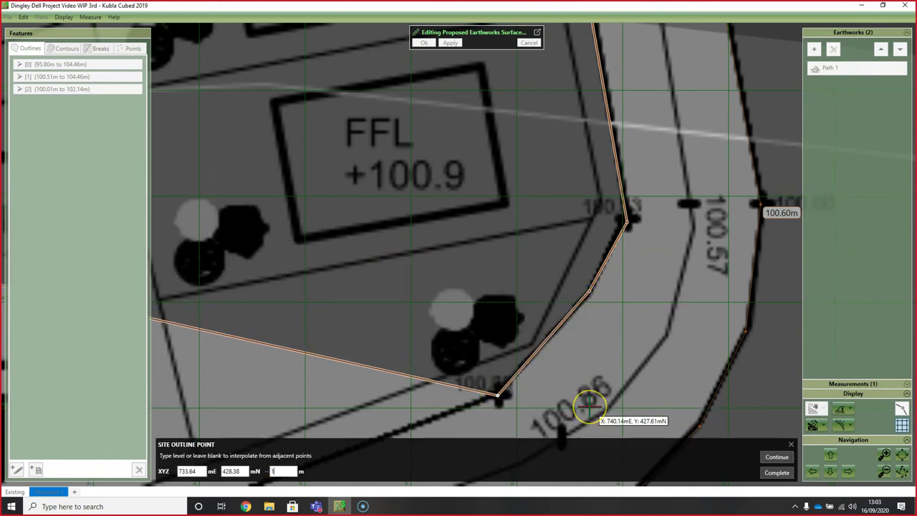
pyautogui.write('00')
pyautogui.click(777, 457)
# Step: Place the remaining points toward Road 3 and finish at the plot corner at 100.34 m
pyautogui.scroll(-5, 466, 276)
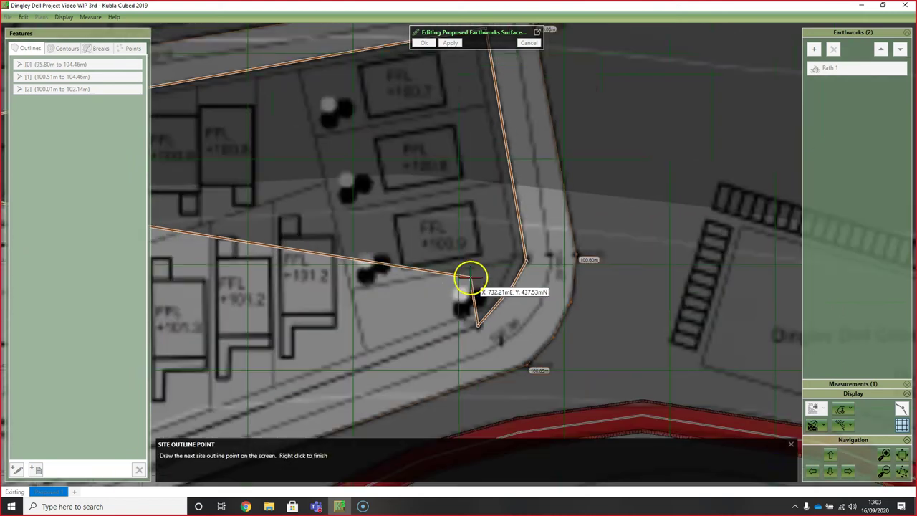
pyautogui.moveTo(331, 333); pyautogui.dragTo(502, 266, button='middle')
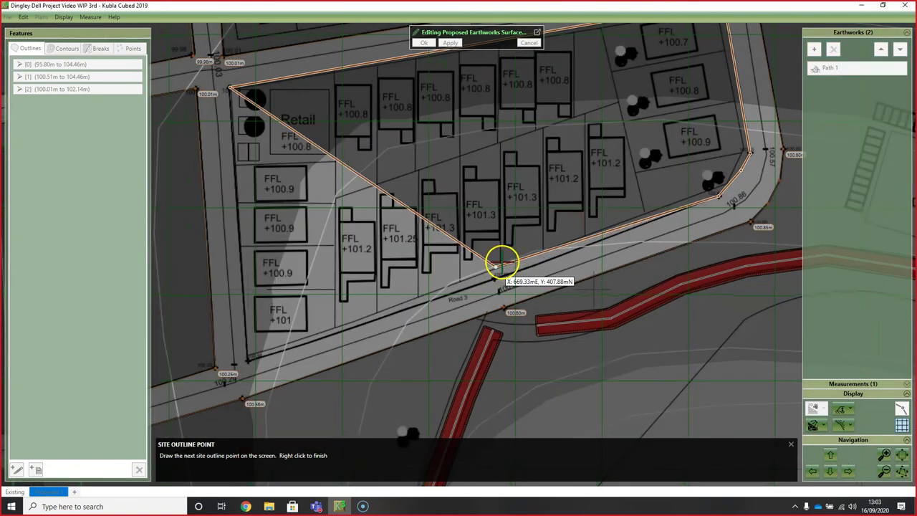
pyautogui.click(498, 278)
pyautogui.scroll(5, 594, 328)
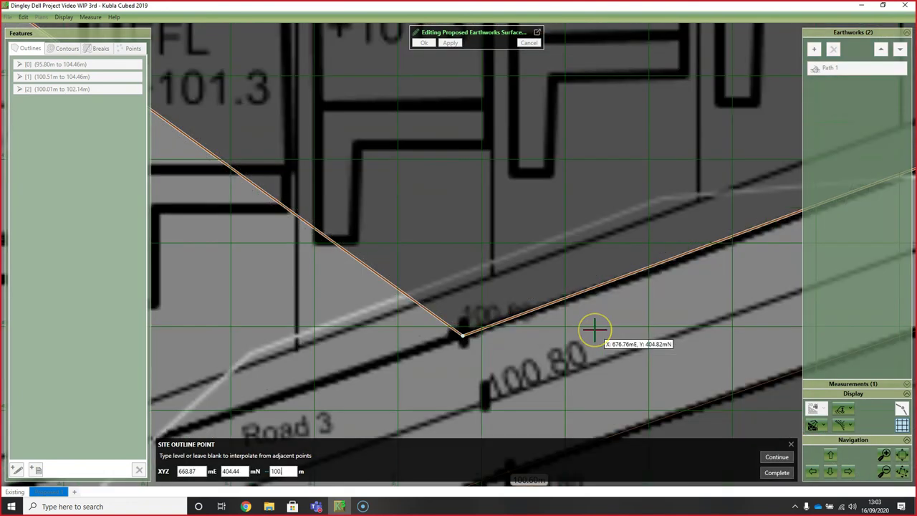
pyautogui.click(777, 458)
pyautogui.scroll(-5, 511, 147)
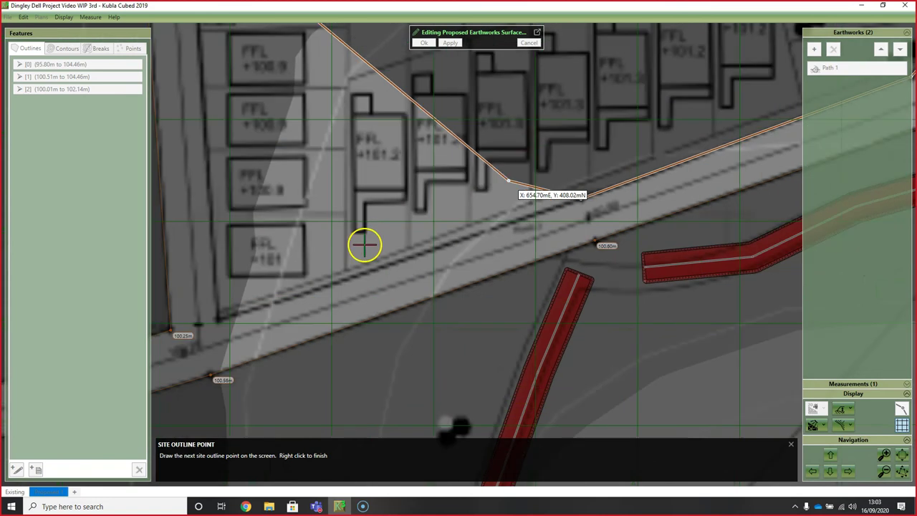
pyautogui.scroll(5, 360, 266)
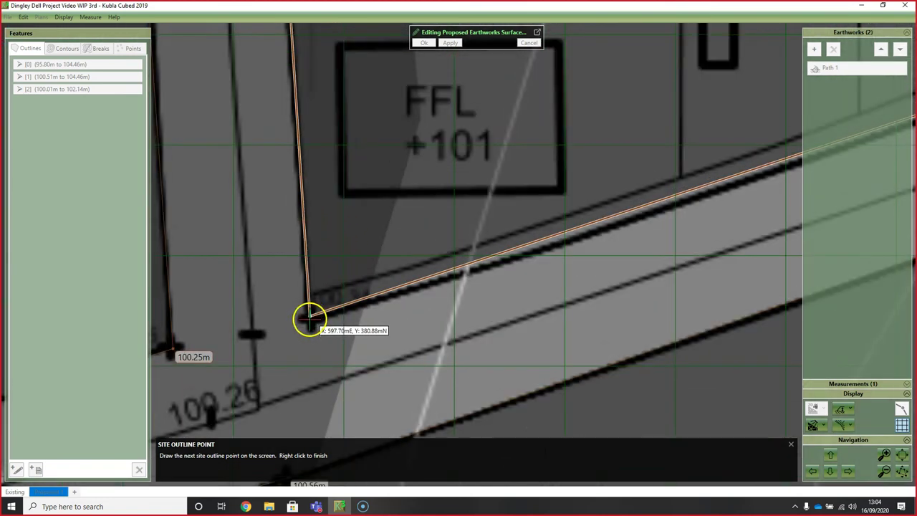
pyautogui.click(308, 332)
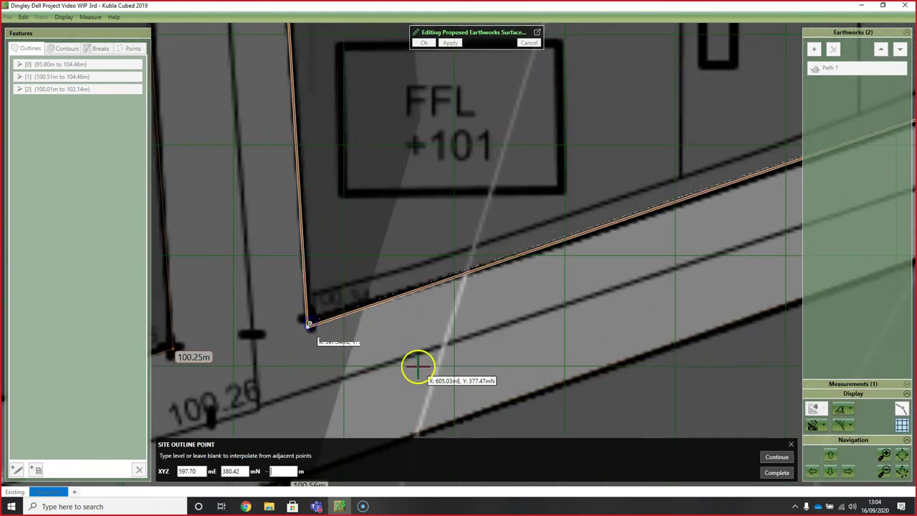
pyautogui.click(781, 473)
# Step: Accept outline [3] without a tag and pan north over the site
pyautogui.click(778, 472)
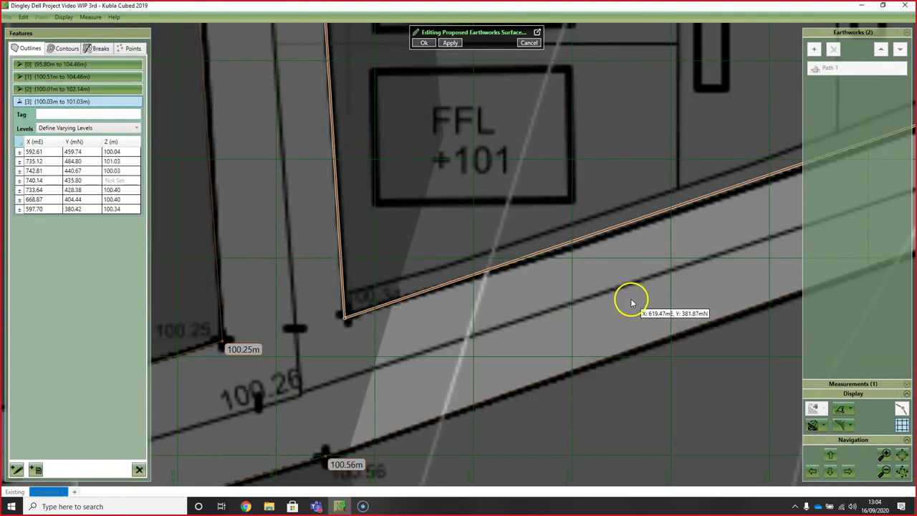
pyautogui.scroll(-2, 632, 303)
pyautogui.scroll(-3, 558, 277)
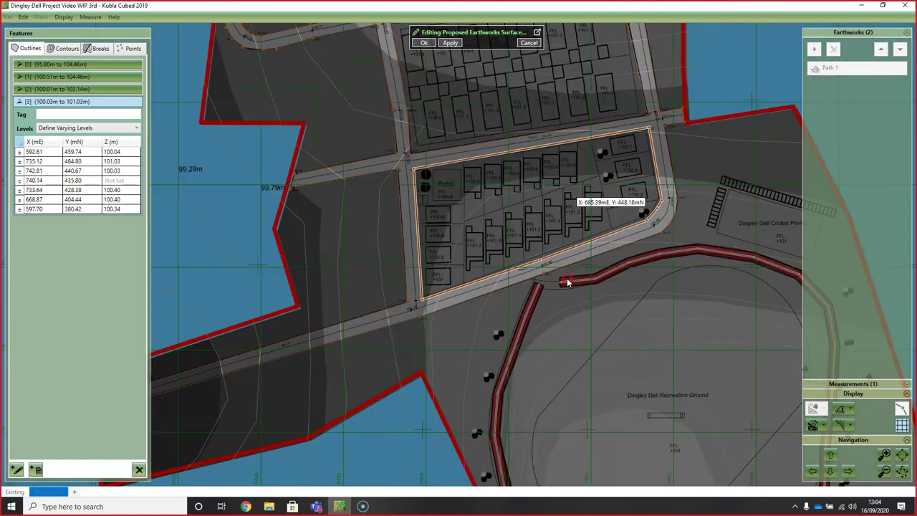
pyautogui.press('Up')
pyautogui.press('Up')
pyautogui.click(537, 238)
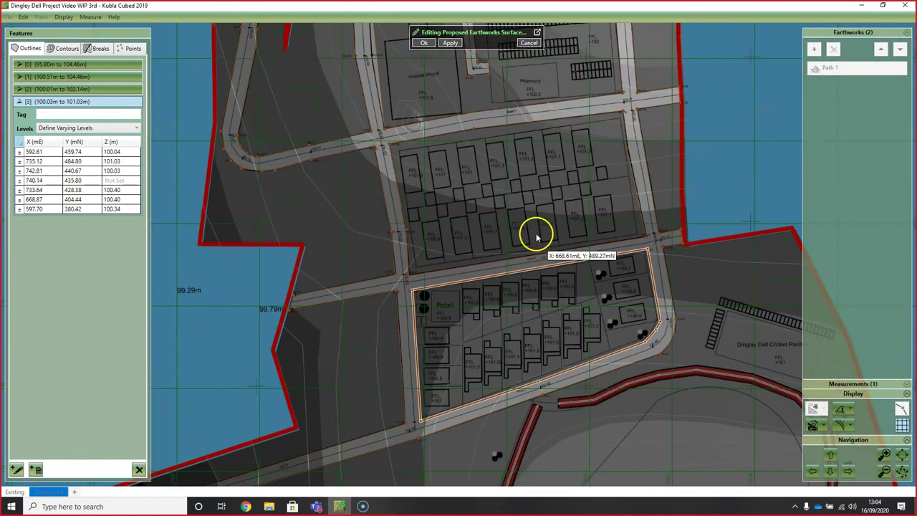
pyautogui.press('Up')
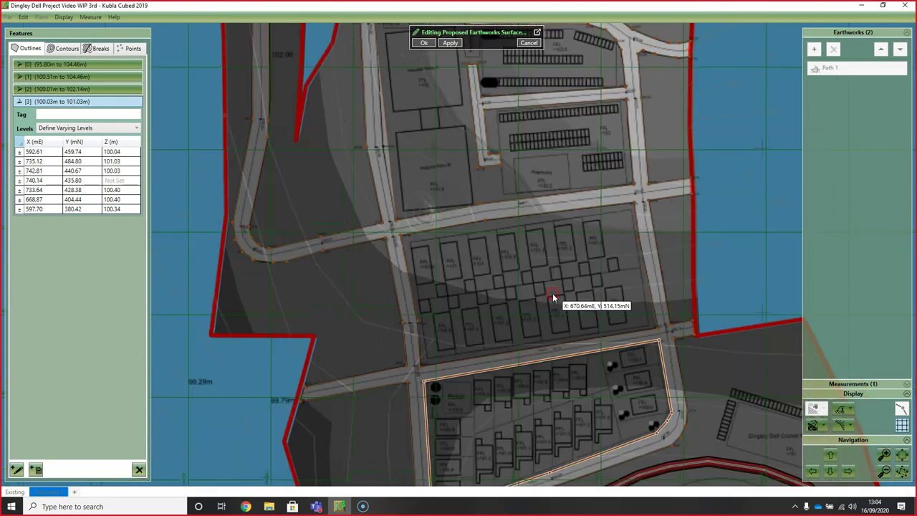
pyautogui.click(497, 195)
# Step: Check the vertex levels in the outline table, then apply the feature edits to the surface
pyautogui.click(59, 169)
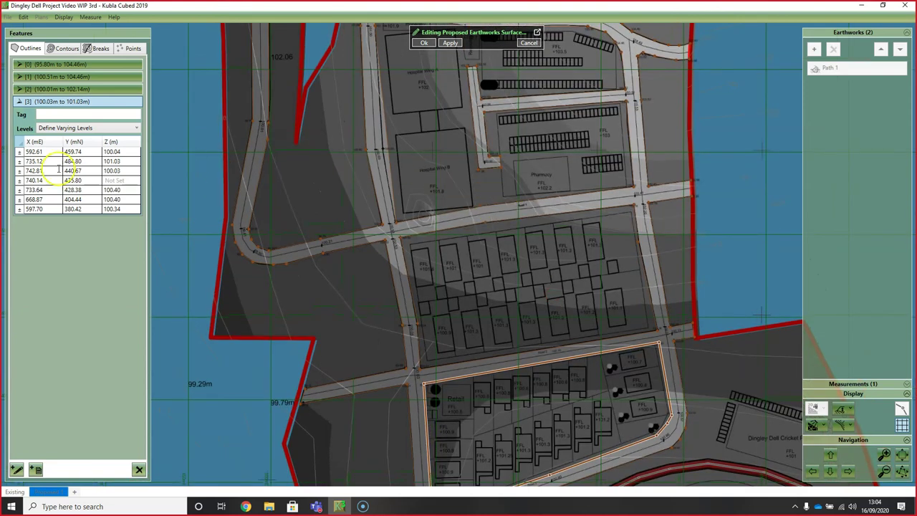
pyautogui.click(66, 141)
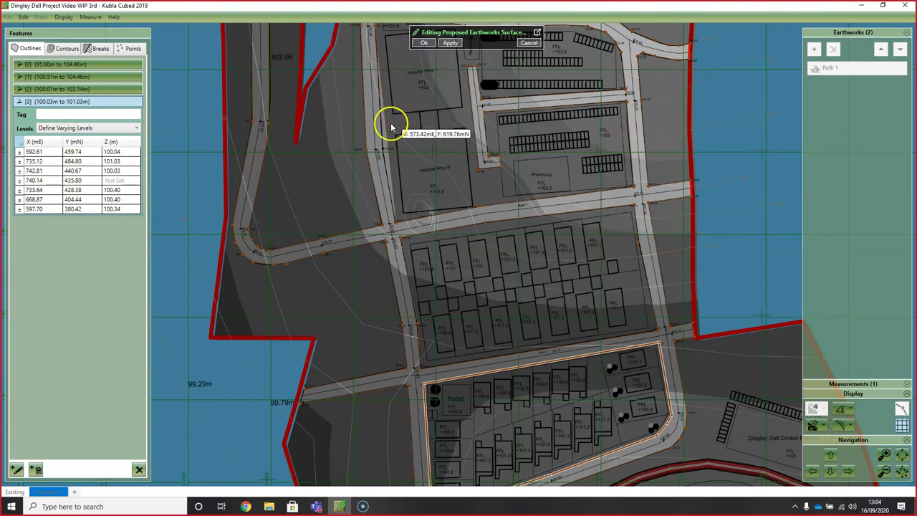
pyautogui.moveTo(391, 127); pyautogui.dragTo(391, 159)
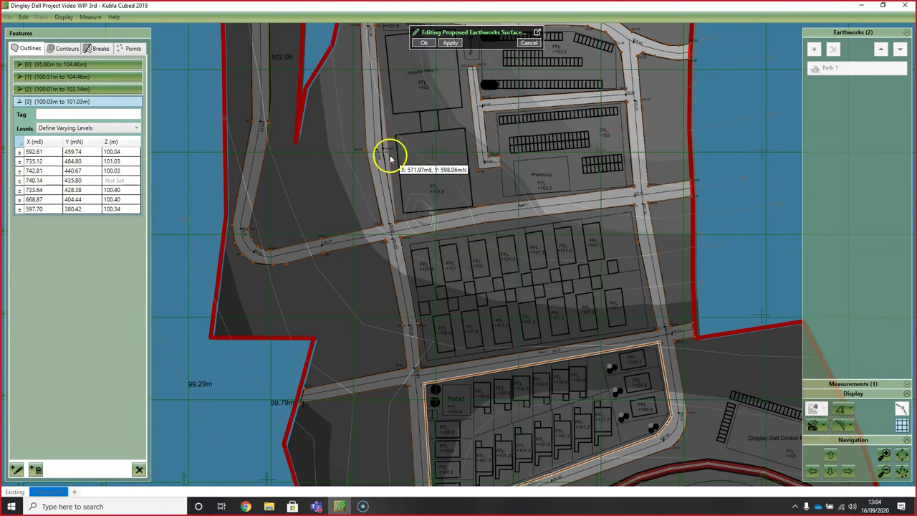
pyautogui.click(423, 43)
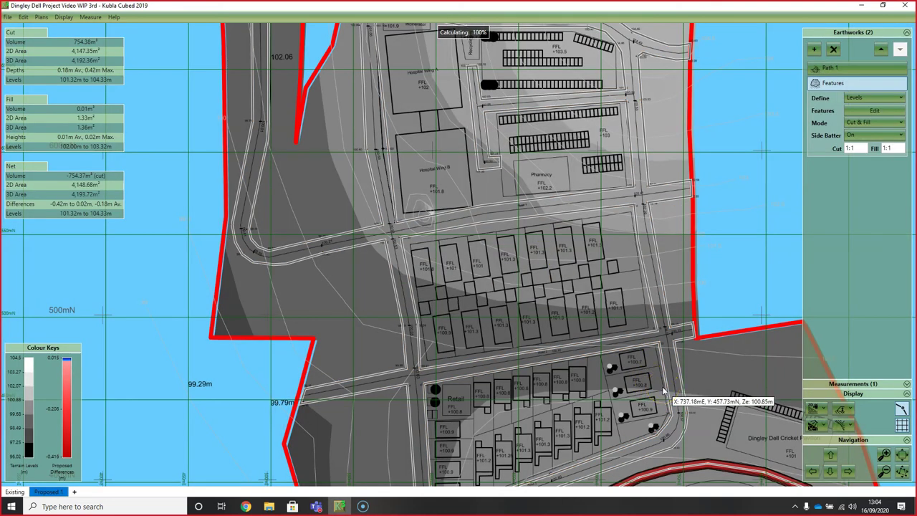
# Step: Inspect the road cut in 3D Orbit View, then bring up the view choices to return to Design View
pyautogui.click(815, 407)
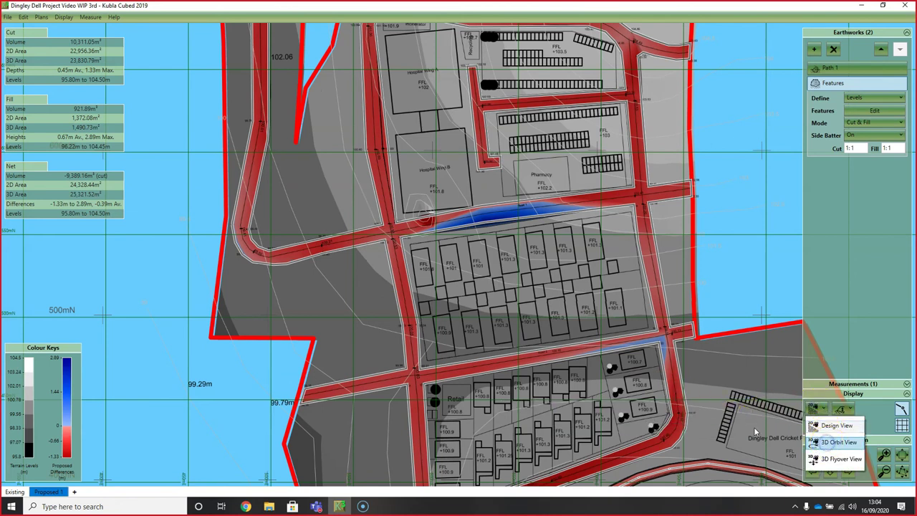
pyautogui.click(839, 442)
pyautogui.moveTo(549, 303); pyautogui.dragTo(469, 275)
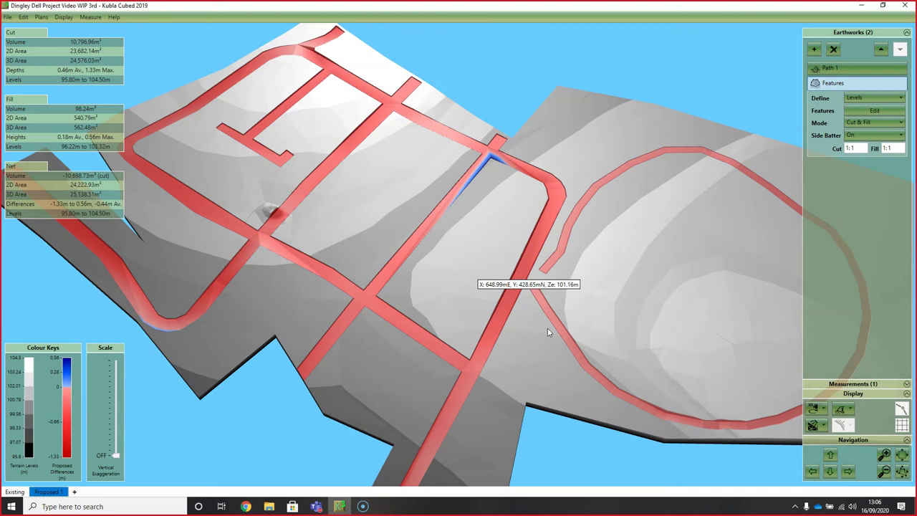
pyautogui.click(823, 409)
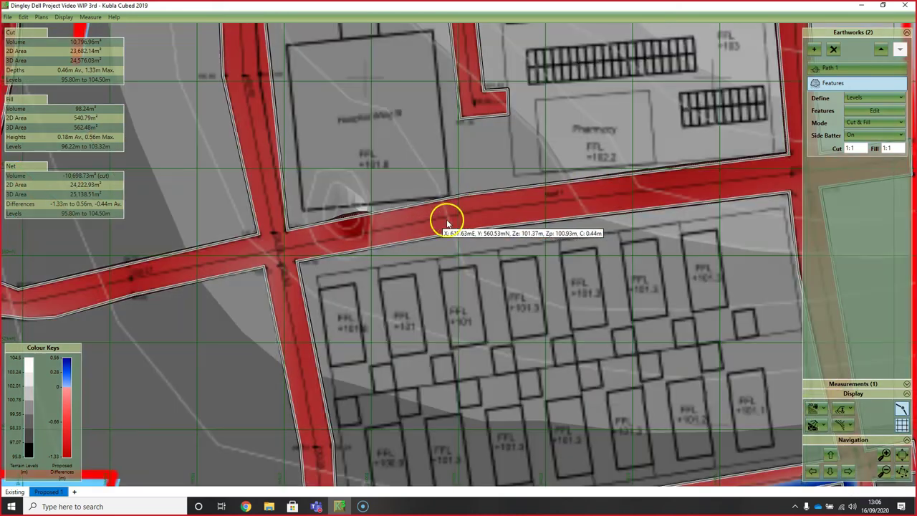
# Step: Reopen the surface features for editing and start a new break line from the Breaks list
pyautogui.click(871, 112)
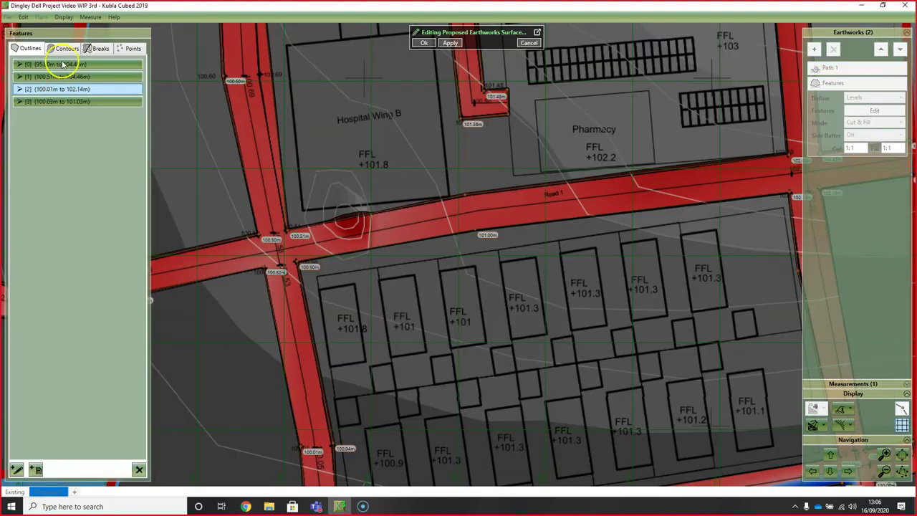
pyautogui.click(101, 48)
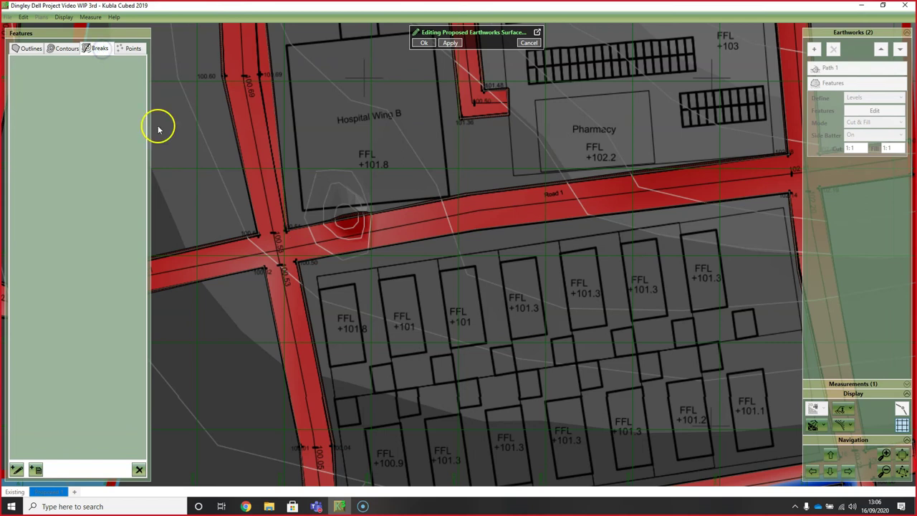
pyautogui.scroll(-3, 303, 266)
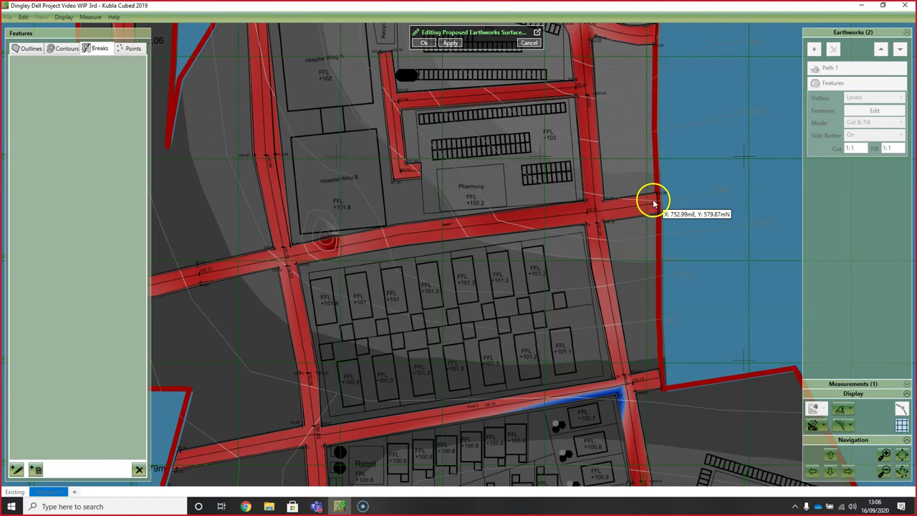
pyautogui.scroll(2, 654, 205)
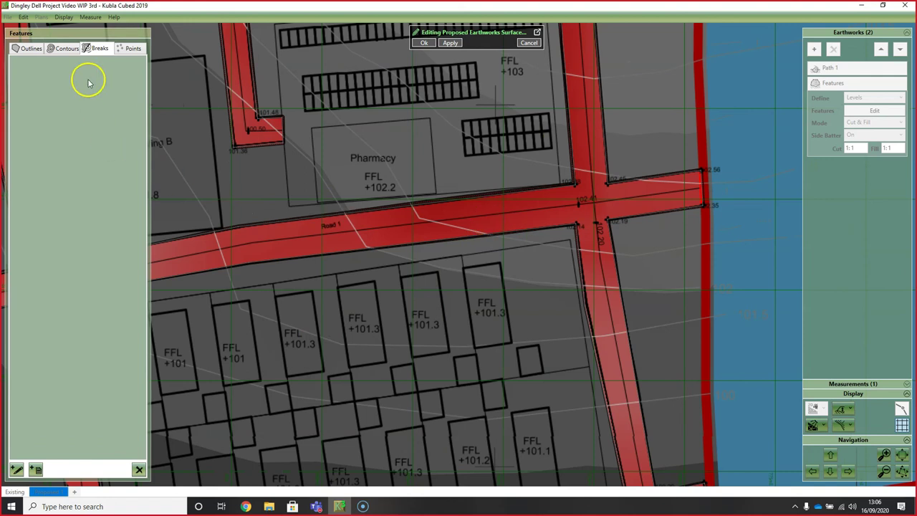
pyautogui.click(15, 469)
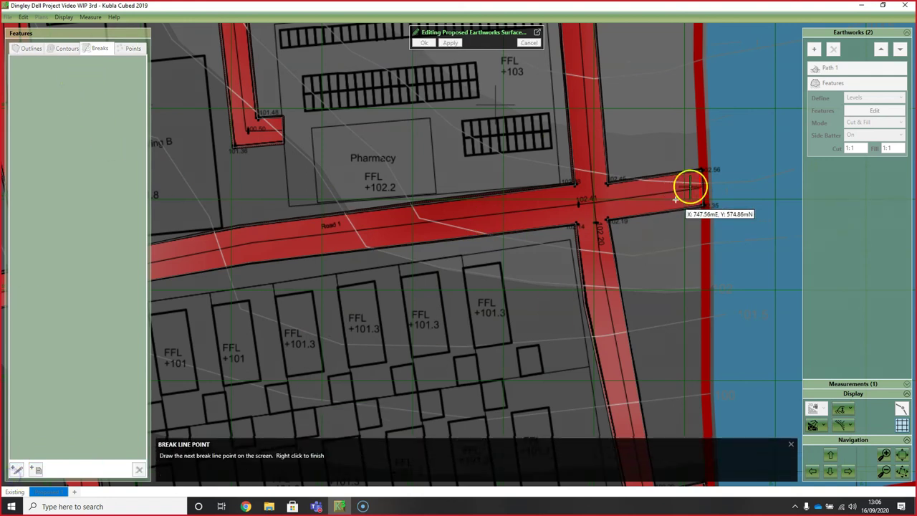
# Step: Draw break line [0] along Road 1's centreline, with 102.41 m at the junction centre
pyautogui.click(703, 187)
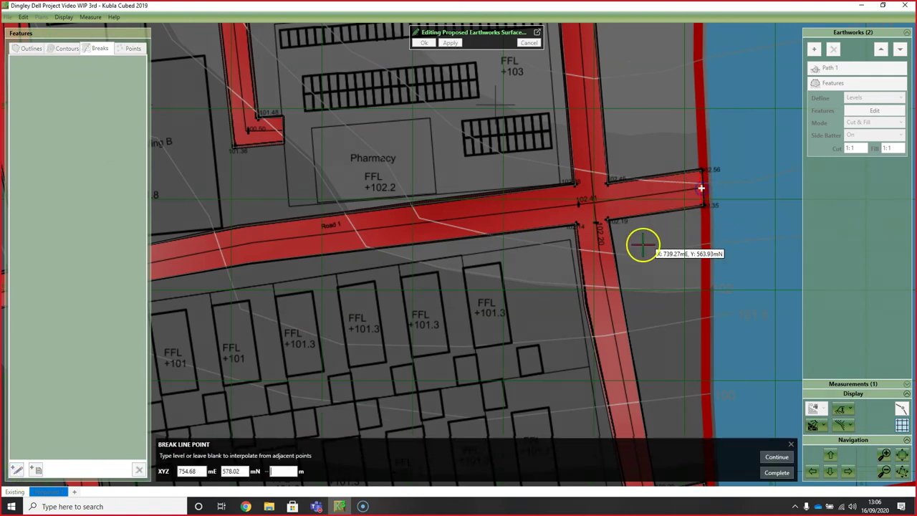
pyautogui.click(778, 461)
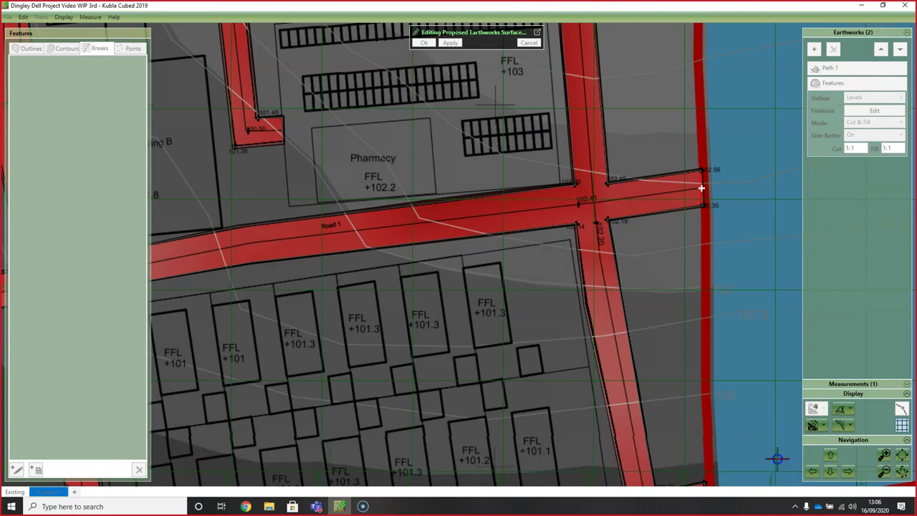
pyautogui.click(579, 204)
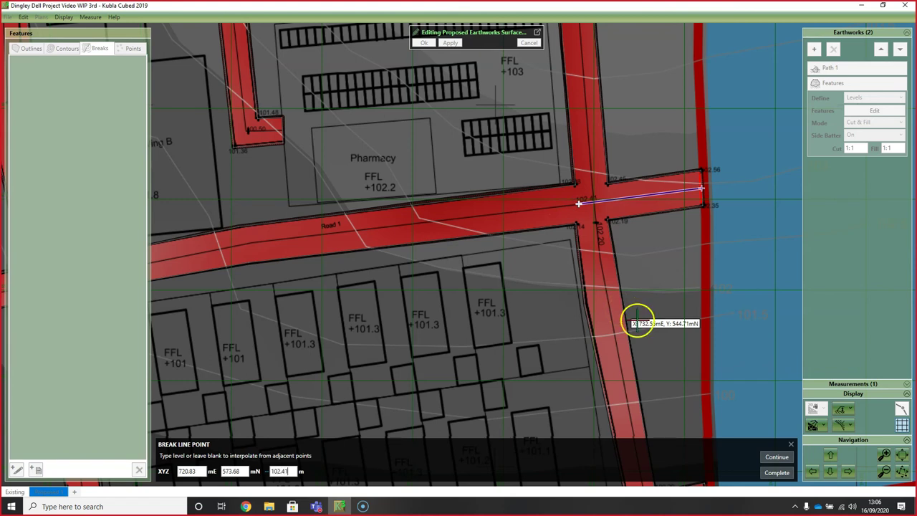
pyautogui.click(777, 456)
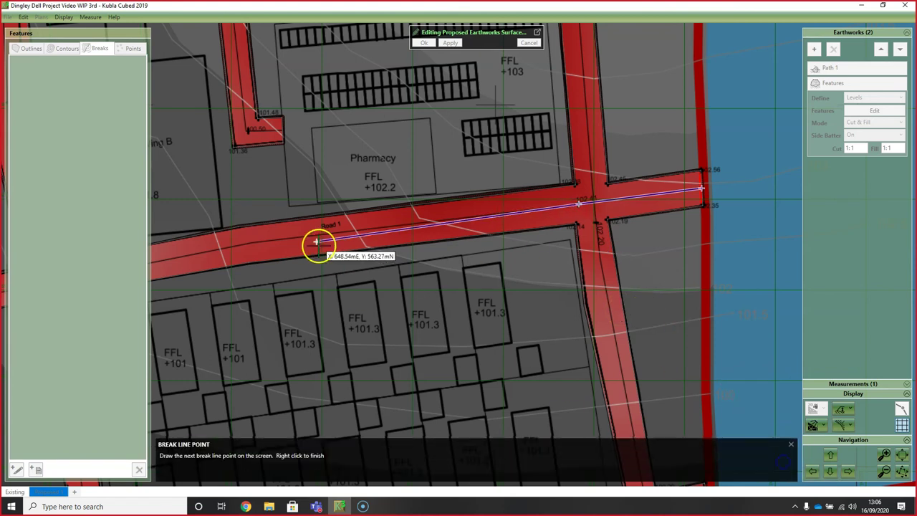
pyautogui.click(250, 244)
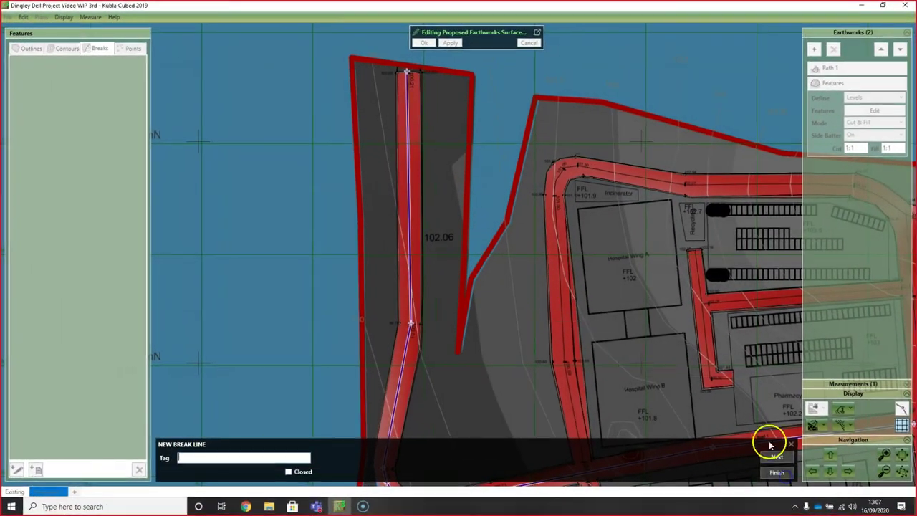
pyautogui.click(774, 451)
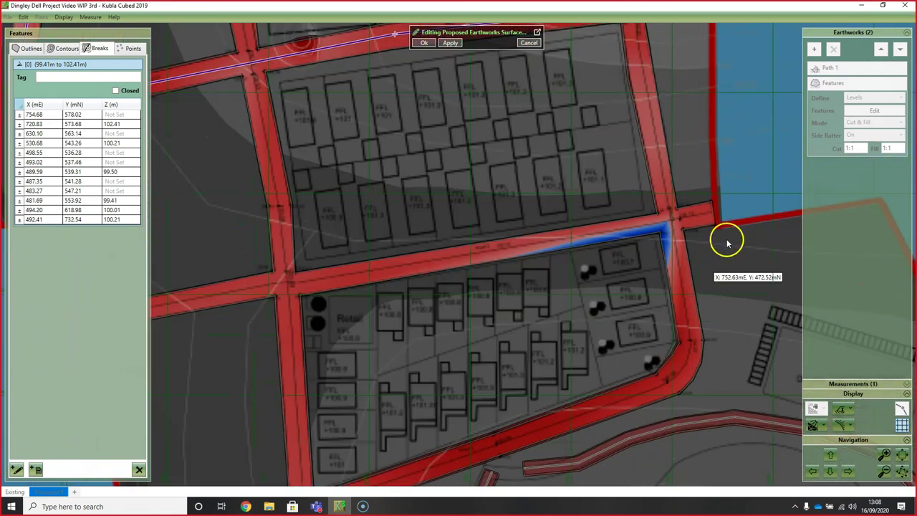
pyautogui.scroll(3, 726, 244)
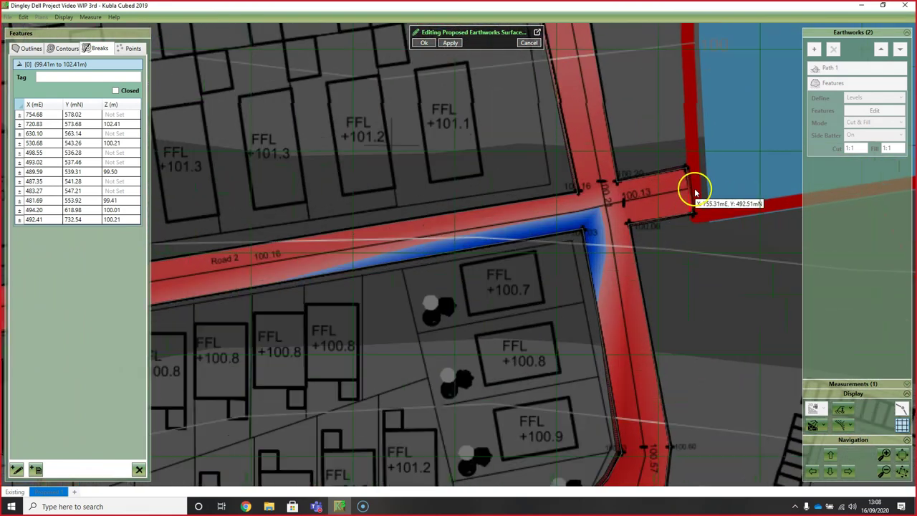
# Step: Start another break line, placing points from the road's end along the centreline
pyautogui.click(16, 469)
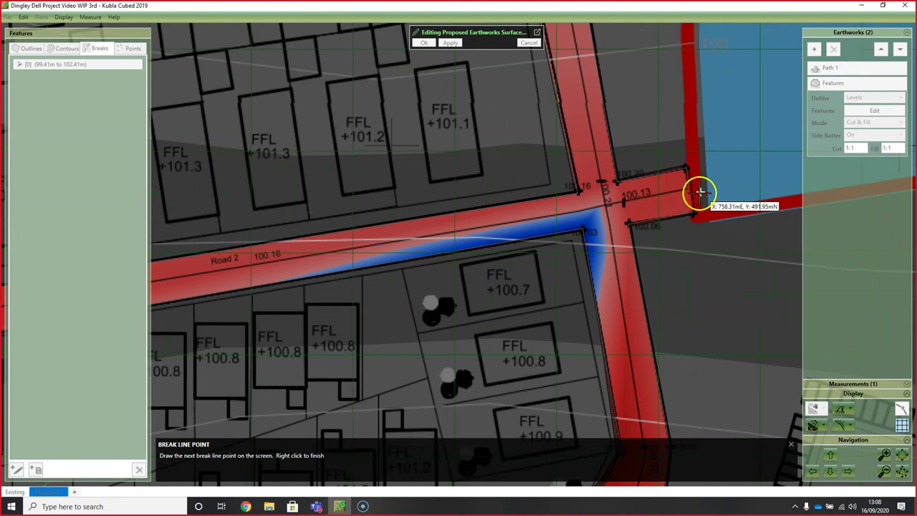
pyautogui.scroll(2, 699, 192)
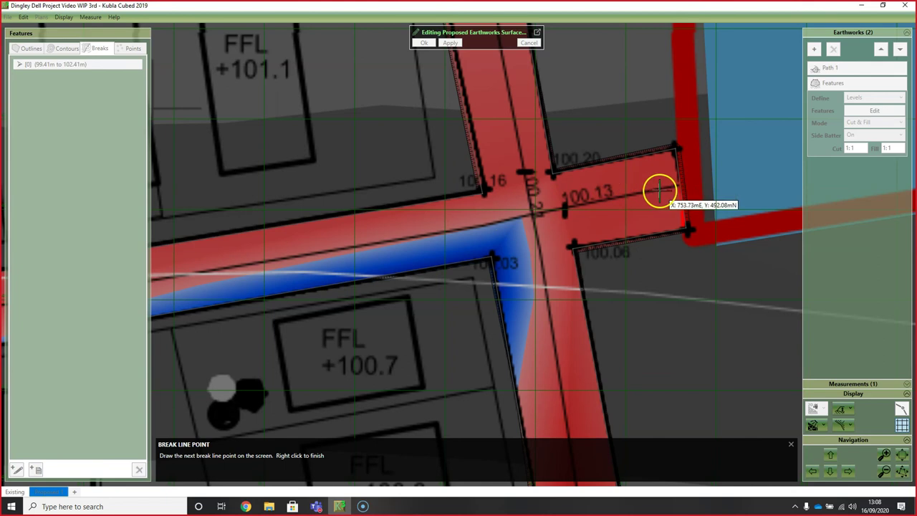
pyautogui.scroll(2, 706, 184)
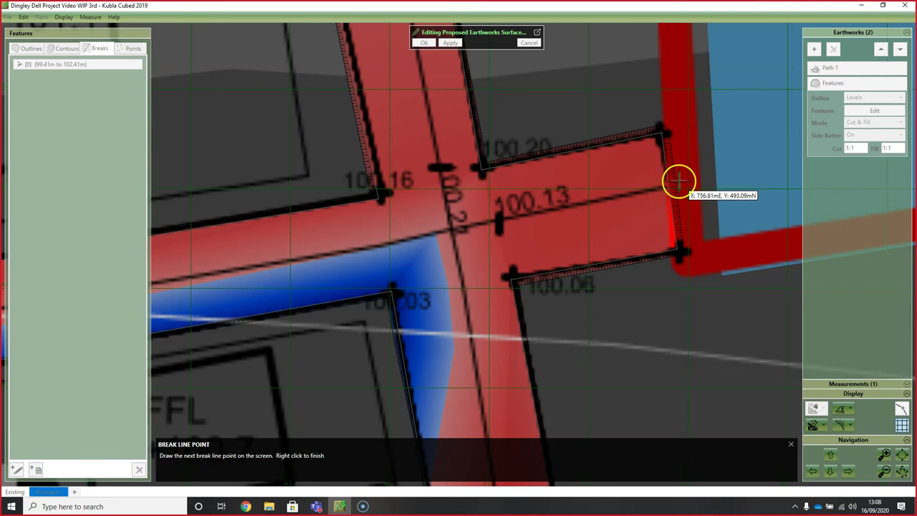
pyautogui.click(679, 184)
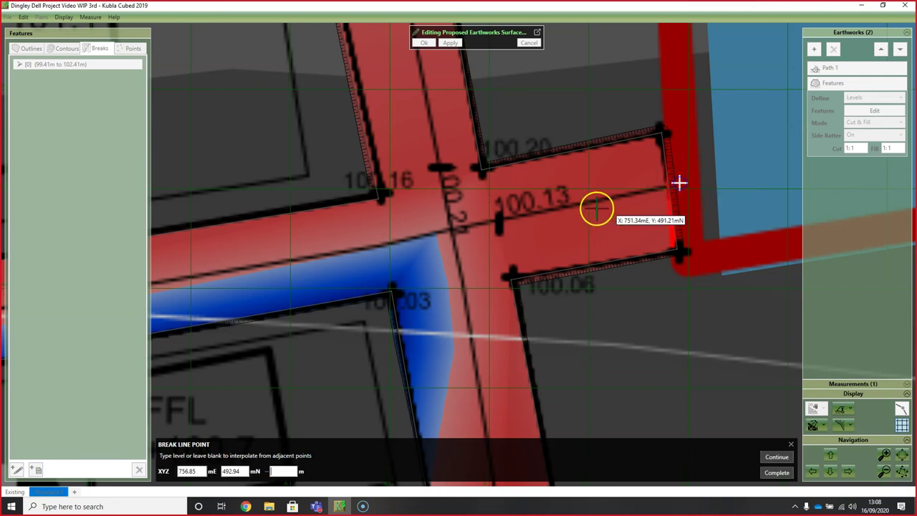
pyautogui.click(775, 456)
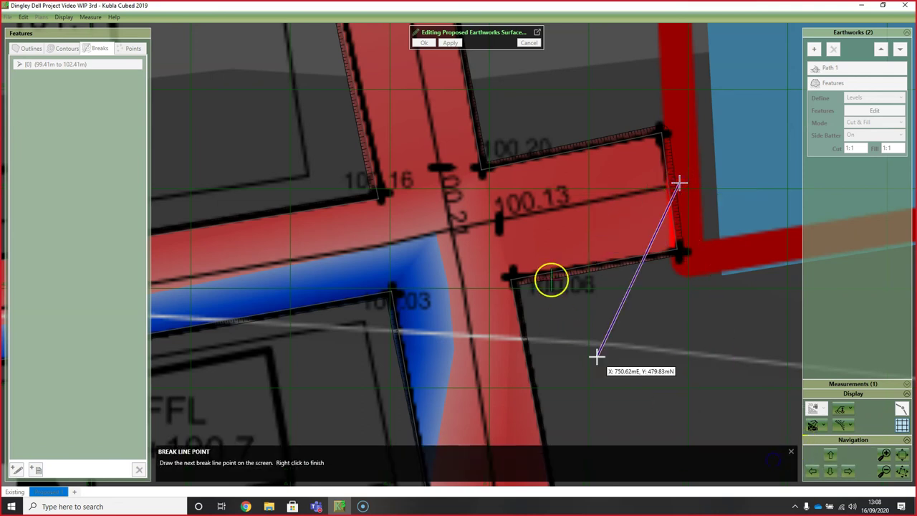
pyautogui.click(496, 220)
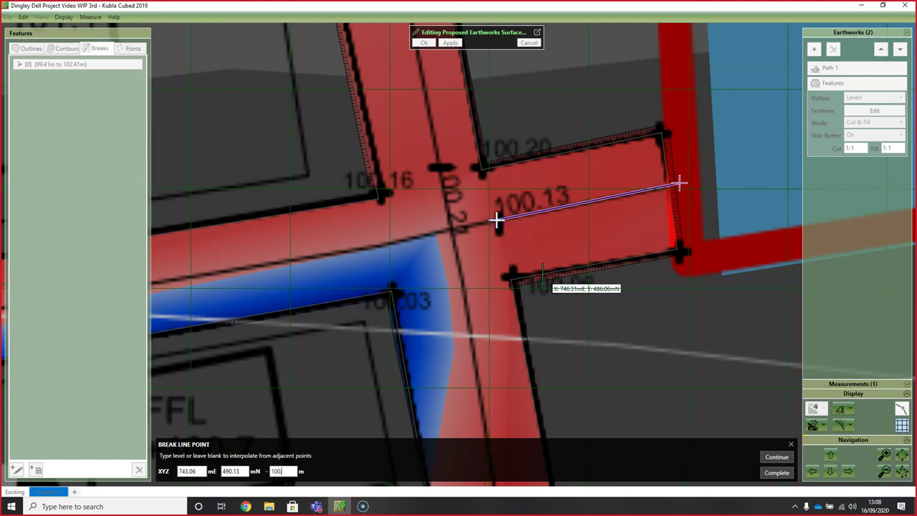
pyautogui.click(777, 456)
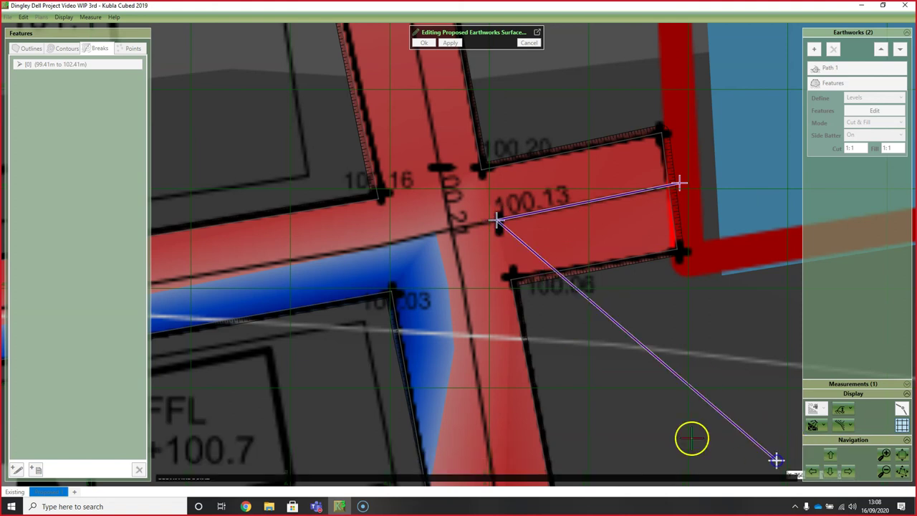
# Step: Continue onto Road 2 at level 100.26 m and complete break line [3] at the existing centreline point
pyautogui.click(365, 316)
pyautogui.scroll(-5, 655, 332)
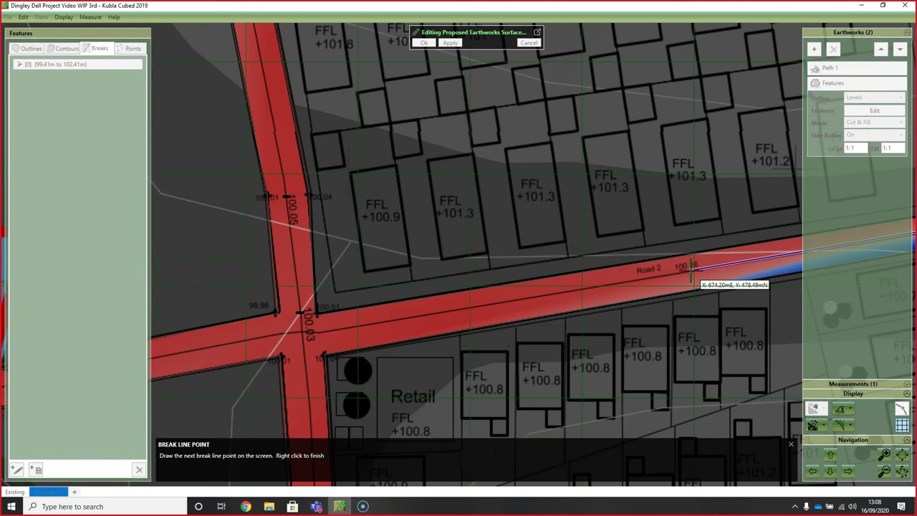
pyautogui.click(690, 272)
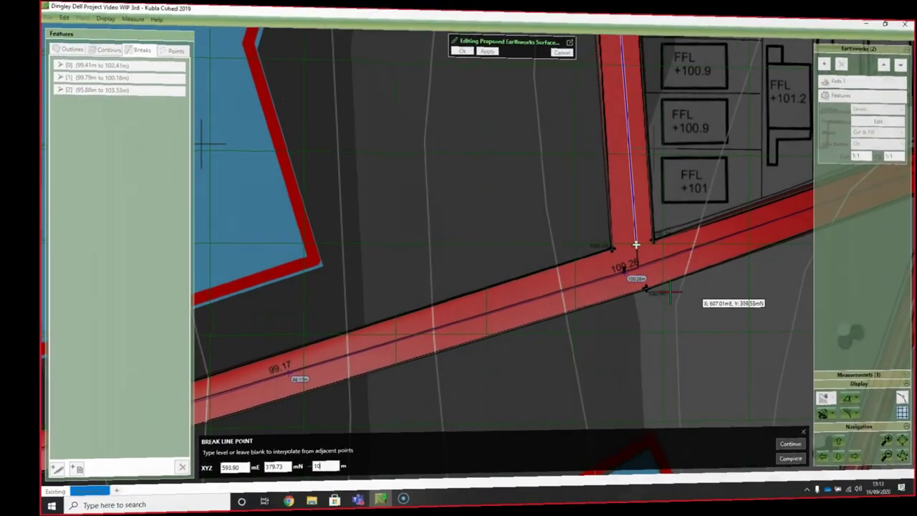
pyautogui.write('100.26')
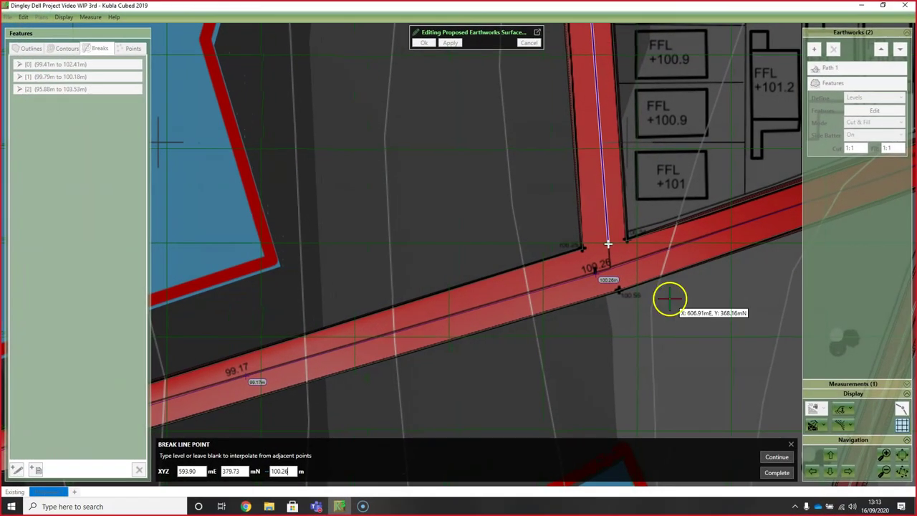
pyautogui.click(777, 459)
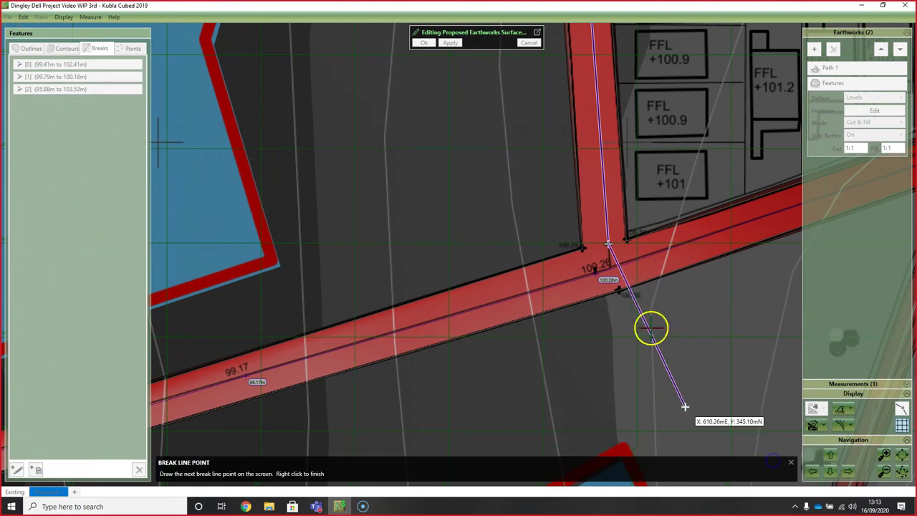
pyautogui.click(609, 279)
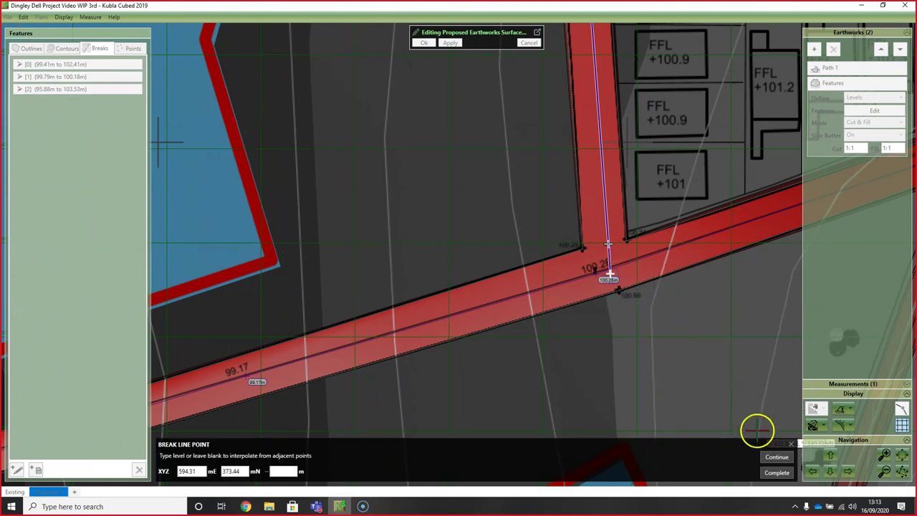
pyautogui.click(772, 474)
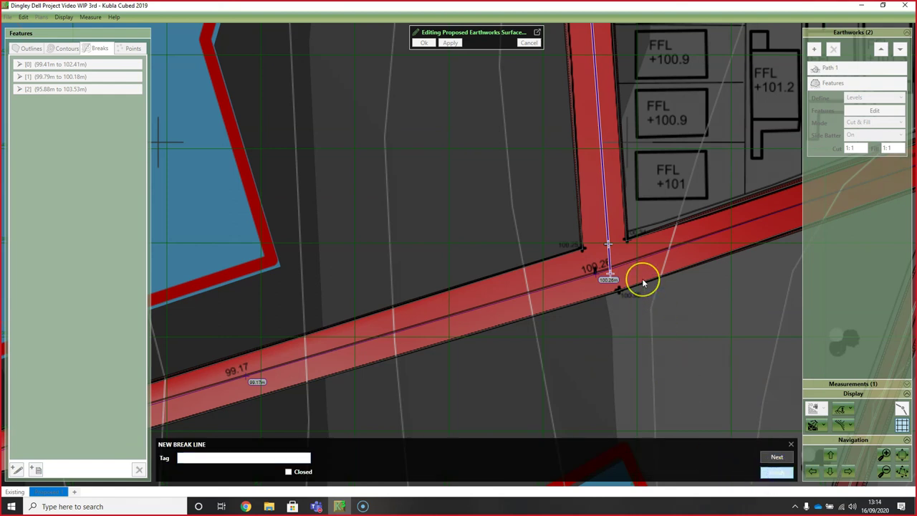
pyautogui.click(643, 283)
# Step: Review outlines and break lines, then accept the edits, recalculating to 10,668.54 m³ cut and 79.15 m³ fill
pyautogui.scroll(-5, 644, 277)
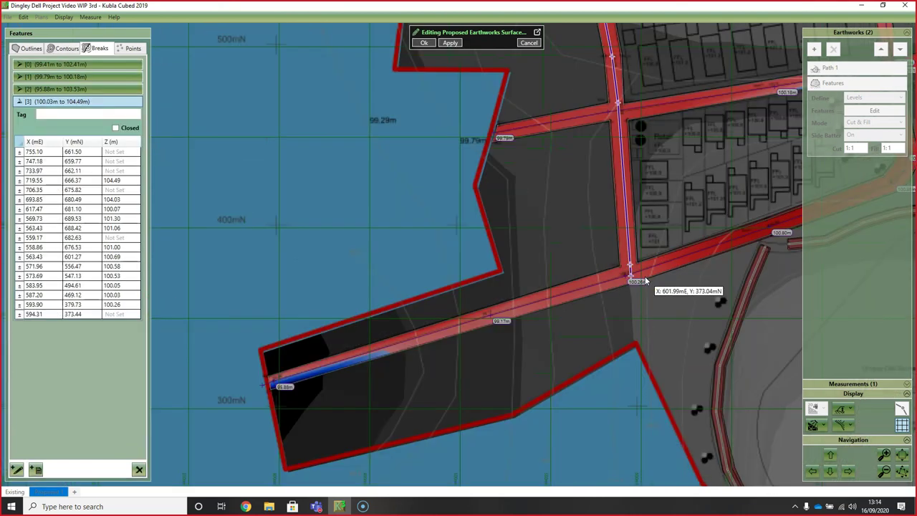
pyautogui.scroll(3, 440, 311)
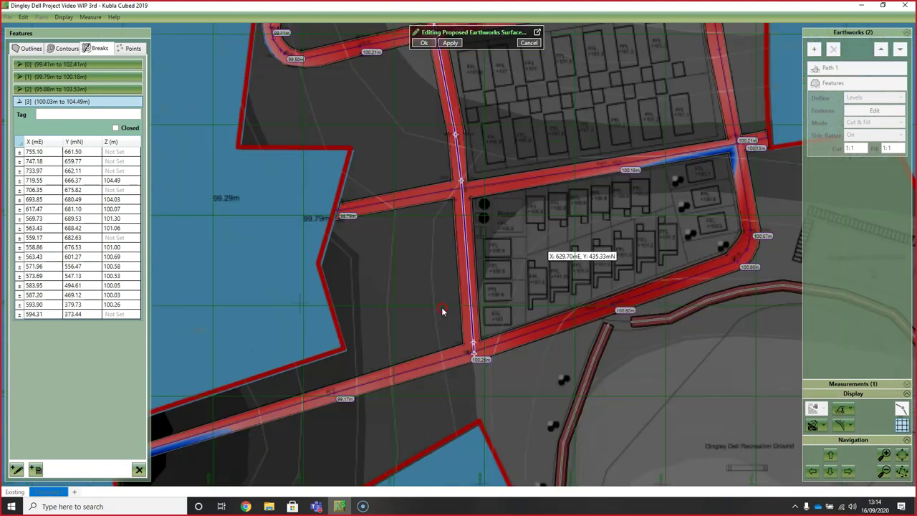
pyautogui.click(499, 274)
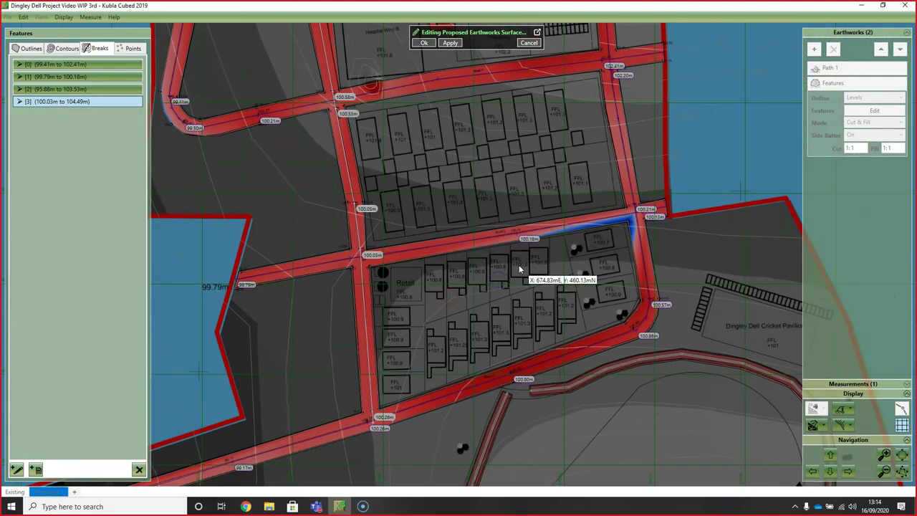
pyautogui.click(34, 49)
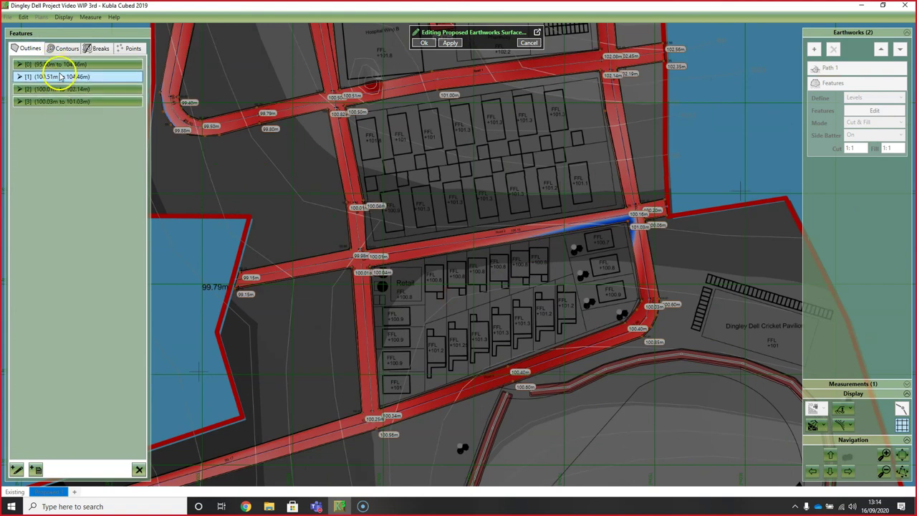
pyautogui.click(93, 48)
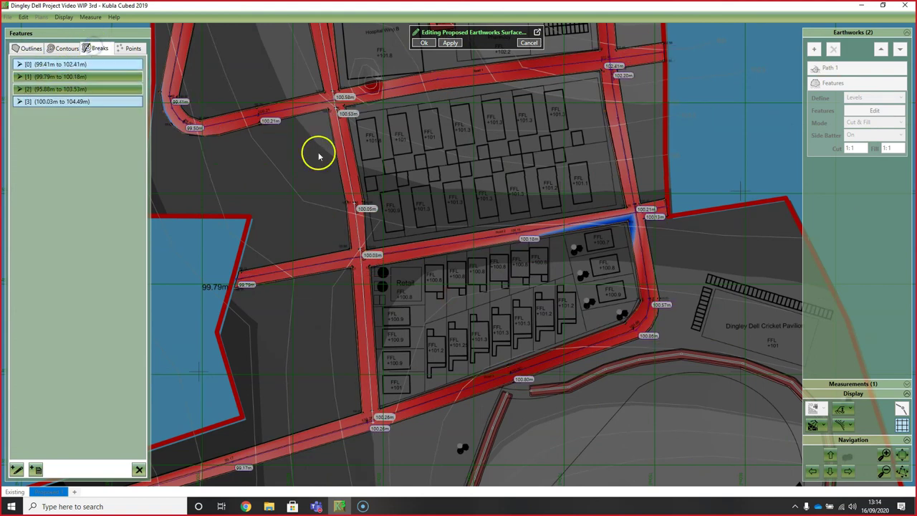
pyautogui.click(430, 46)
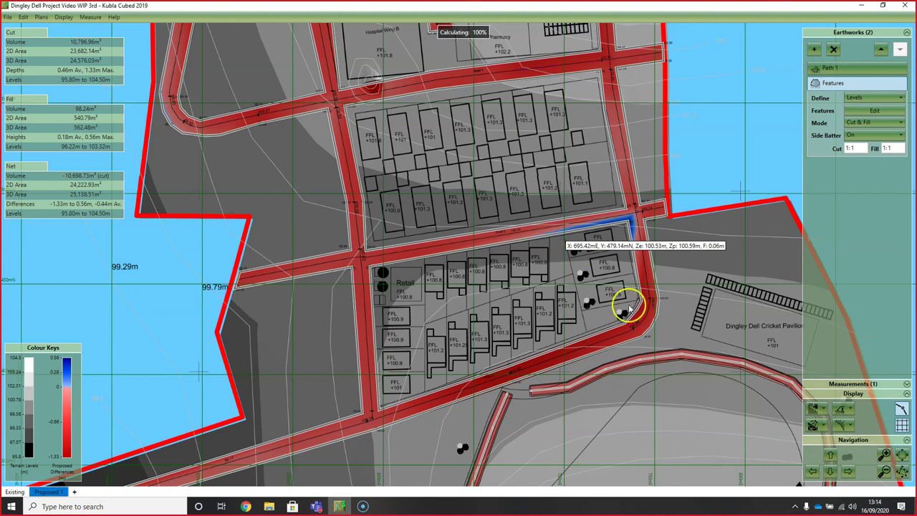
# Step: Switch to Orbit View and reframe the 3D site model around a pivot point
pyautogui.click(816, 409)
pyautogui.click(823, 444)
pyautogui.click(493, 273)
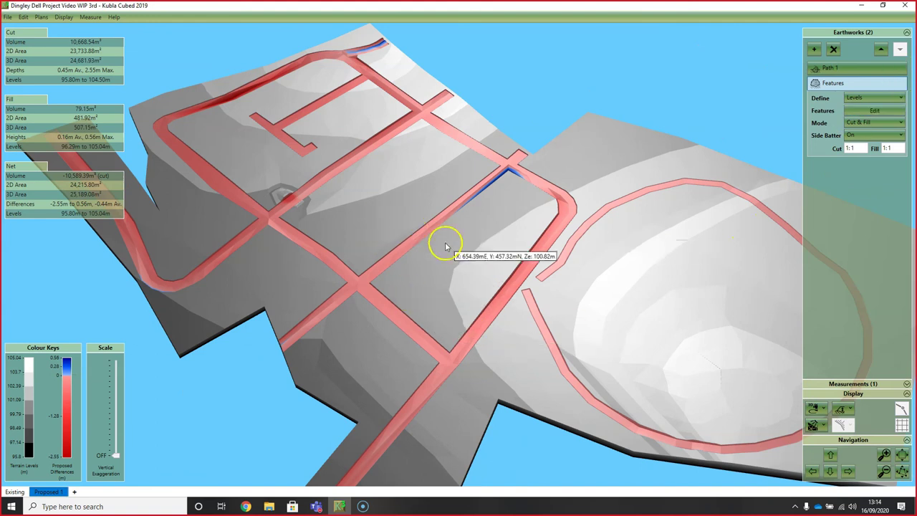
pyautogui.scroll(3, 439, 245)
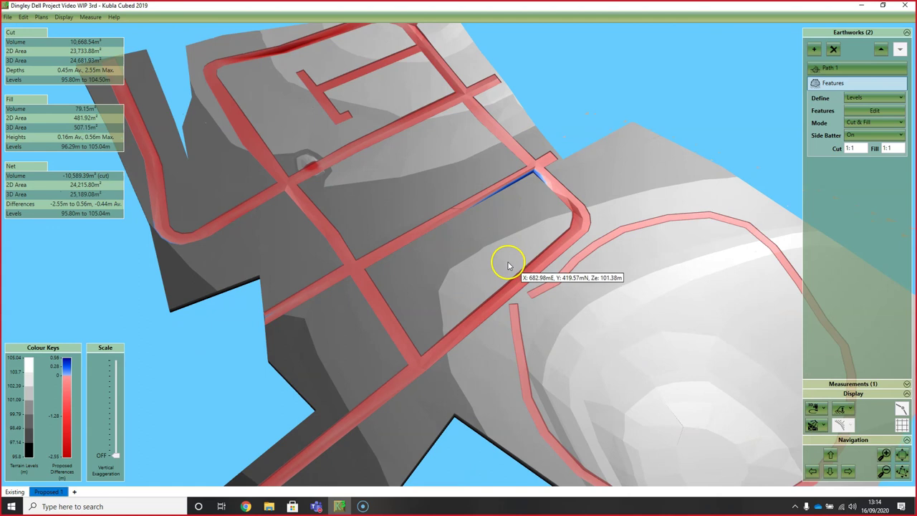
# Step: Add cross section Section 2 across the road near the Pharmacy and open its graph
pyautogui.click(854, 384)
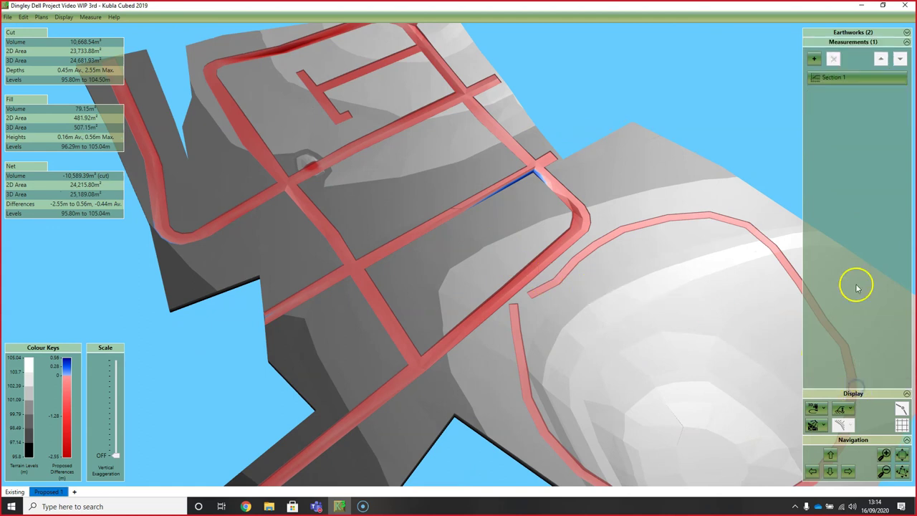
pyautogui.click(816, 59)
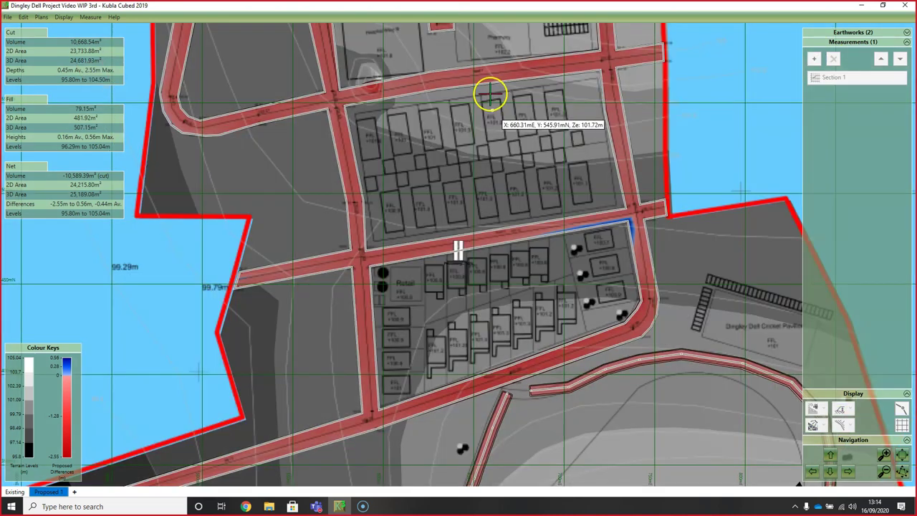
pyautogui.click(491, 57)
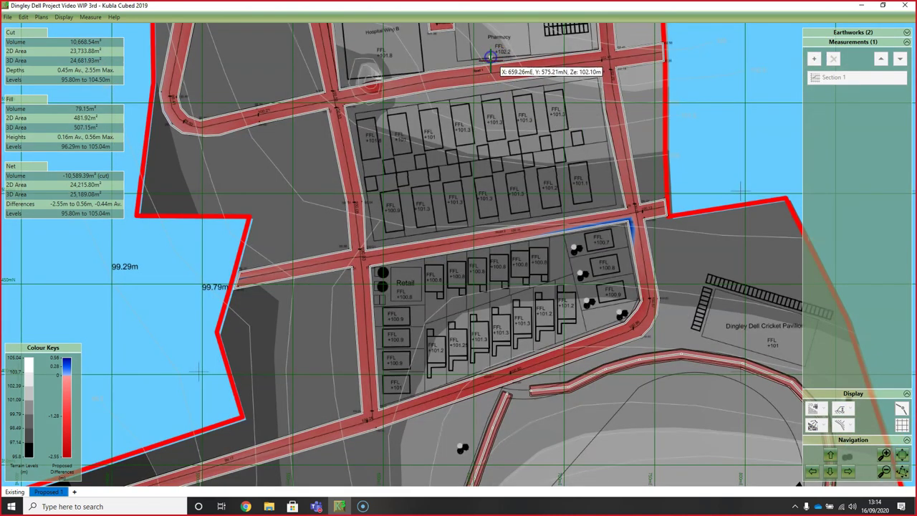
pyautogui.click(498, 93)
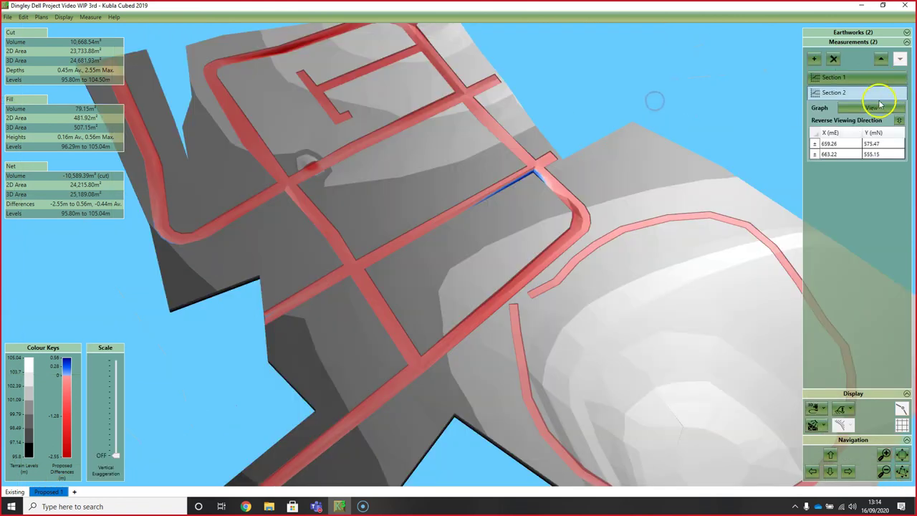
pyautogui.click(878, 106)
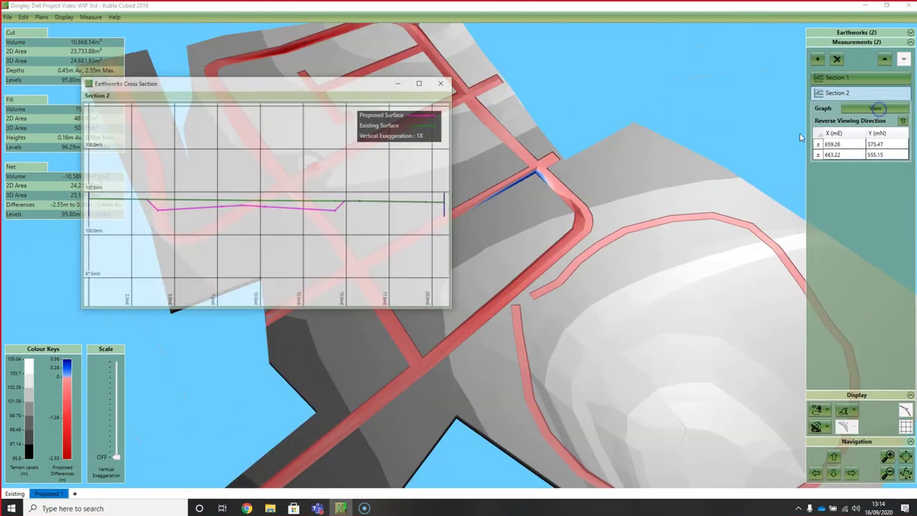
pyautogui.scroll(1, 195, 222)
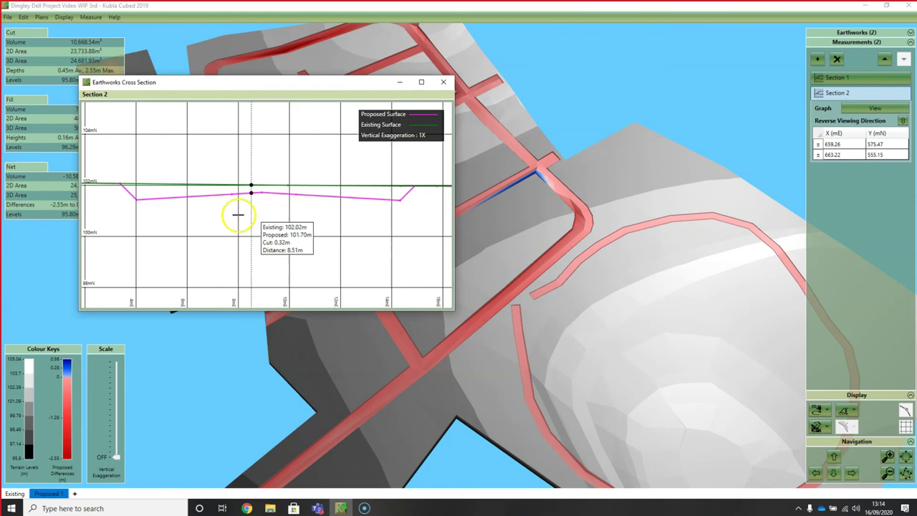
# Step: Close the Section 2 Earthworks Cross Section graph window
pyautogui.click(442, 83)
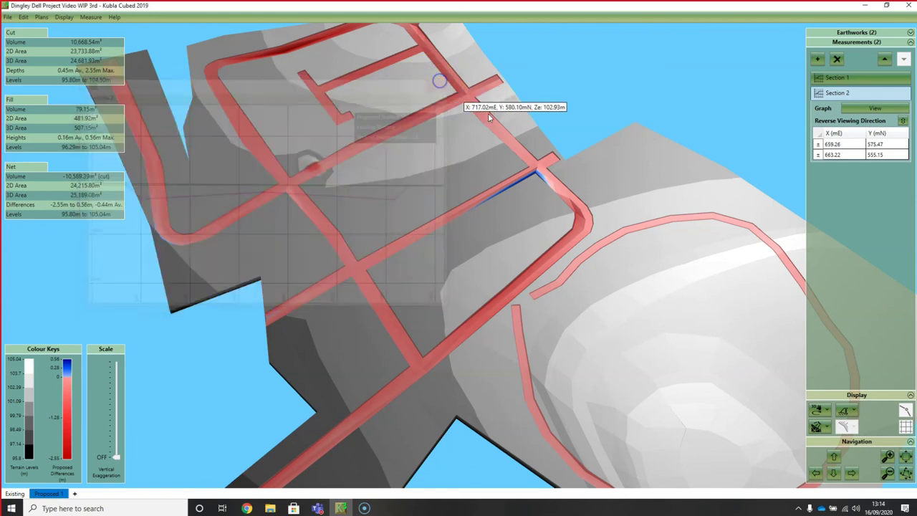